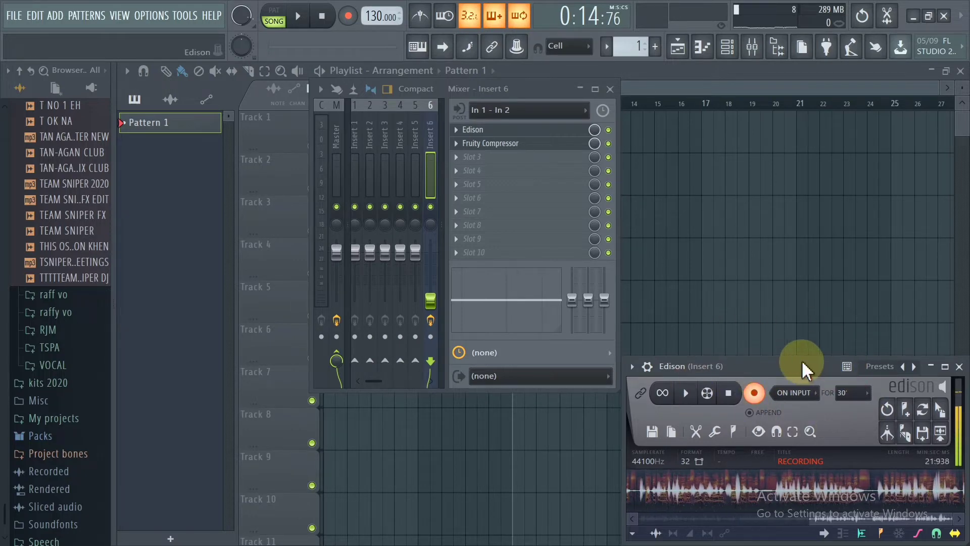
Switch to Word and review the numbered outline items under the JUAWE SLOW JAM REMIX TUTORIAL PART 1 title.
key(alt+Tab)
key(alt+Tab)
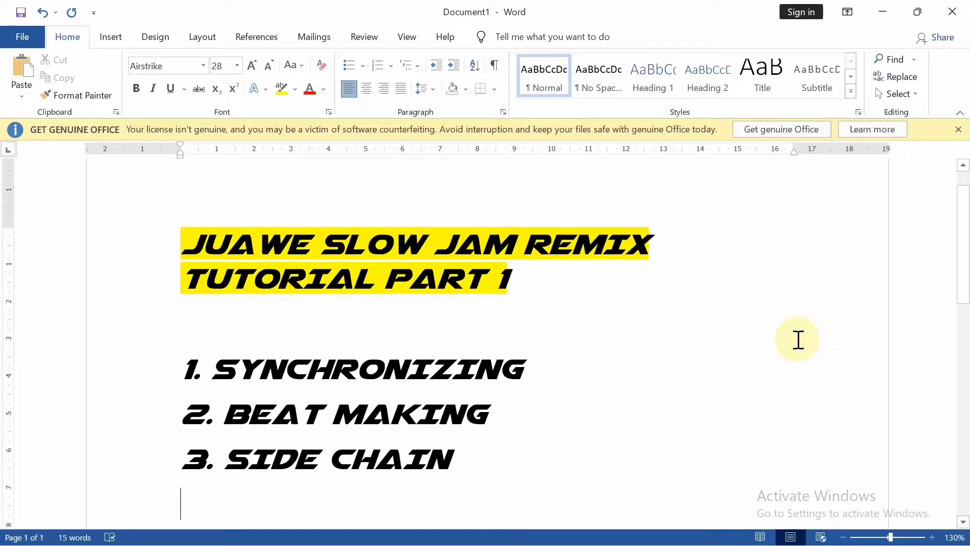
click(559, 373)
click(60, 387)
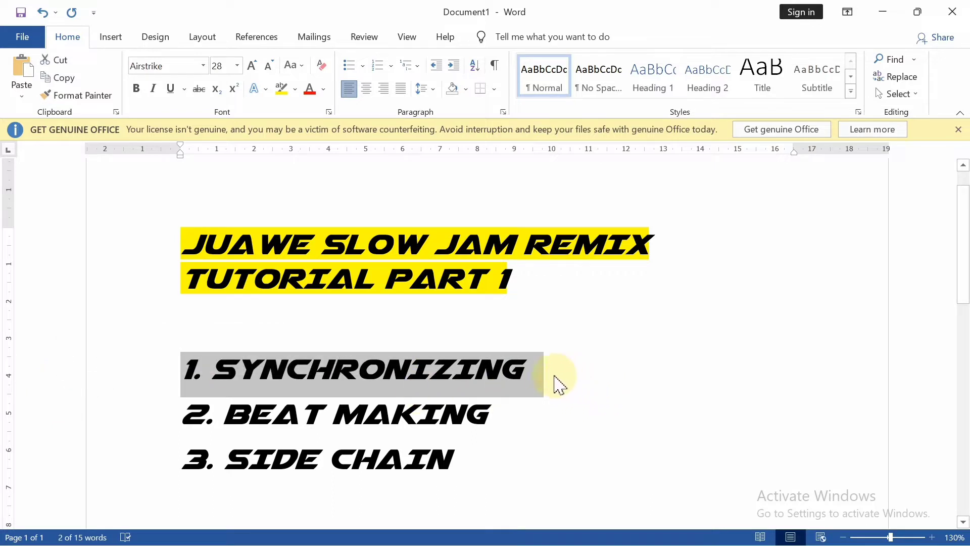
click(554, 377)
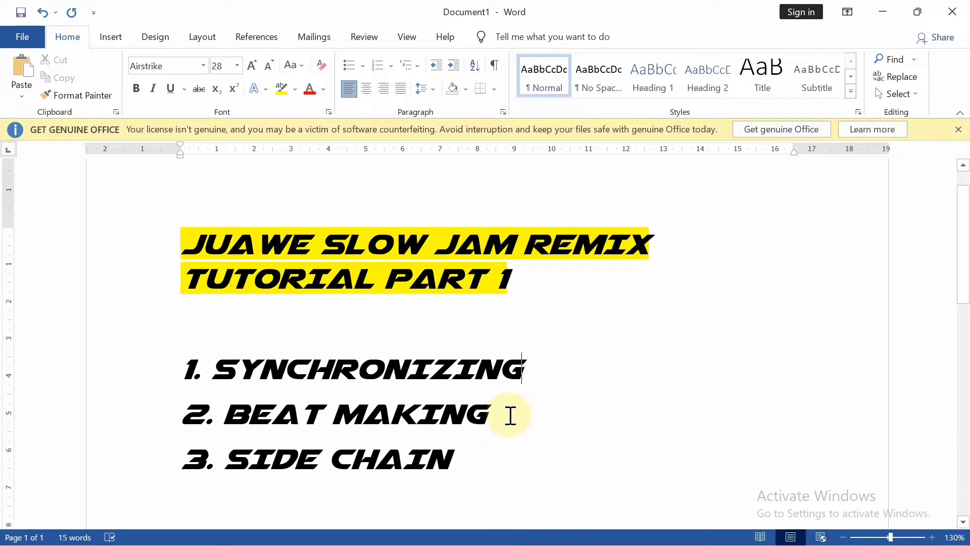
drag(509, 415, 152, 413)
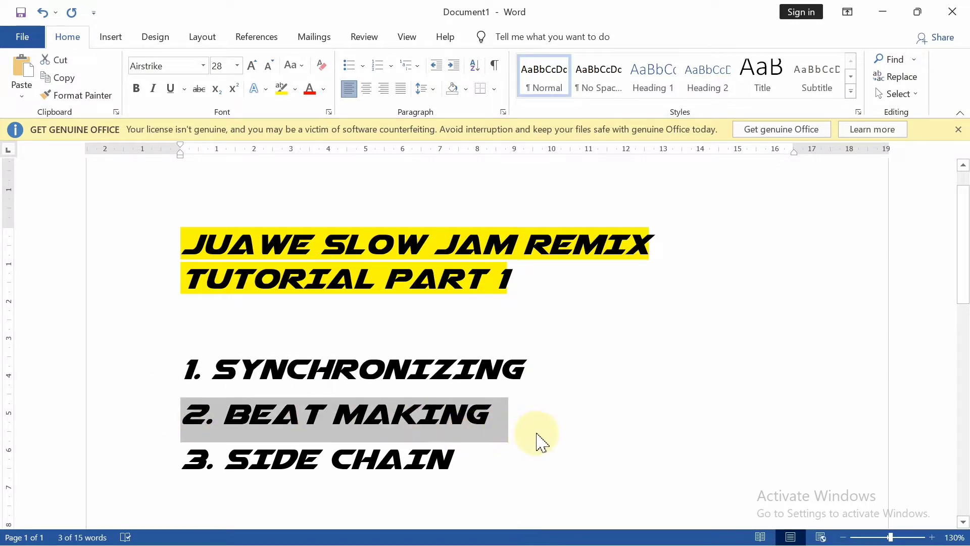
drag(476, 466, 145, 466)
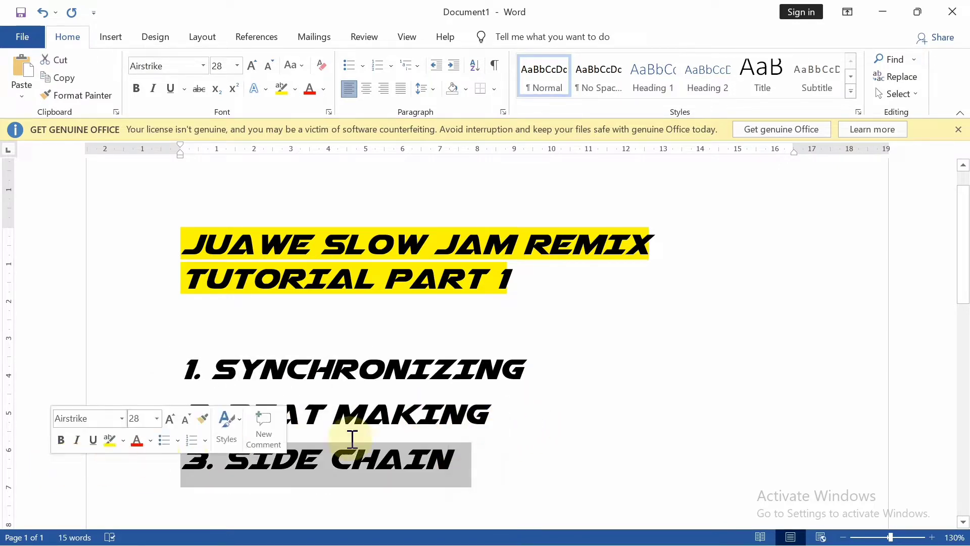
click(632, 344)
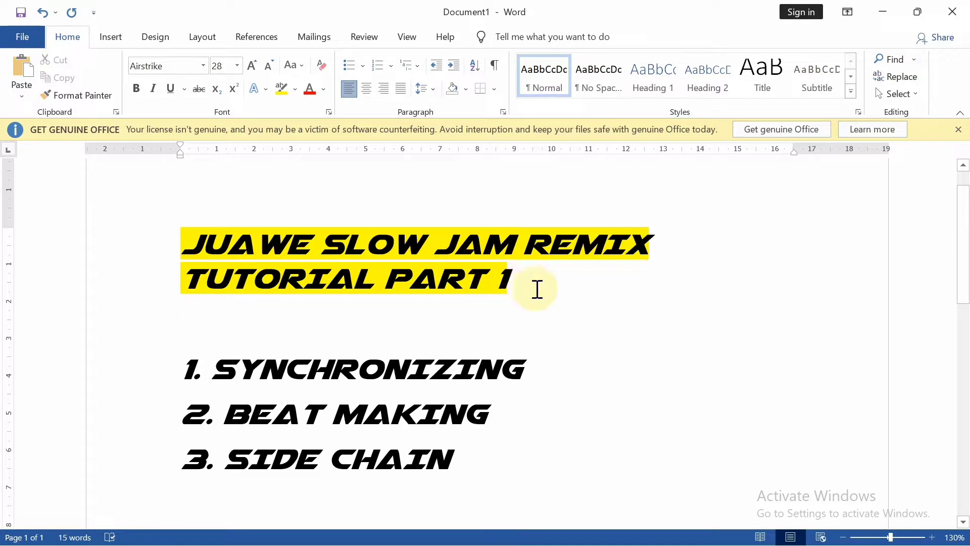
click(884, 13)
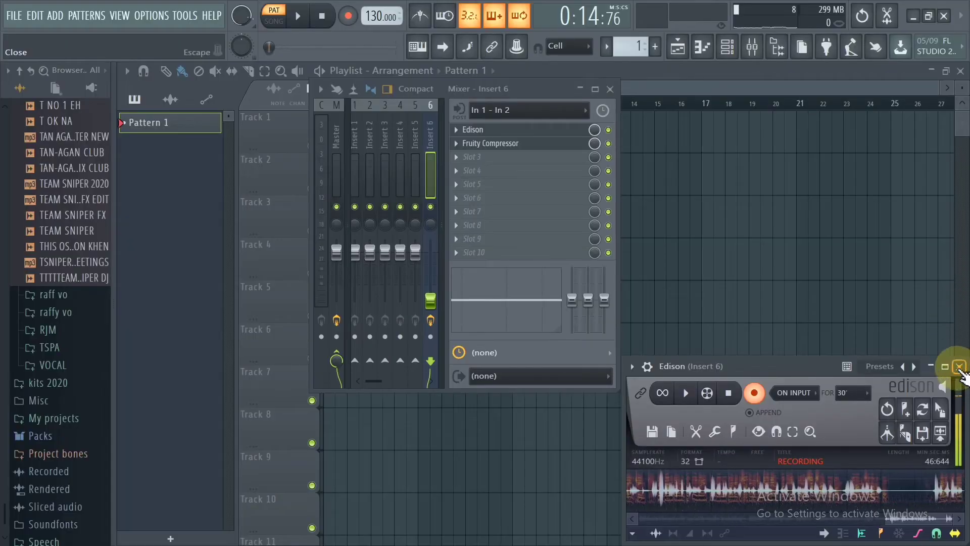
Return to FL Studio and close the Edison and Mixer windows to clear the Playlist, keeping the main snap at Cell.
click(958, 371)
click(914, 16)
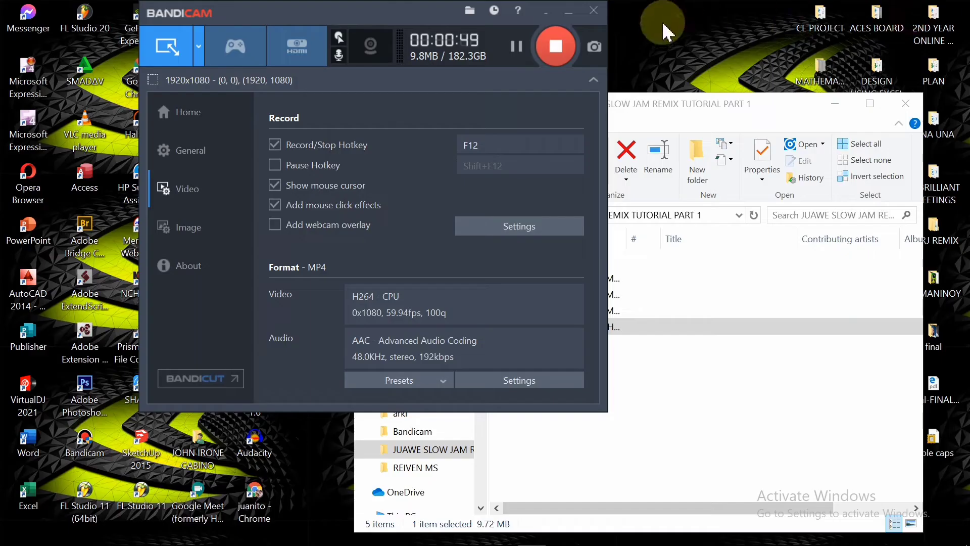
right_click(798, 28)
click(823, 69)
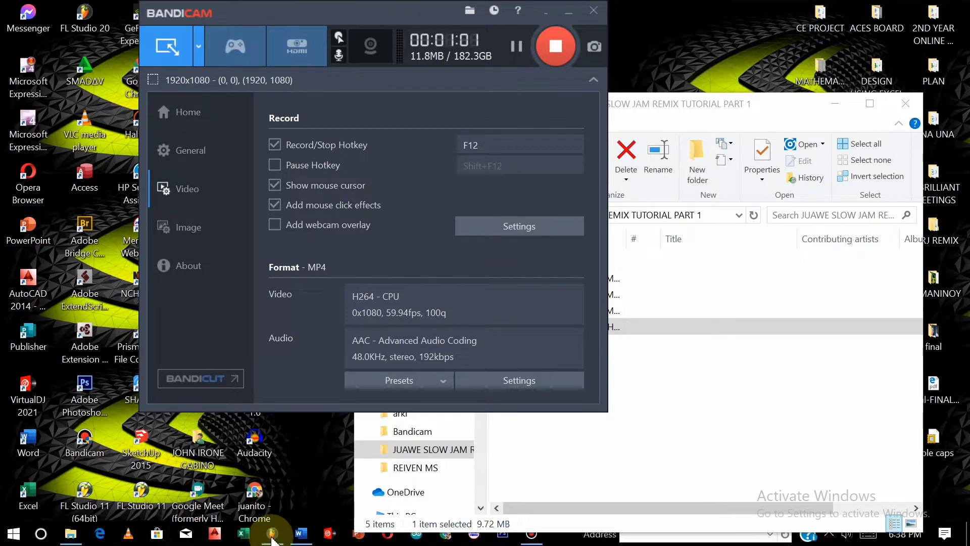
mouse_move(278, 534)
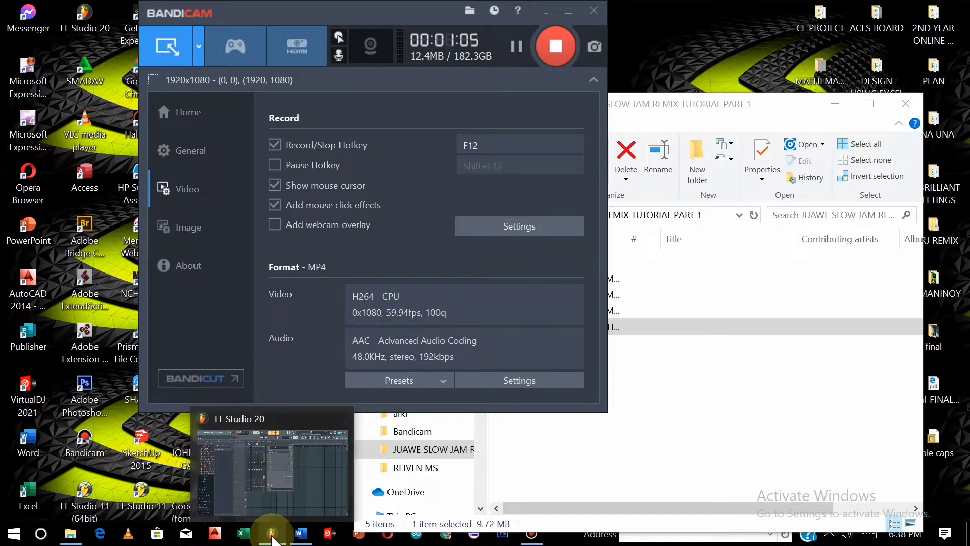
click(272, 536)
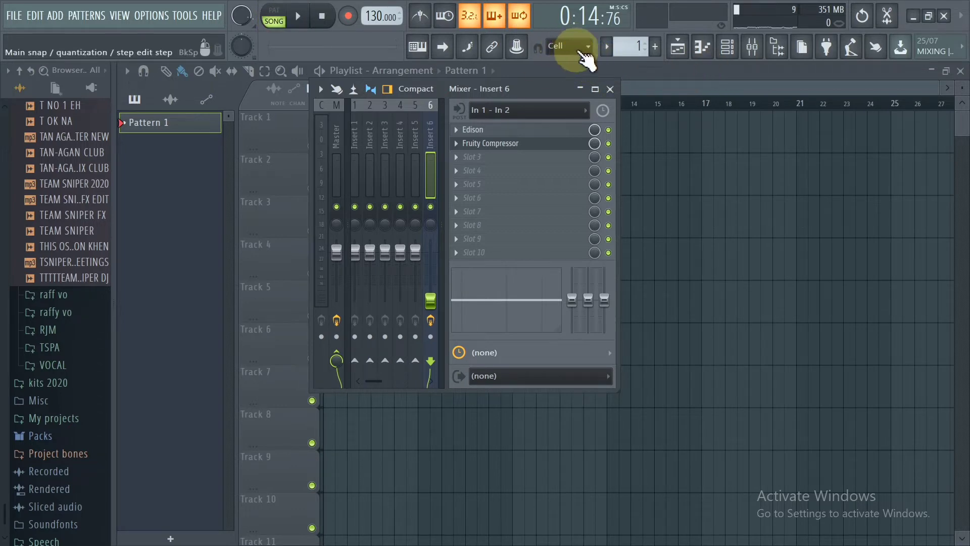
click(558, 46)
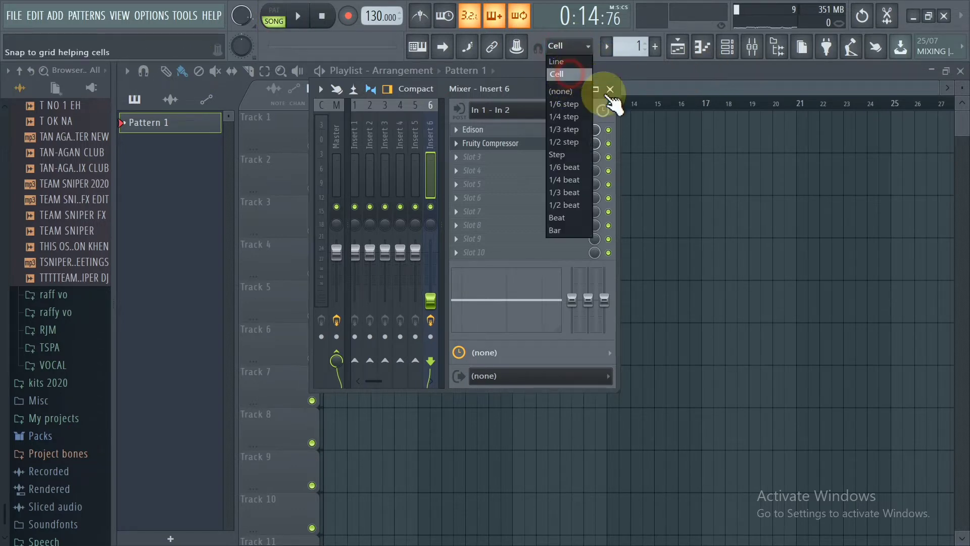
click(609, 90)
click(610, 90)
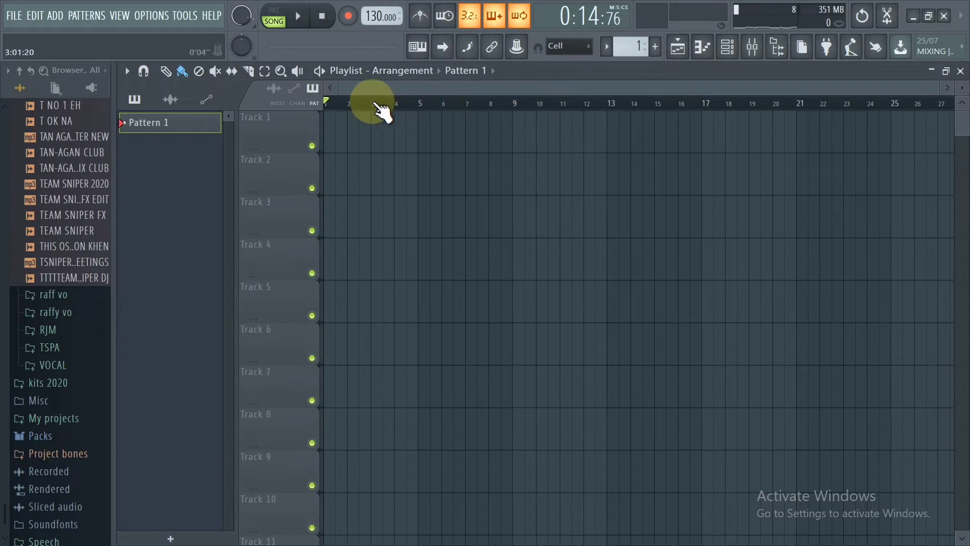
Place a Pattern 1 clip at bar 1 of Track 1 and select bars 9 to 17 on the Playlist timeline.
scroll(419, 105, up, 8)
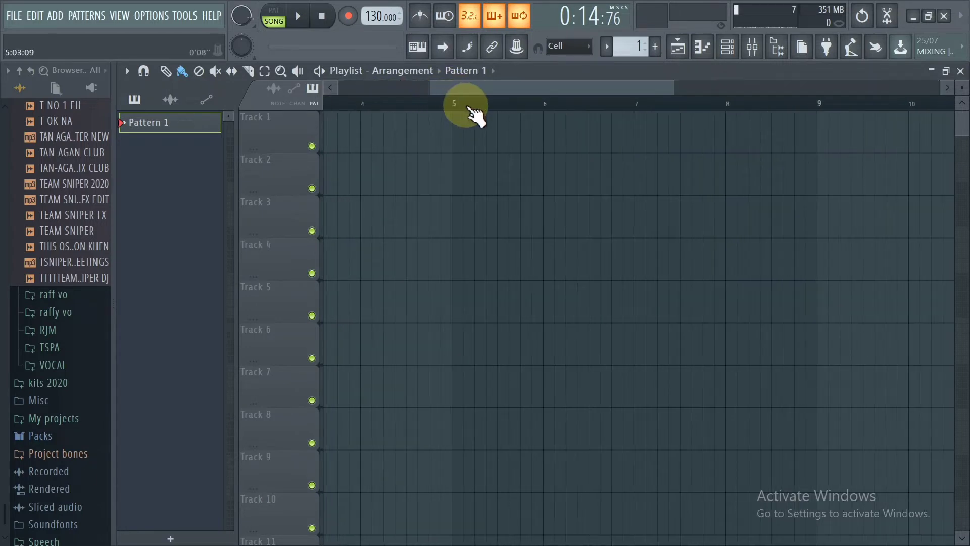
mouse_move(432, 111)
mouse_down()
mouse_move(411, 277)
mouse_move(431, 252)
mouse_move(441, 158)
mouse_move(419, 100)
mouse_up()
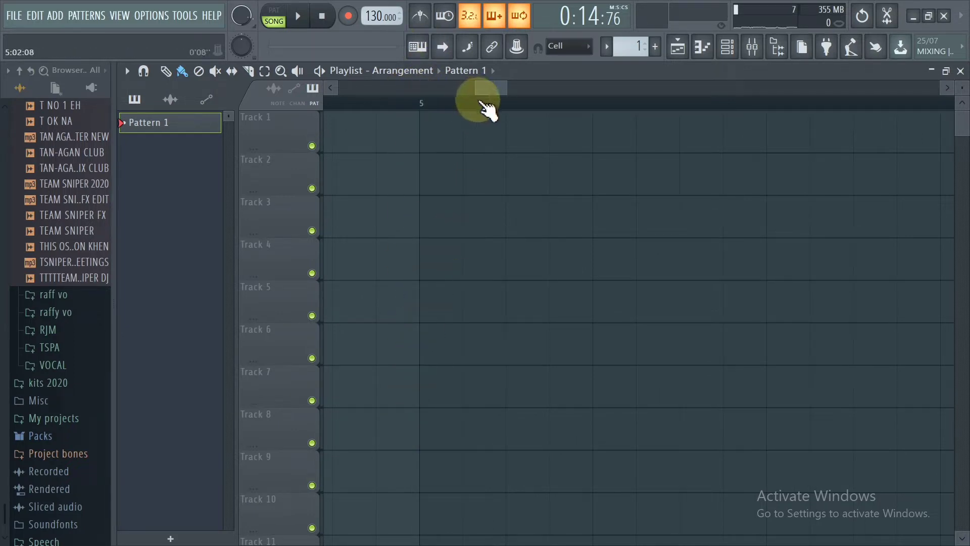
drag(487, 108, 487, 108)
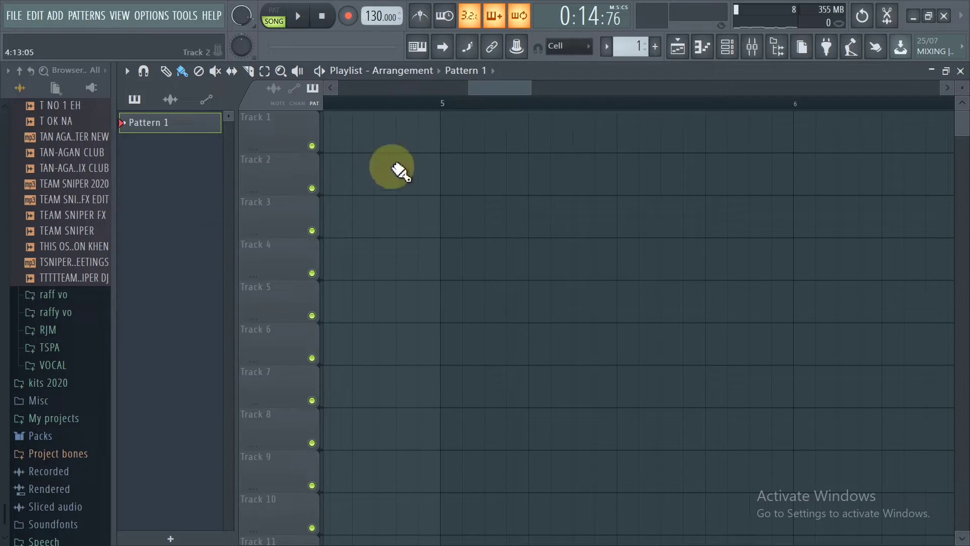
drag(449, 108, 397, 107)
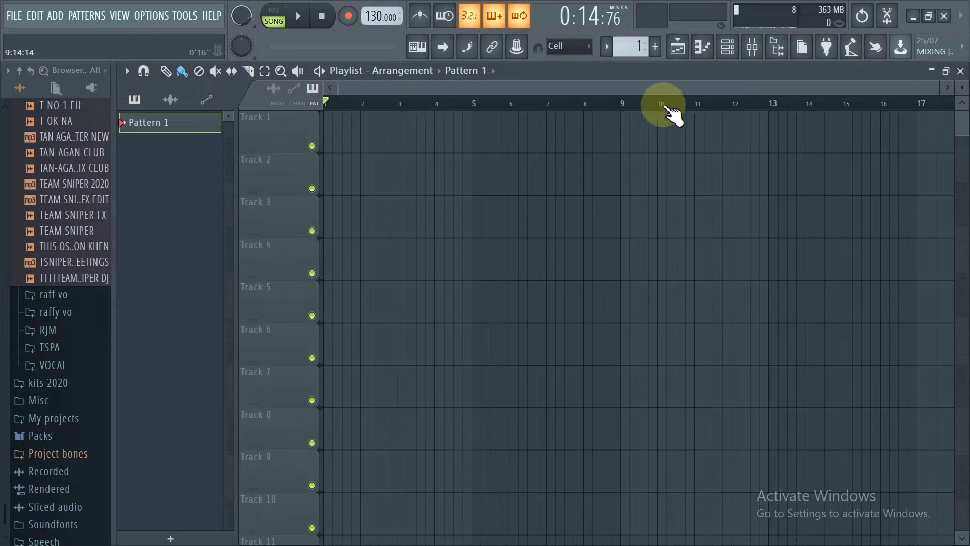
drag(145, 124, 377, 122)
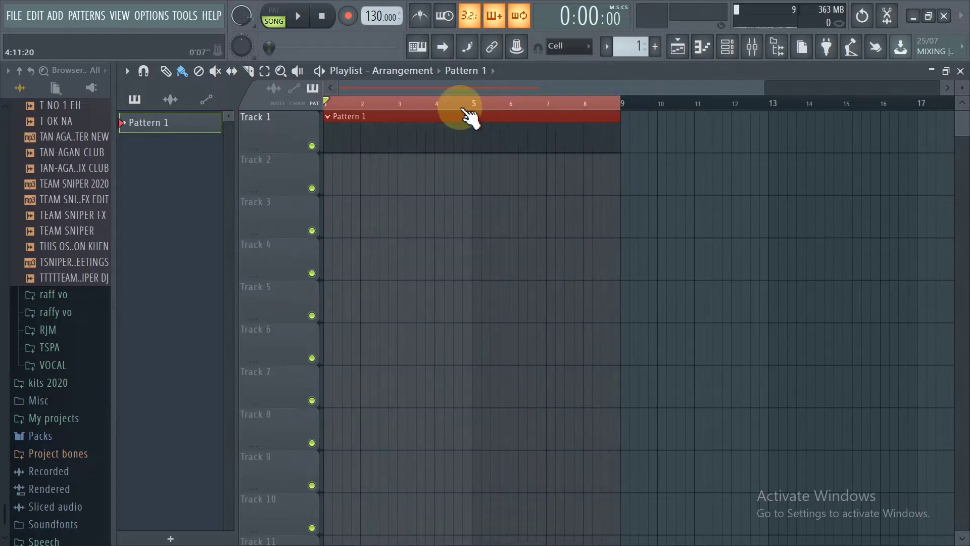
drag(461, 104, 395, 105)
drag(534, 104, 757, 130)
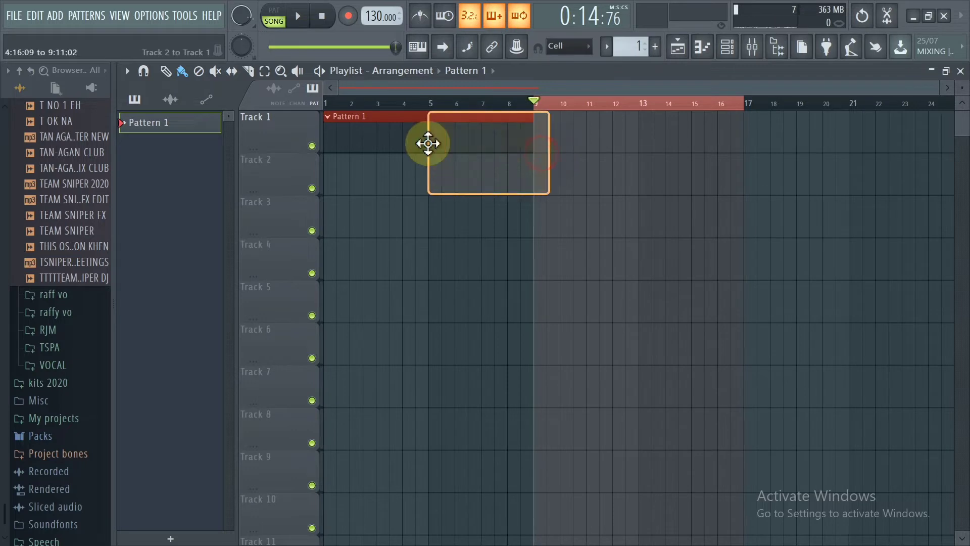
Add two more Pattern 1 clips on Track 1, starting at bars 9 and 17.
drag(458, 134, 617, 136)
drag(738, 138, 801, 147)
scroll(684, 113, down, 2)
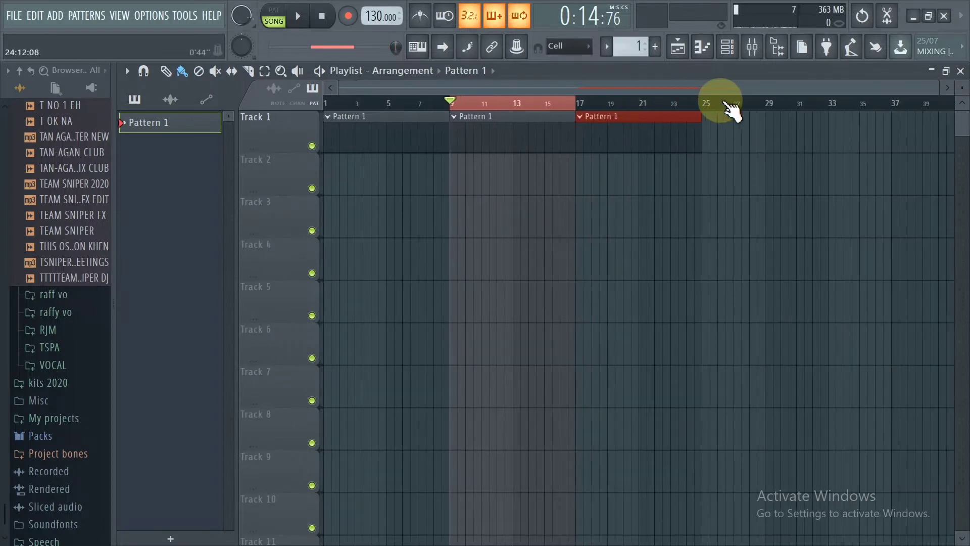
scroll(717, 109, up, 3)
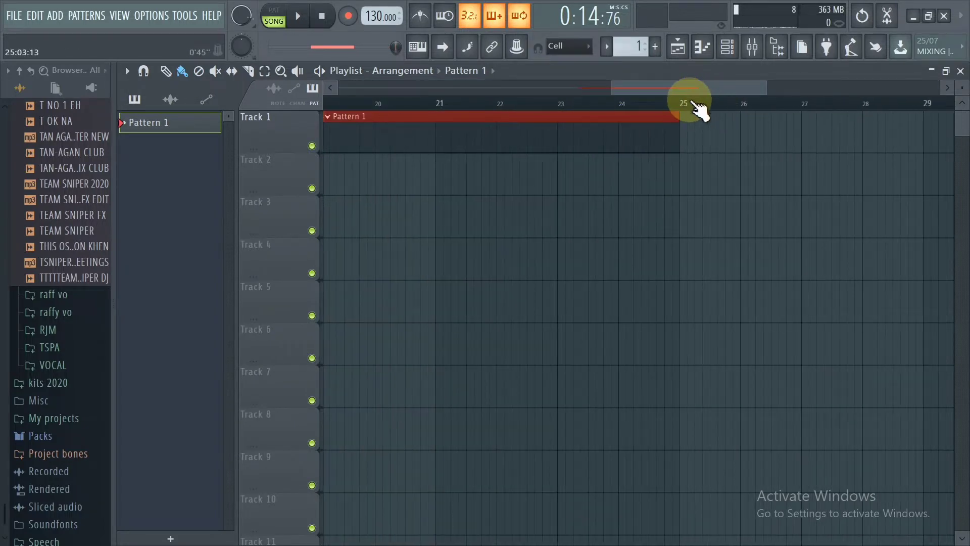
scroll(700, 109, down, 1)
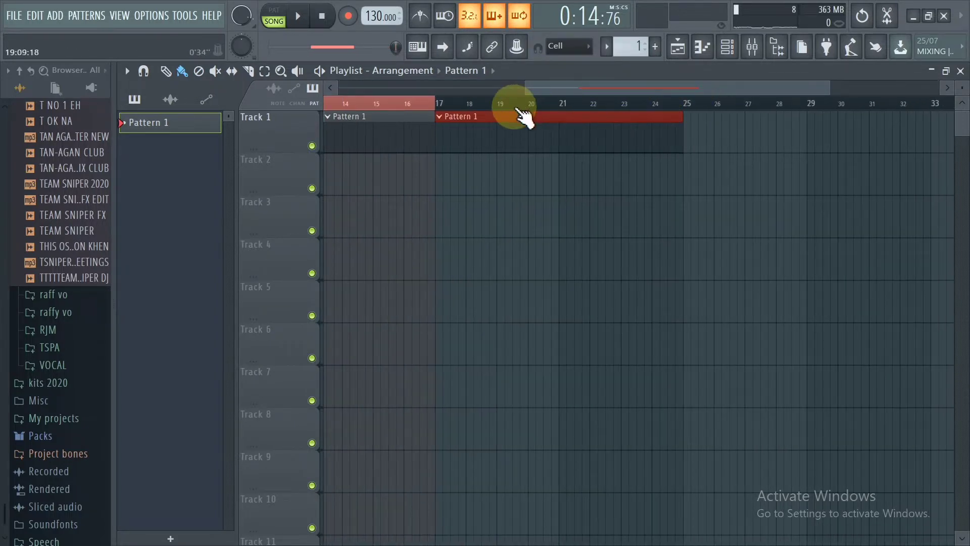
scroll(530, 112, down, 2)
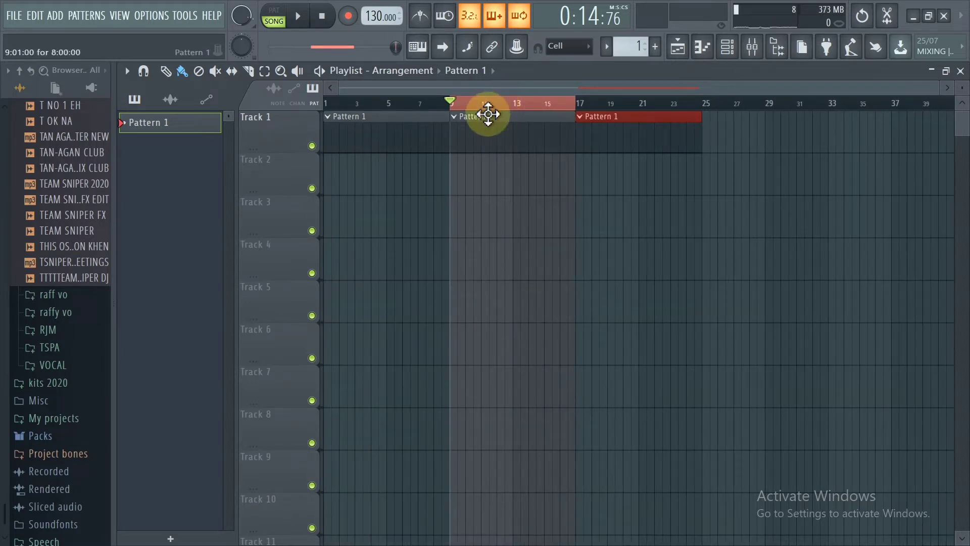
Import Maroon 5 - Won't Go Home Without You EDIT from the tutorial folder into the Playlist and move its clip to Track 2.
key(alt+Tab)
key(alt+Tab)
key(alt+Tab)
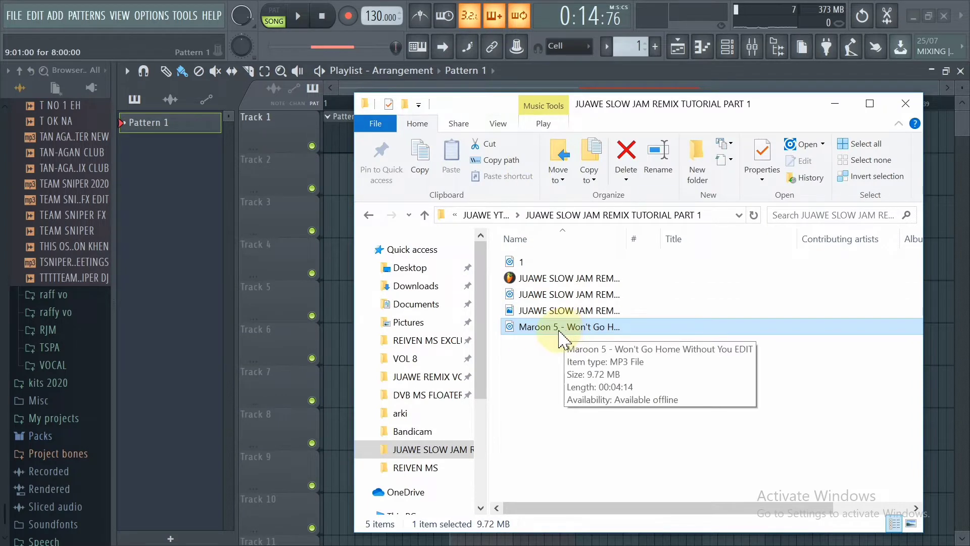
drag(558, 334, 944, 329)
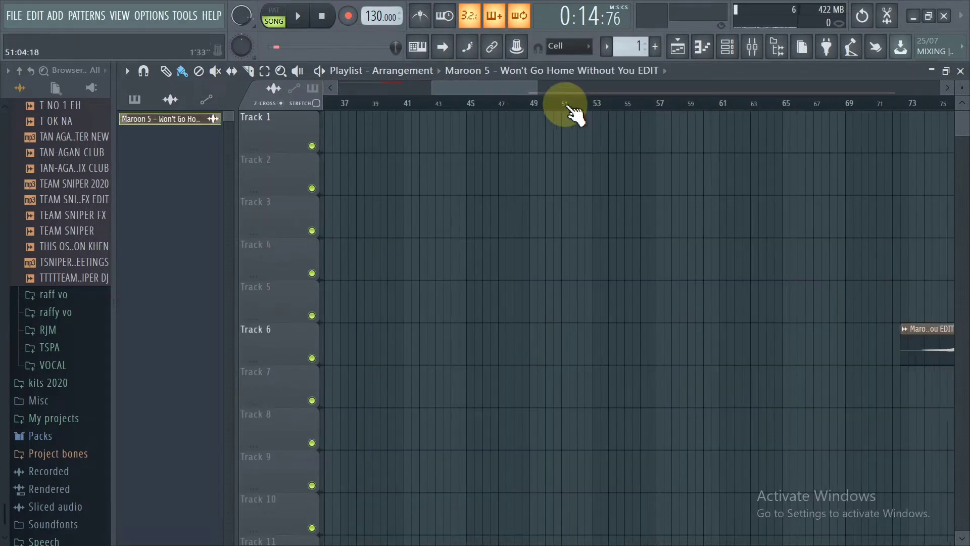
drag(576, 114, 632, 208)
mouse_move(577, 336)
mouse_down()
mouse_move(554, 335)
mouse_move(316, 143)
mouse_move(334, 119)
mouse_move(433, 201)
mouse_move(584, 190)
mouse_move(585, 222)
mouse_up()
Detect the Maroon 5 sample's tempo using the 75 to 150 range and apply the detected 110 BPM to the project.
scroll(476, 178, up, 6)
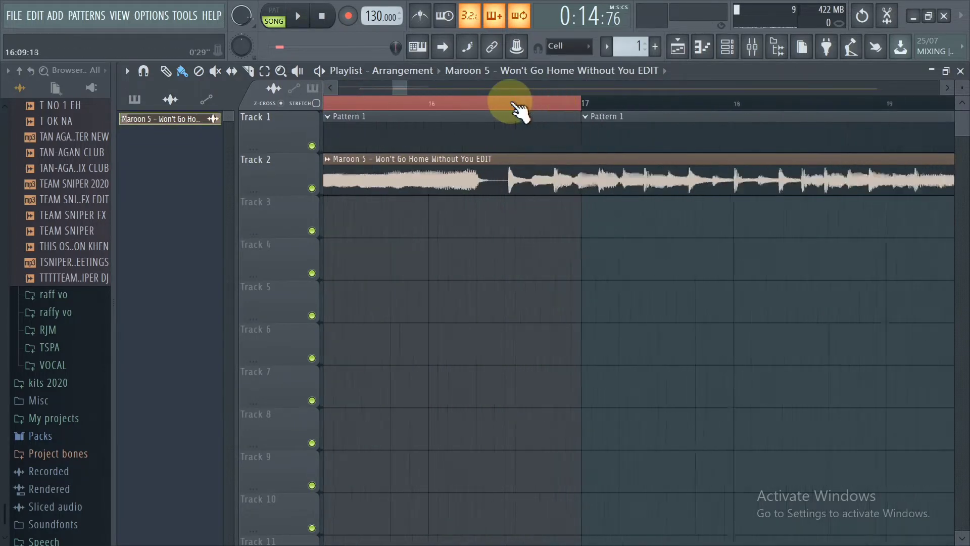
scroll(581, 108, up, 2)
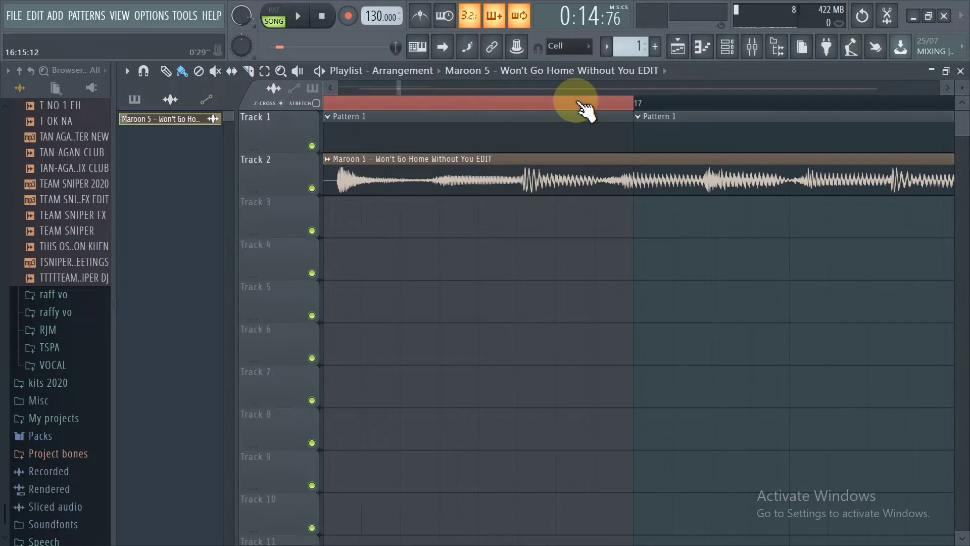
scroll(581, 106, down, 2)
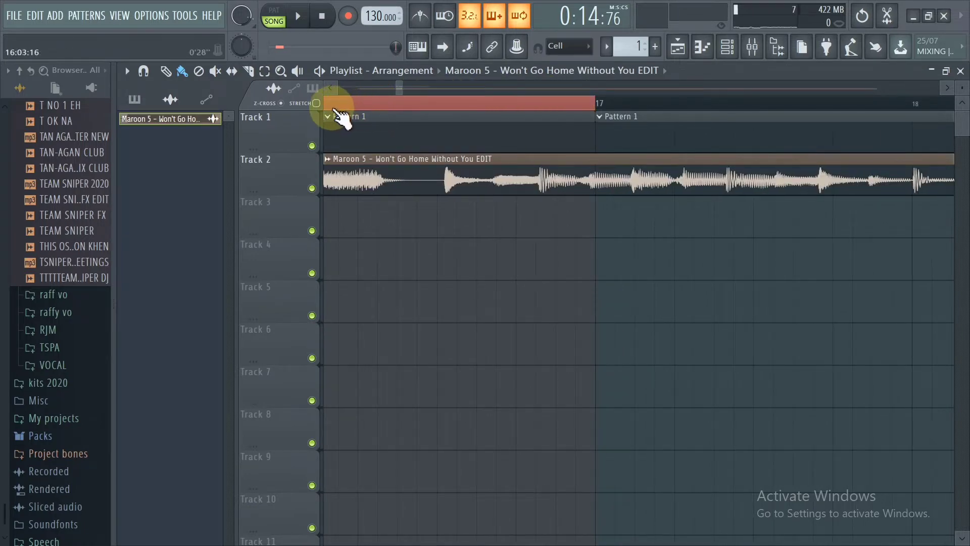
scroll(335, 119, up, 4)
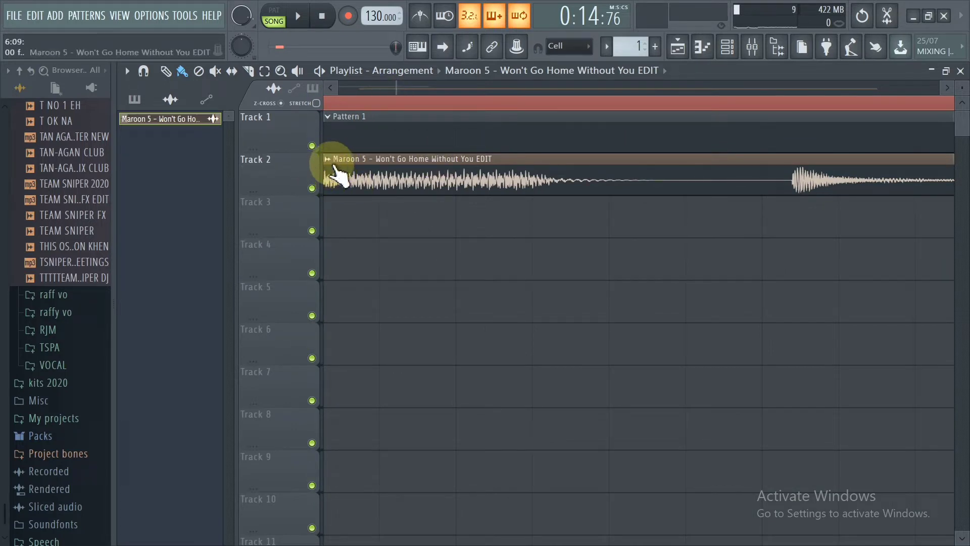
click(332, 164)
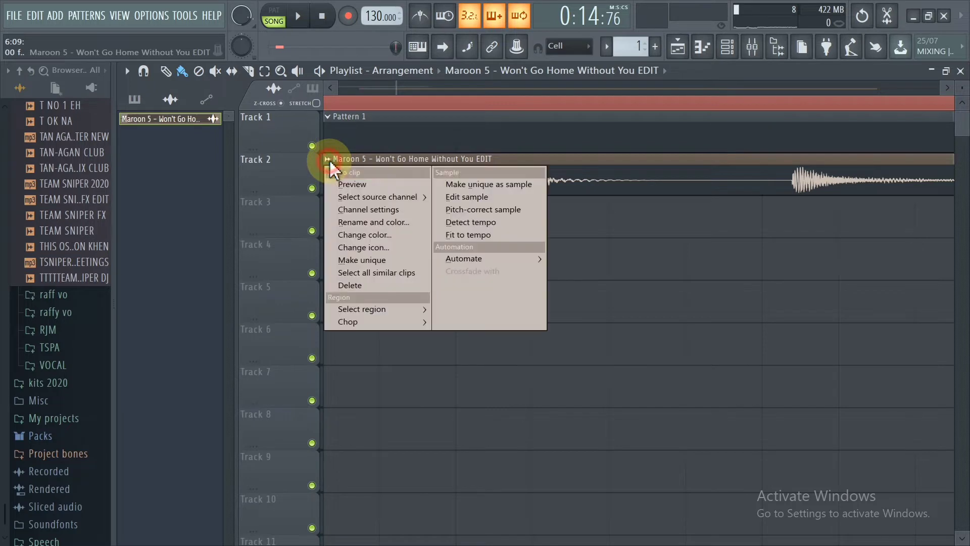
click(487, 221)
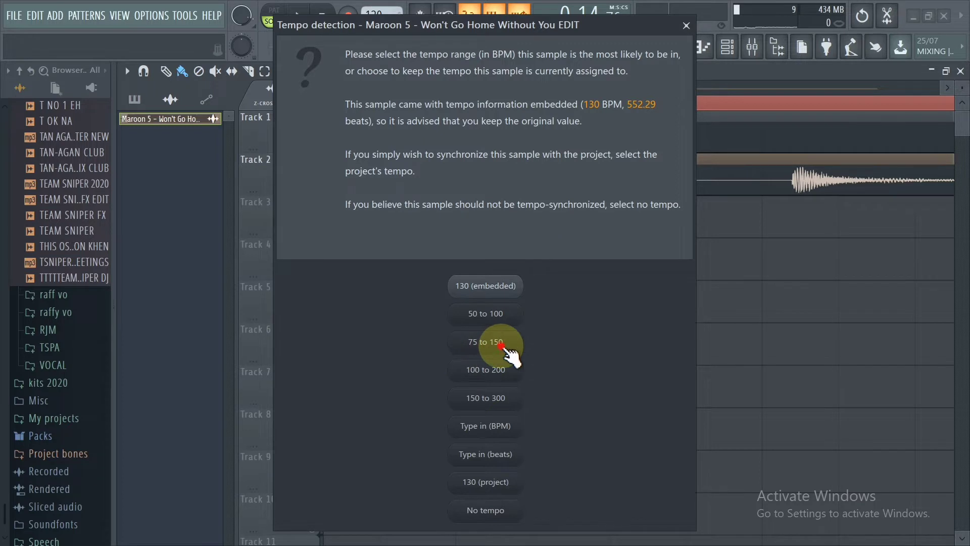
click(502, 345)
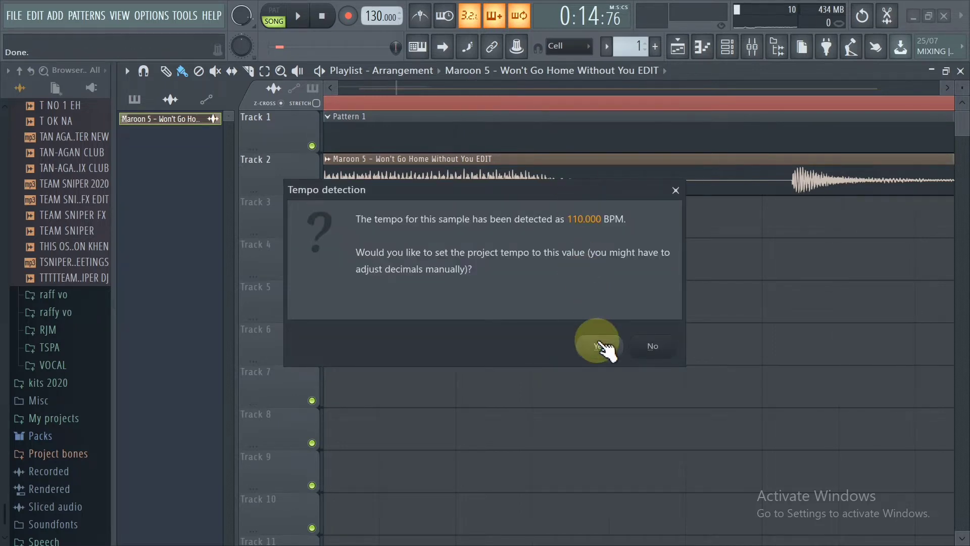
click(600, 347)
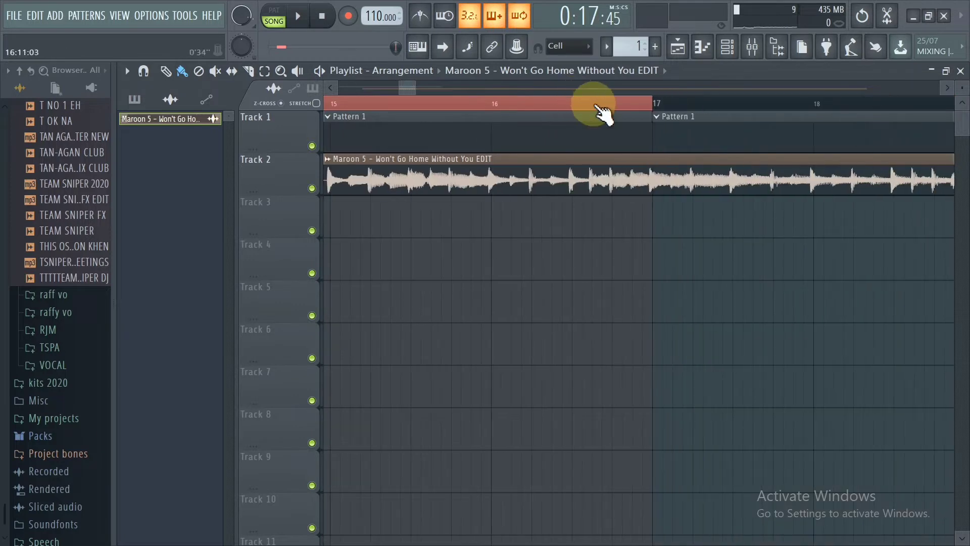
Move the Maroon 5 clip so the beat after its silent gap falls shortly before bar 17, and play from just after bar 16.
drag(526, 178, 673, 178)
click(558, 103)
key(space)
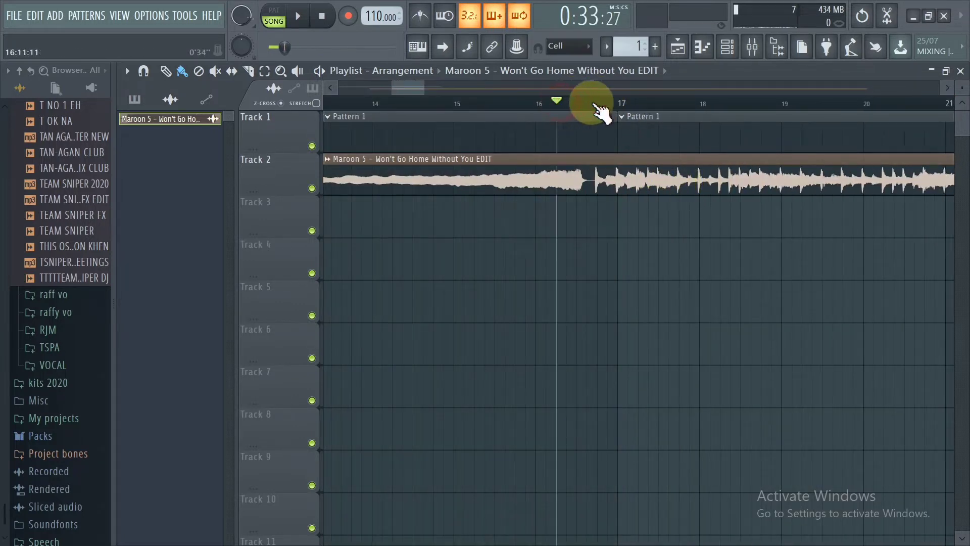
scroll(614, 104, up, 5)
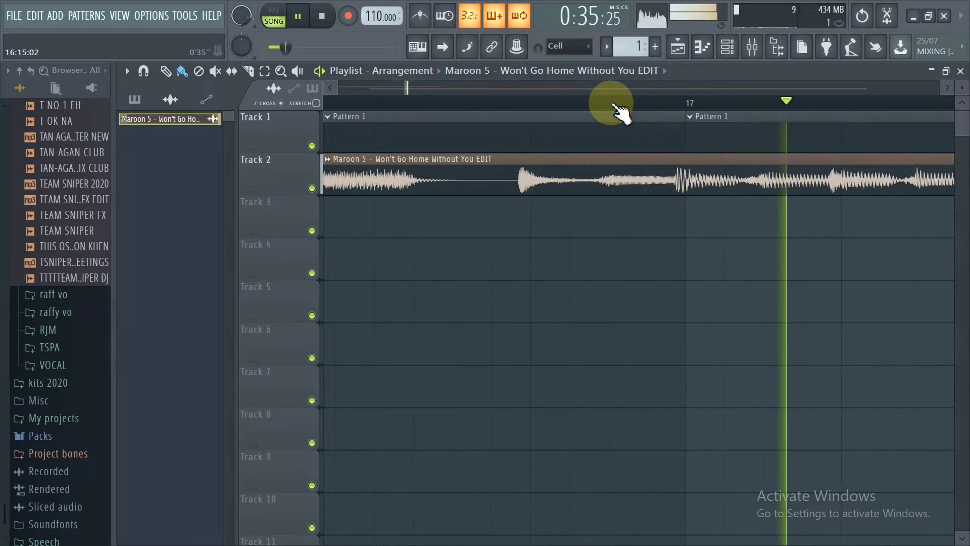
Listen to the song past bar 18, stop playback, and examine its waveform from the silent gap to bar 17.
scroll(614, 104, down, 6)
scroll(677, 107, up, 5)
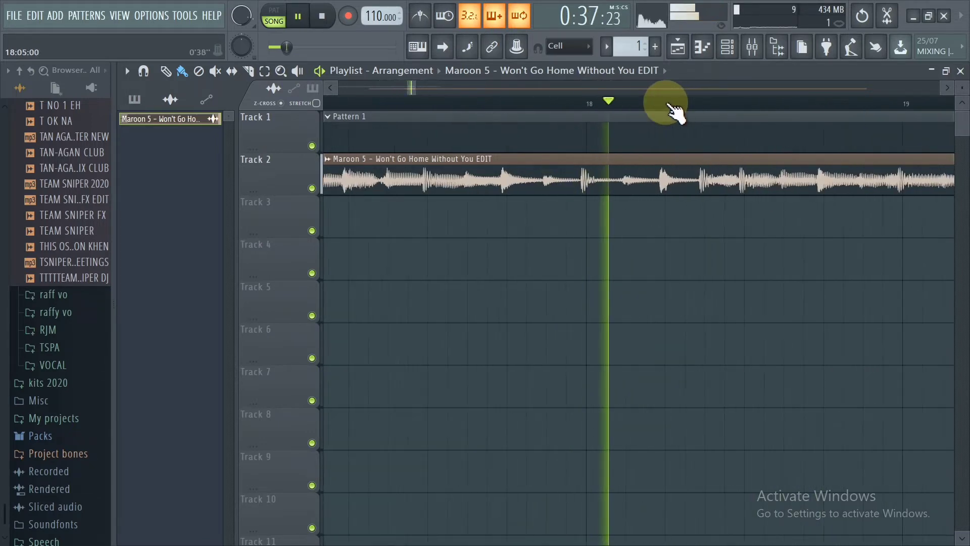
scroll(672, 107, down, 6)
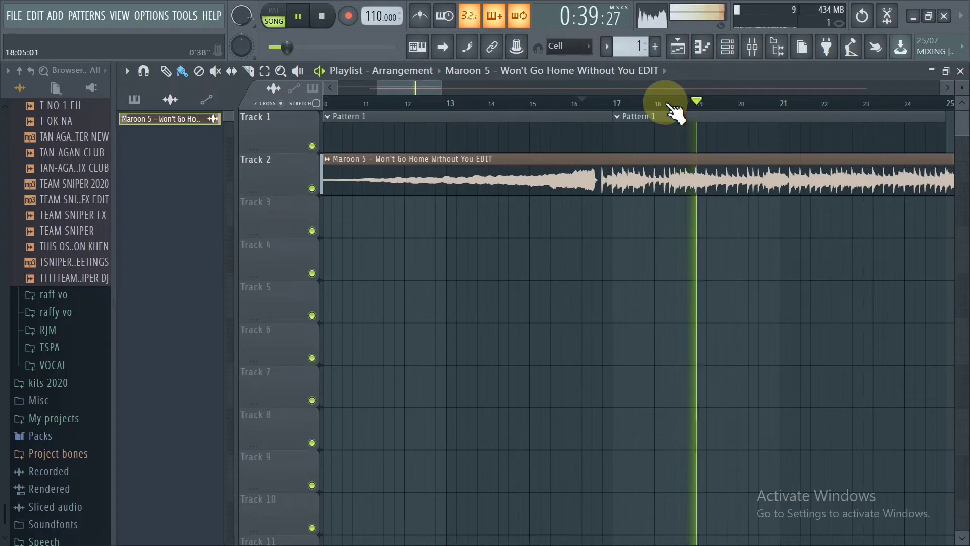
key(space)
scroll(591, 108, up, 5)
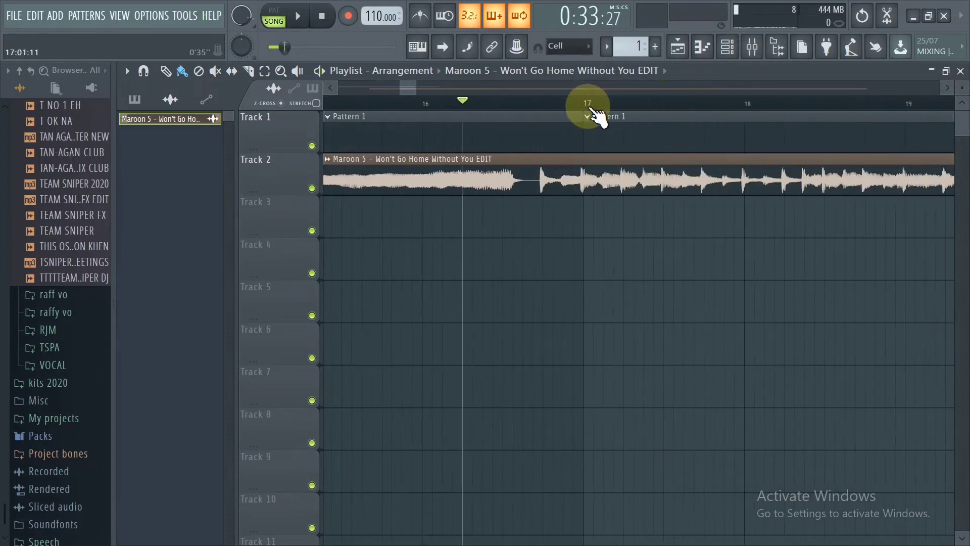
scroll(591, 109, down, 1)
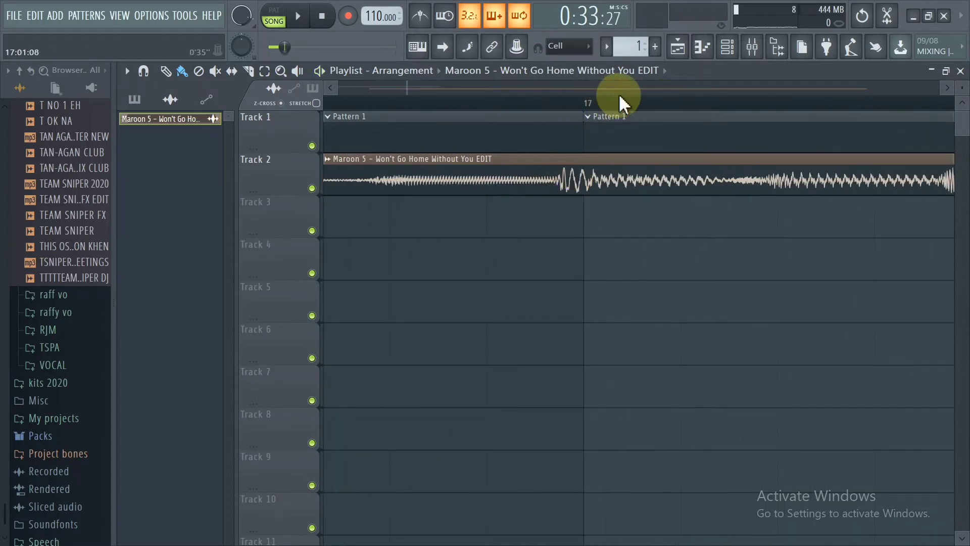
scroll(627, 103, down, 1)
scroll(505, 117, up, 2)
scroll(506, 116, down, 2)
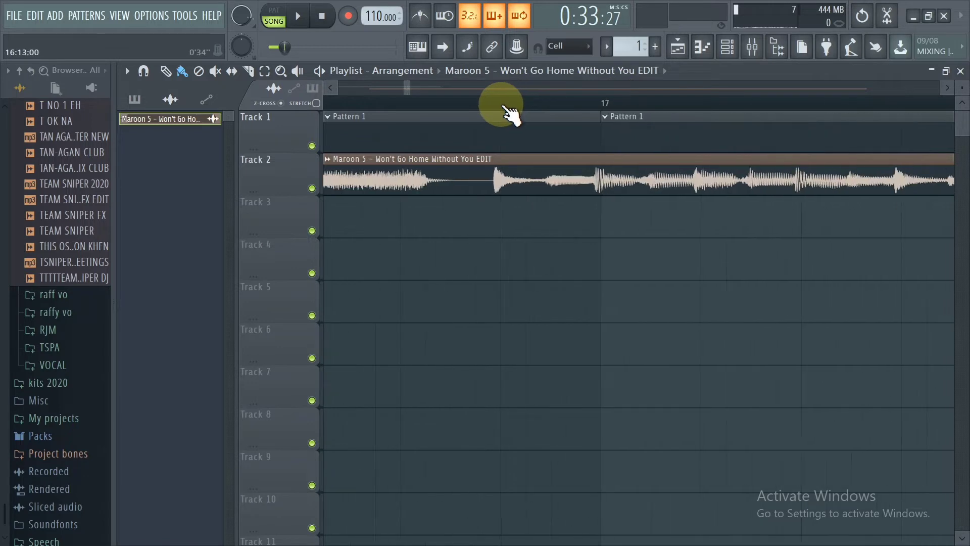
scroll(509, 114, up, 2)
scroll(508, 112, down, 2)
scroll(511, 113, down, 1)
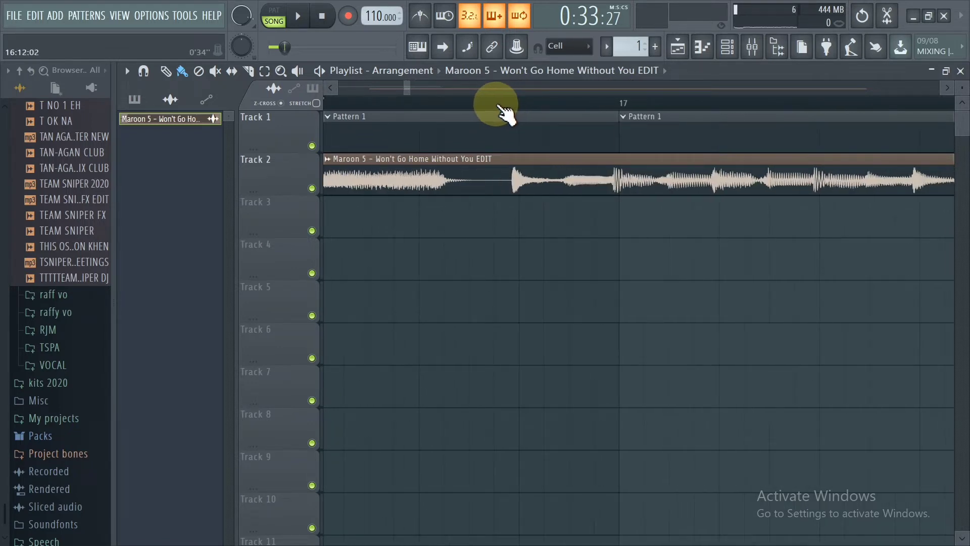
drag(497, 106, 655, 124)
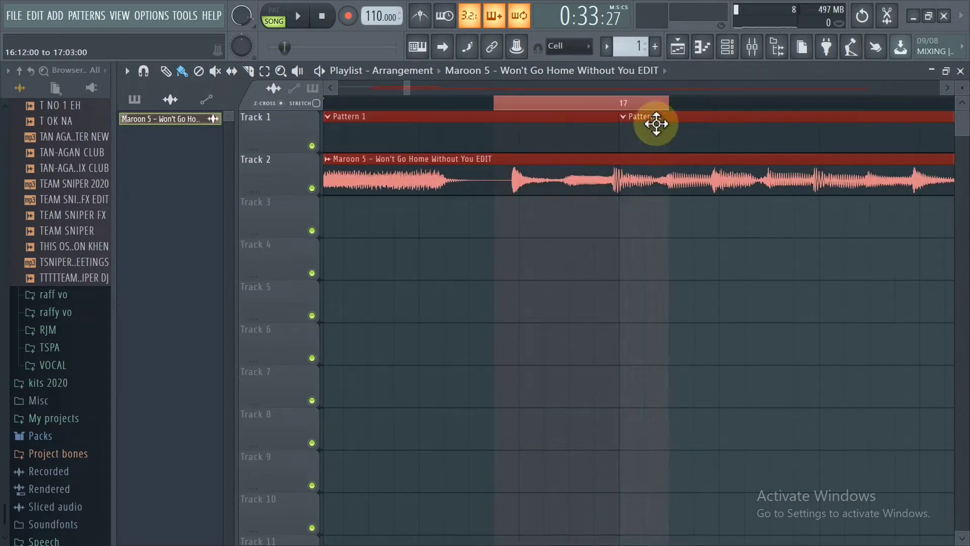
drag(543, 112, 628, 131)
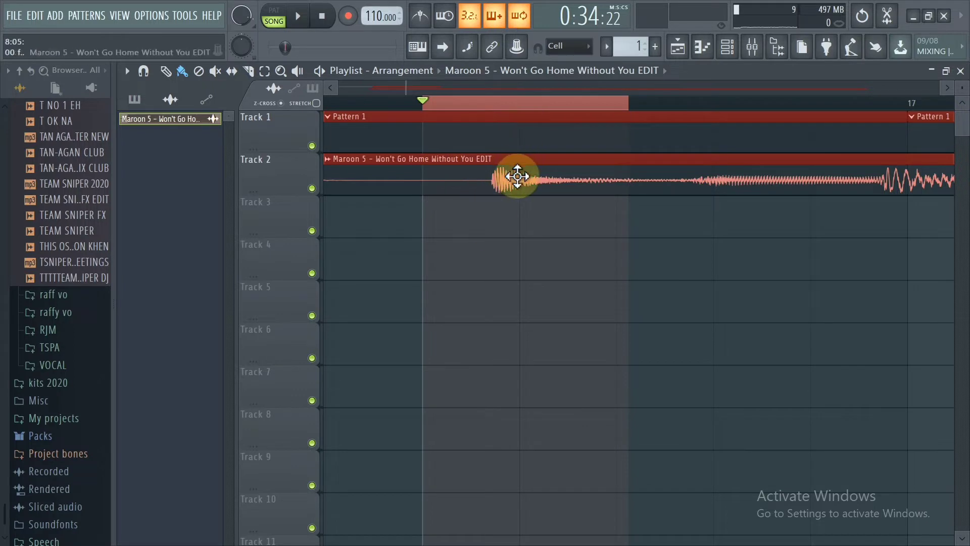
mouse_move(452, 101)
mouse_down()
mouse_move(561, 107)
mouse_move(613, 151)
mouse_up()
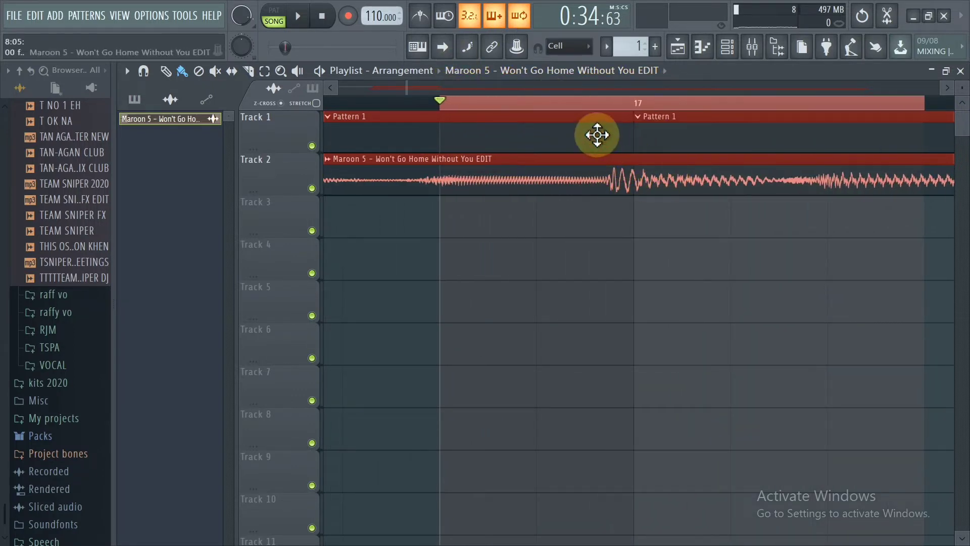
click(598, 134)
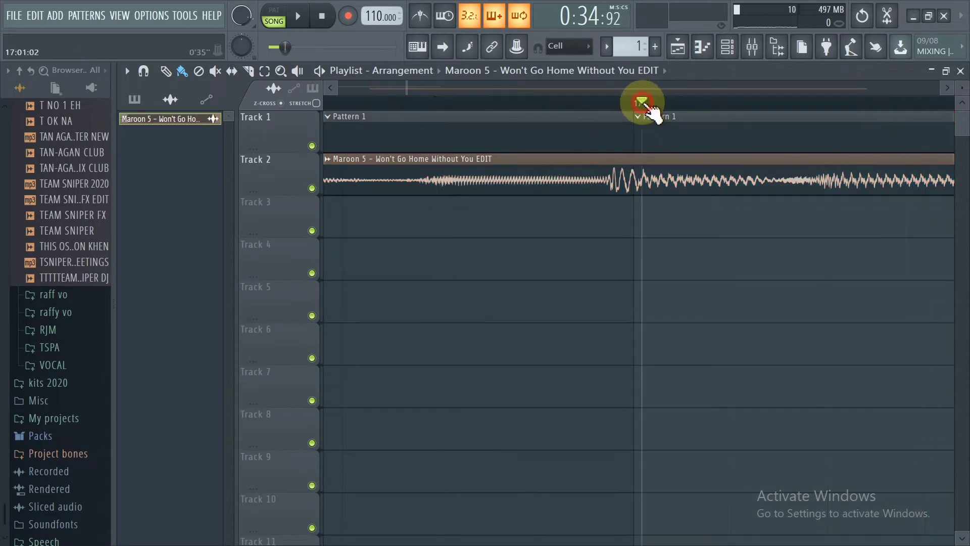
Move the Maroon 5 clip so its beat starts just after bar 17, using 1/6 step snap for the fine shift, and restore Cell snap.
drag(650, 107, 634, 108)
drag(622, 178, 648, 208)
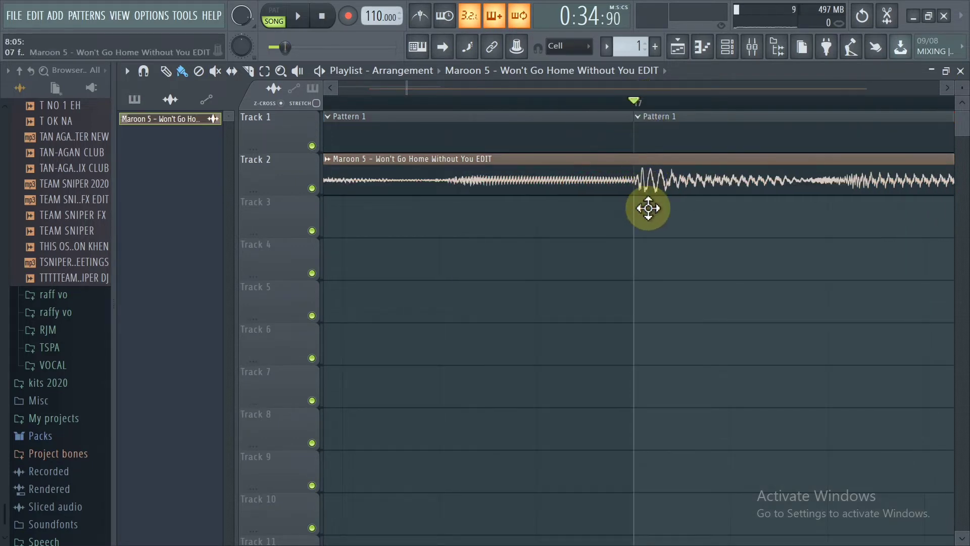
click(571, 46)
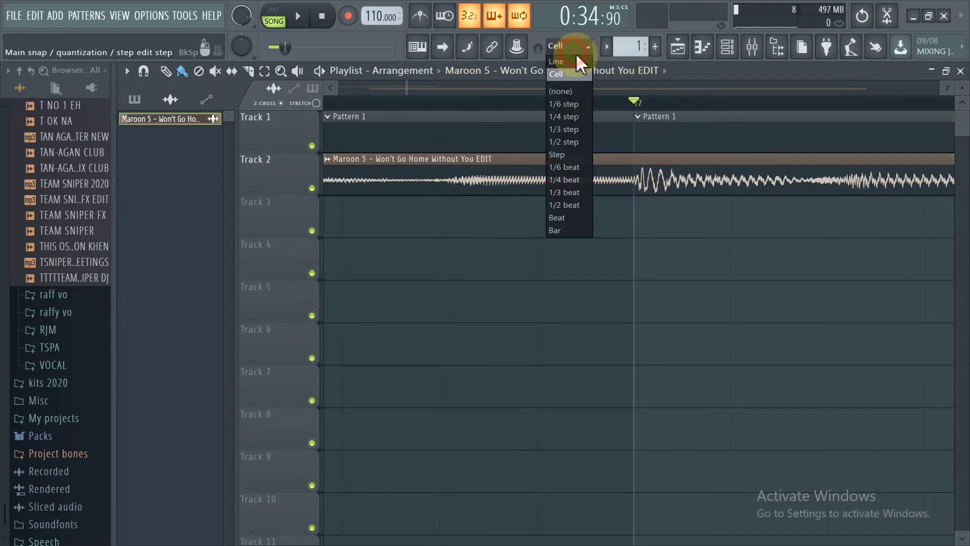
click(569, 104)
mouse_move(677, 171)
mouse_down()
mouse_move(681, 182)
mouse_move(665, 182)
mouse_up()
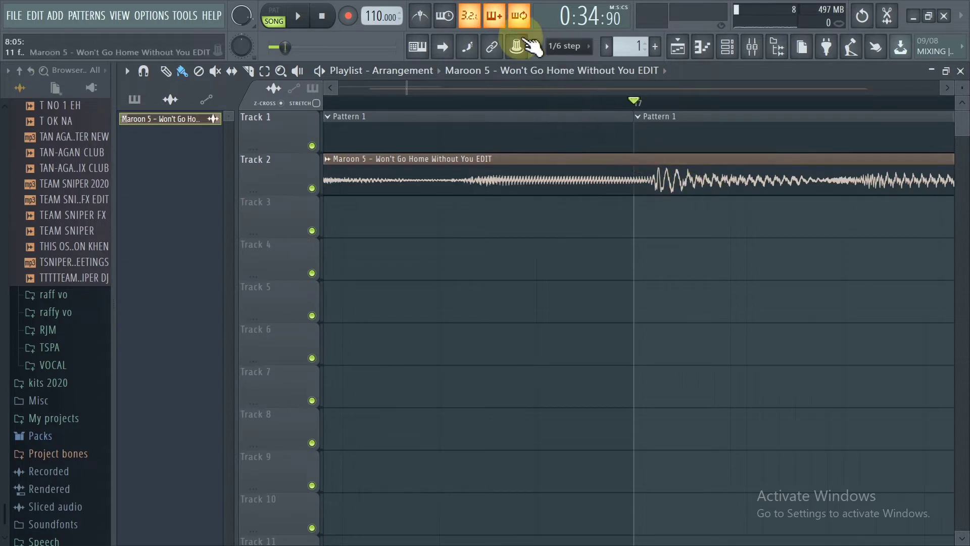
click(561, 46)
click(560, 74)
mouse_move(647, 102)
mouse_down()
mouse_move(636, 103)
mouse_move(664, 118)
mouse_move(650, 119)
mouse_up()
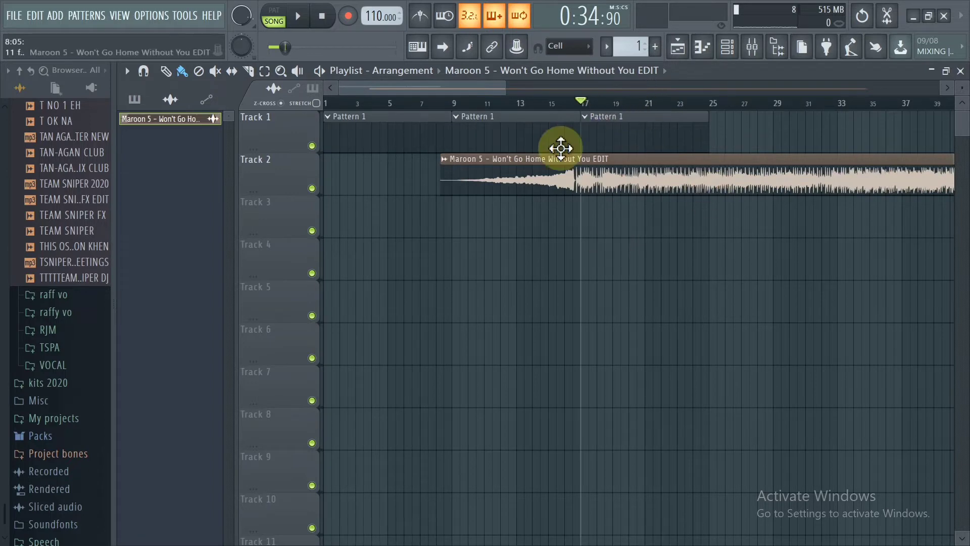
click(364, 107)
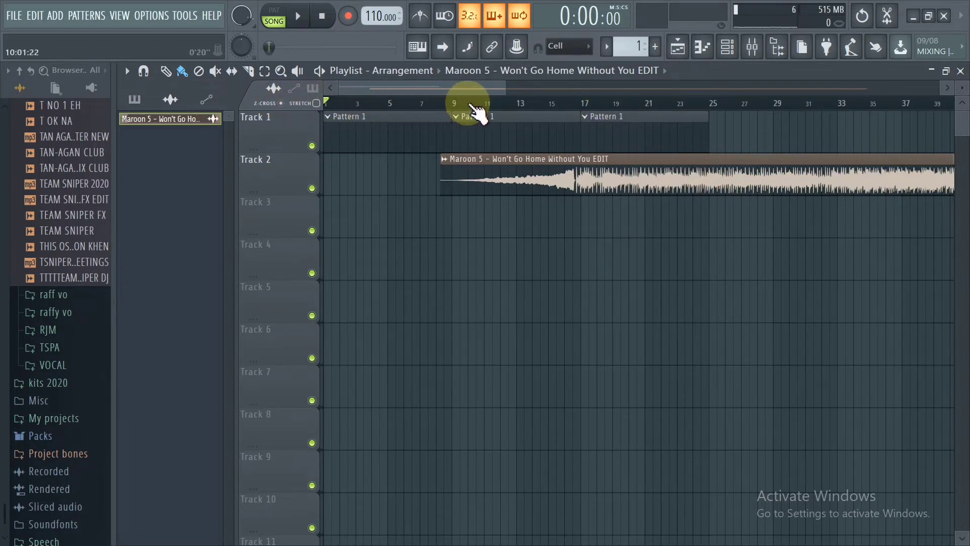
Add KICK SOLID and SNARE 2 TS from the kits 2020 3jkit folder at bar 17 on Tracks 3 and 4.
drag(460, 107, 433, 113)
drag(83, 278, 68, 395)
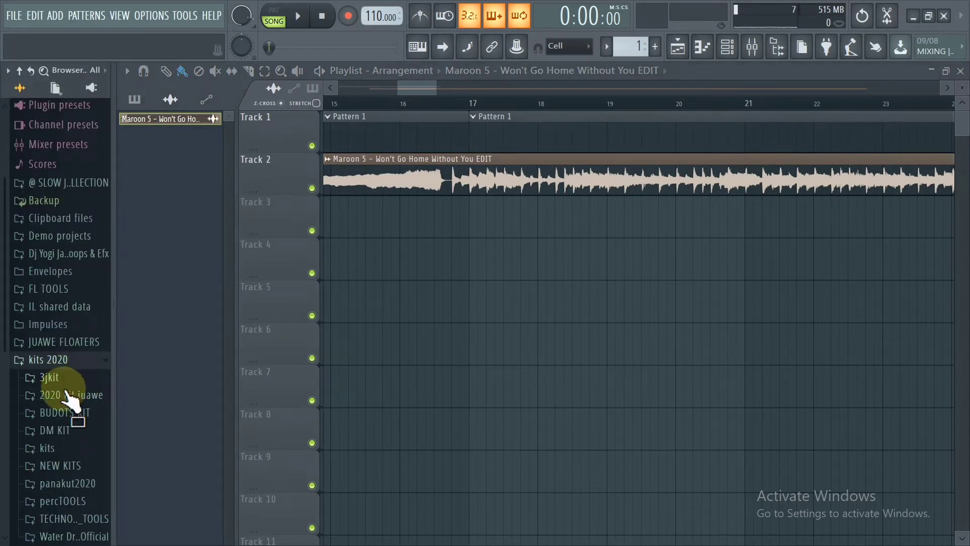
click(53, 379)
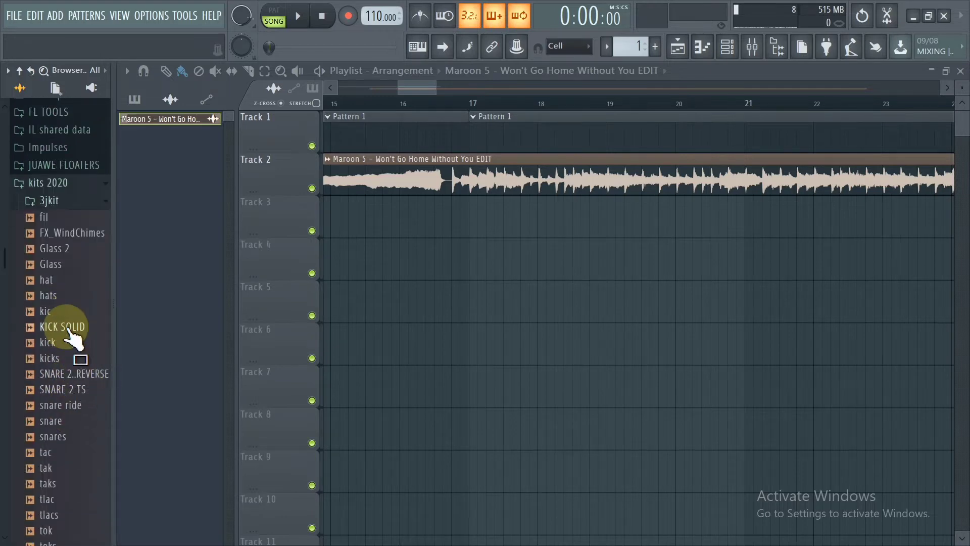
drag(71, 328, 484, 217)
drag(64, 374, 492, 271)
Add the HATS sample from the @ SLOW J..LECTION folder at bar 17 on Track 5.
scroll(80, 325, up, 5)
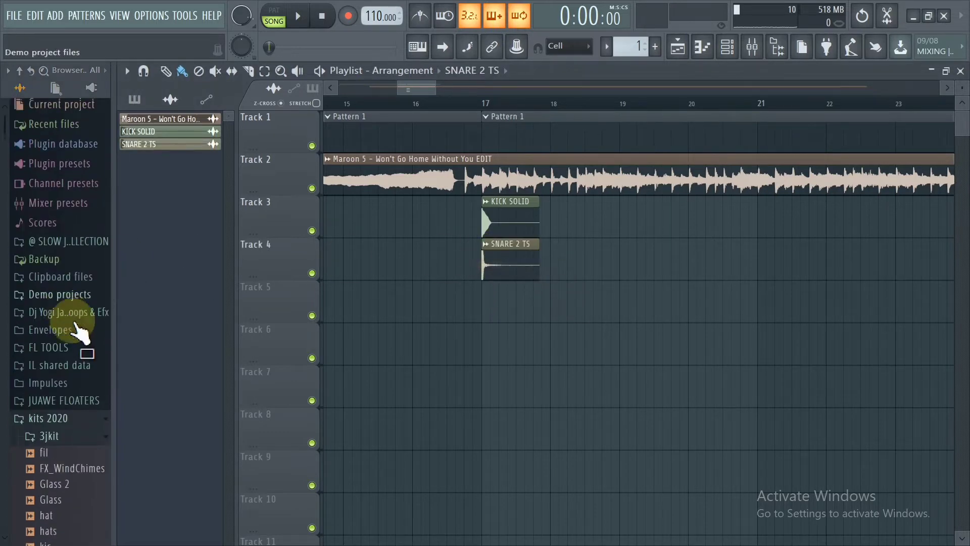
click(46, 244)
drag(62, 292, 486, 302)
Cut the KICK SOLID, SNARE 2 TS and HATS clips down to one beat each, starting at bar 17.
drag(519, 109, 457, 114)
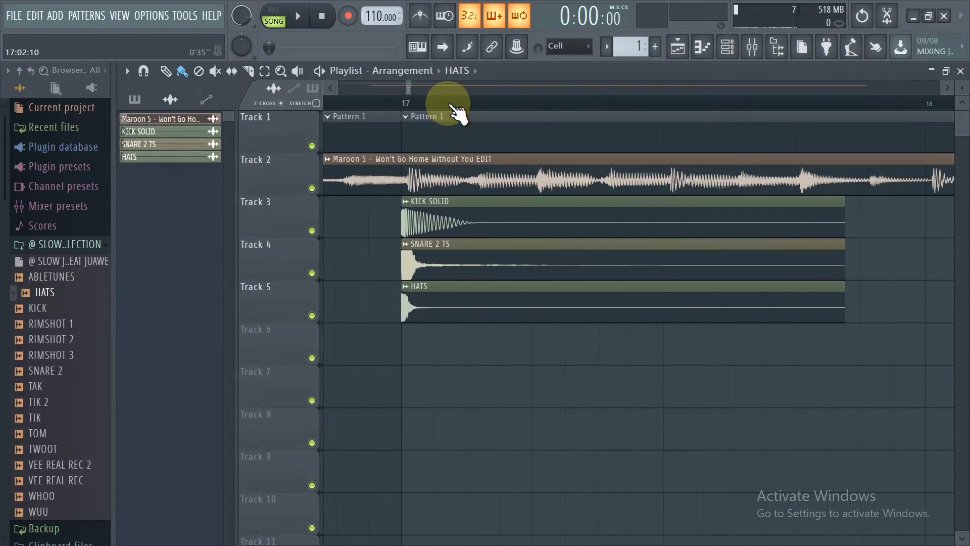
click(263, 72)
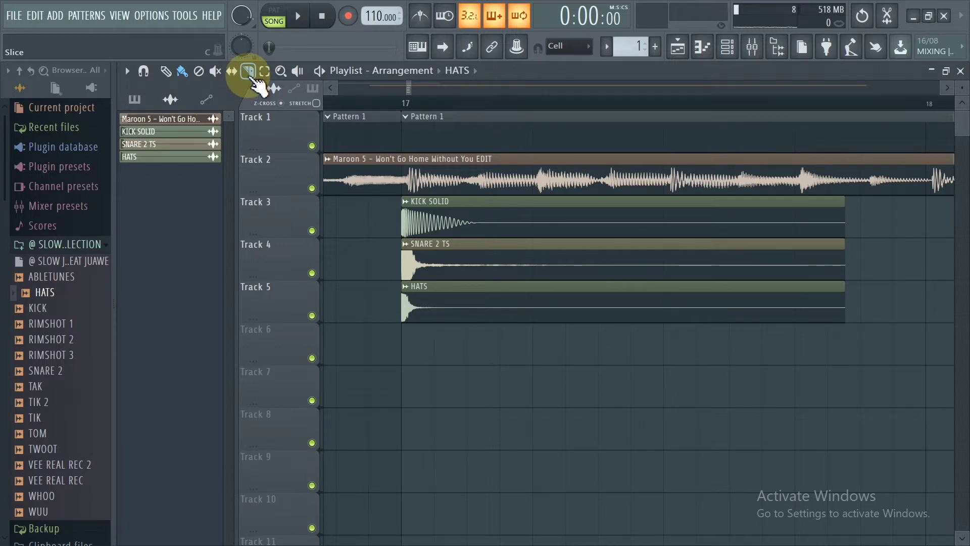
drag(534, 209, 534, 361)
click(181, 71)
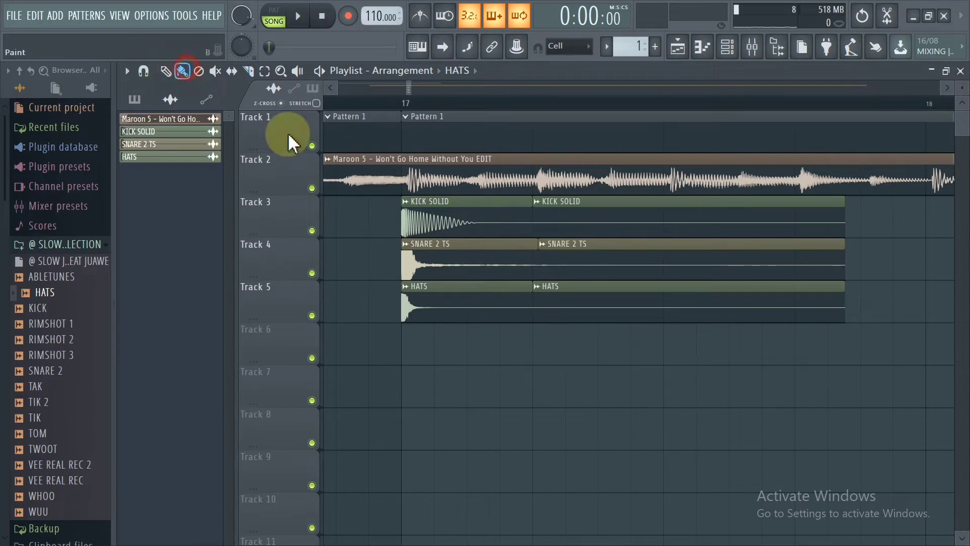
right_click(616, 212)
scroll(541, 122, right, 2)
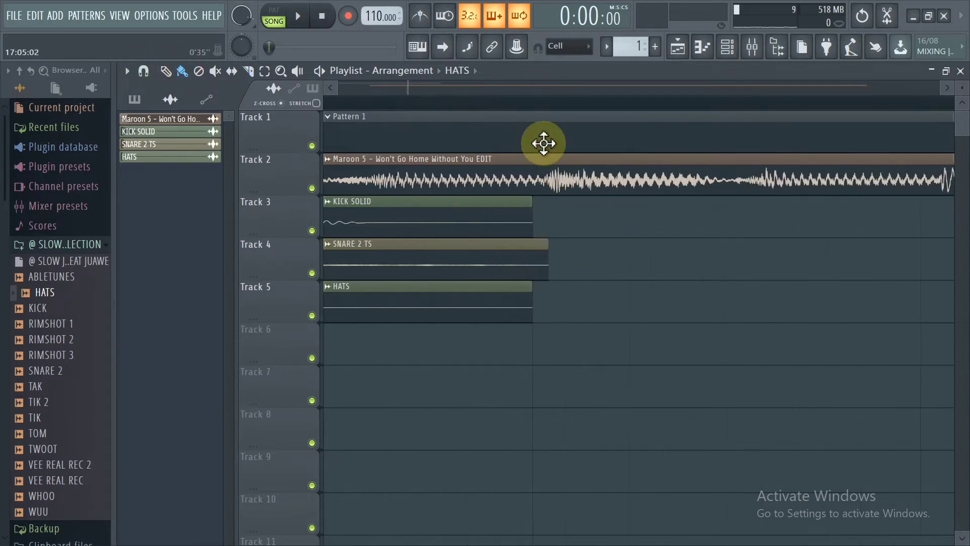
drag(546, 250, 525, 261)
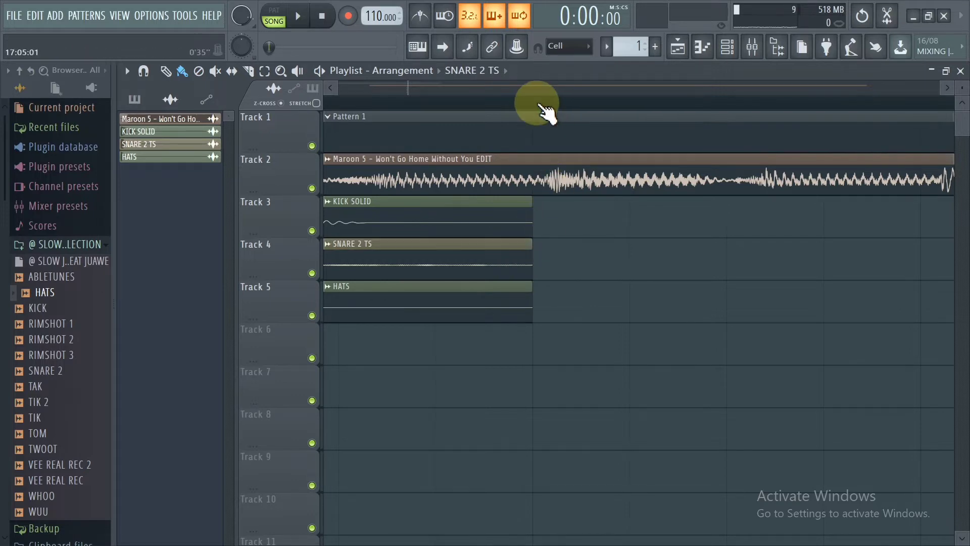
Lengthen the SNARE 2 TS clip to two beats and move it to beat 2 of bar 17.
scroll(541, 118, down, 3)
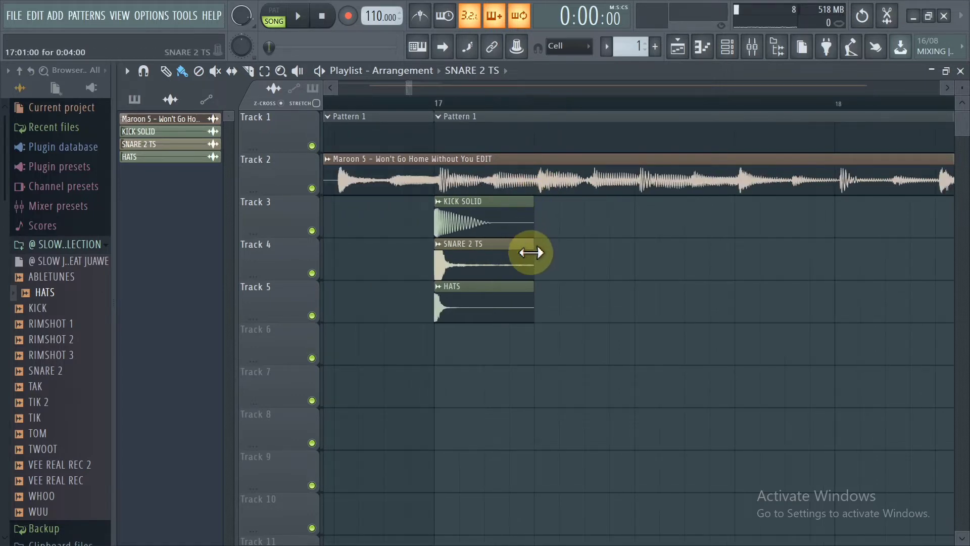
drag(548, 253, 641, 266)
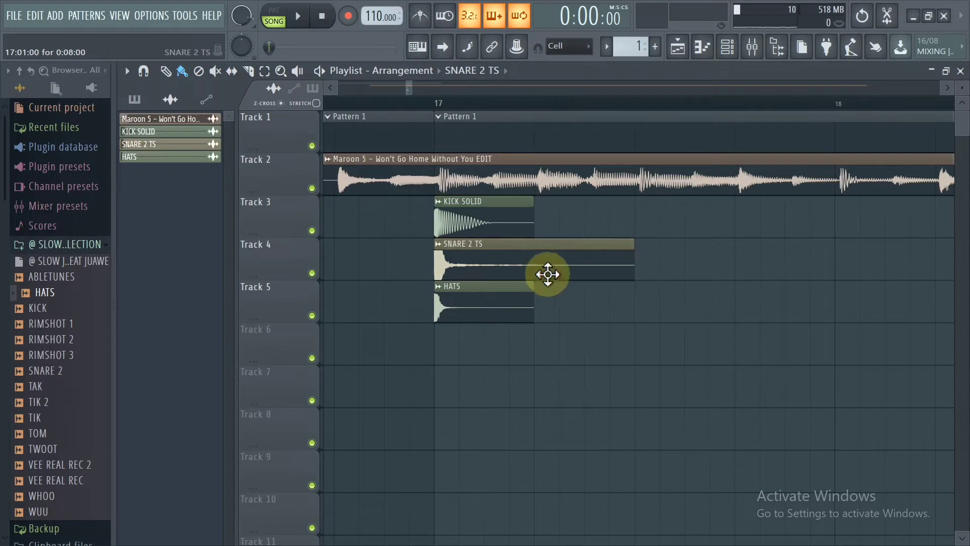
click(484, 259)
drag(480, 260, 574, 266)
Build the beat with kicks on beat 3 and bar 18, a second snare on beat 4, and off-beat hats ending in two one-step hits.
drag(489, 284, 534, 293)
mouse_move(597, 217)
mouse_down()
mouse_move(632, 210)
mouse_move(665, 225)
mouse_move(665, 245)
mouse_up()
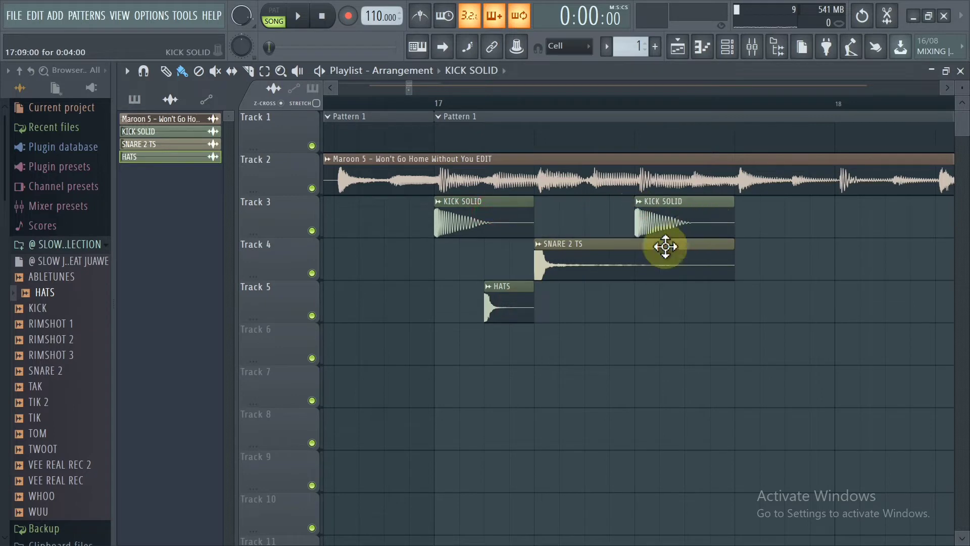
drag(509, 305, 602, 307)
drag(671, 221, 886, 228)
mouse_move(622, 311)
mouse_down()
mouse_move(819, 311)
mouse_move(801, 314)
mouse_up()
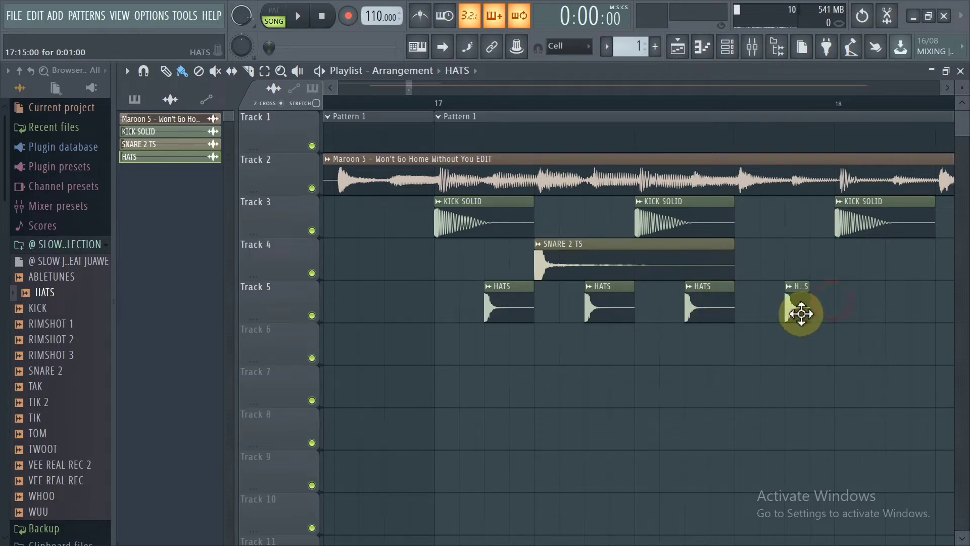
click(831, 309)
click(628, 256)
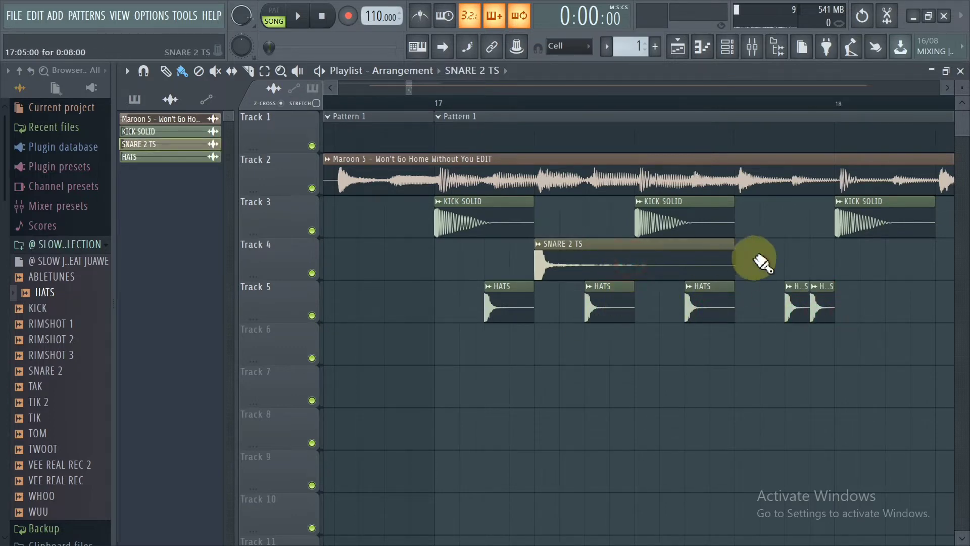
click(752, 261)
Play the drum clips with the song from shortly before bar 17, stop around bar 18, and place the playhead at bar 17.
click(373, 101)
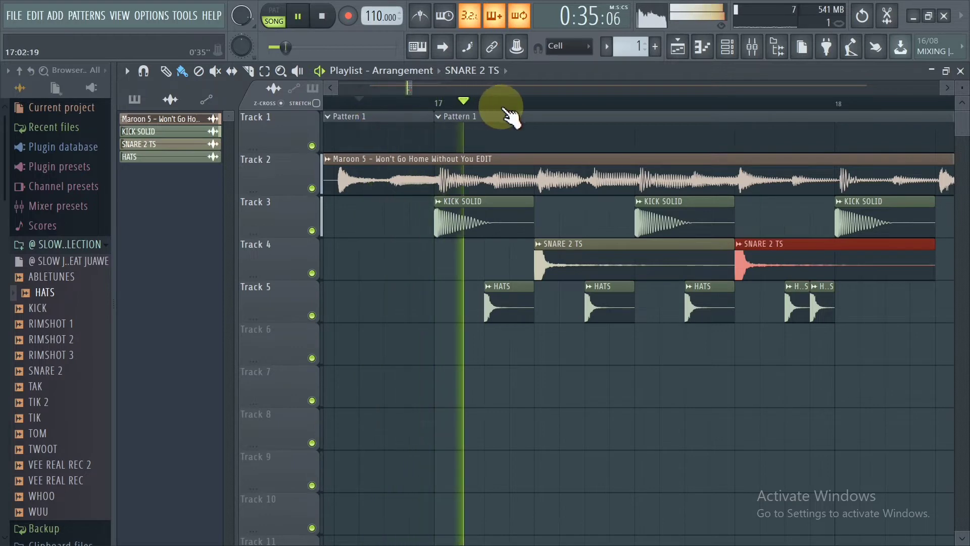
scroll(515, 116, down, 2)
scroll(515, 116, down, 3)
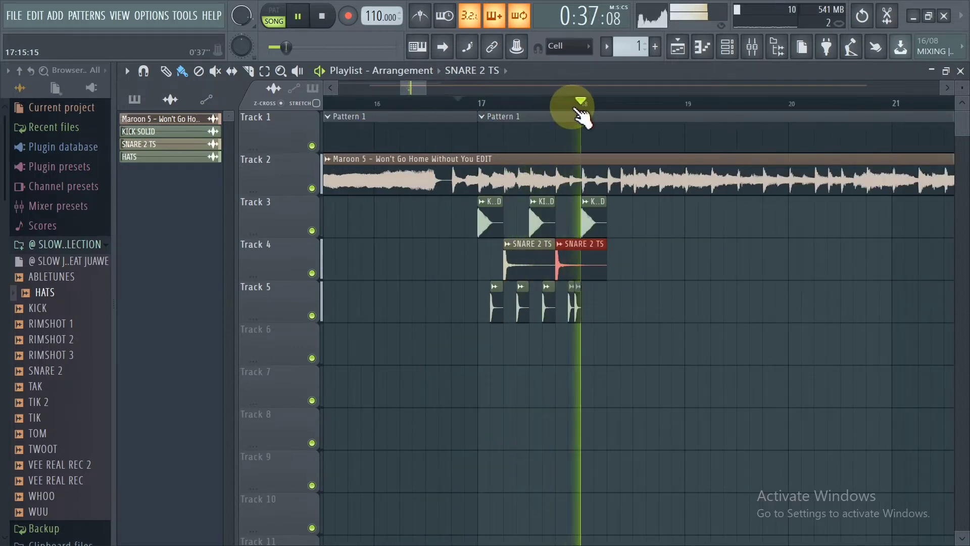
key(space)
click(485, 100)
Duplicate the drum clips of bar 17 on tracks 3 to 5 one bar further, so the beat repeats in bar 18.
scroll(490, 101, up, 3)
scroll(492, 101, down, 3)
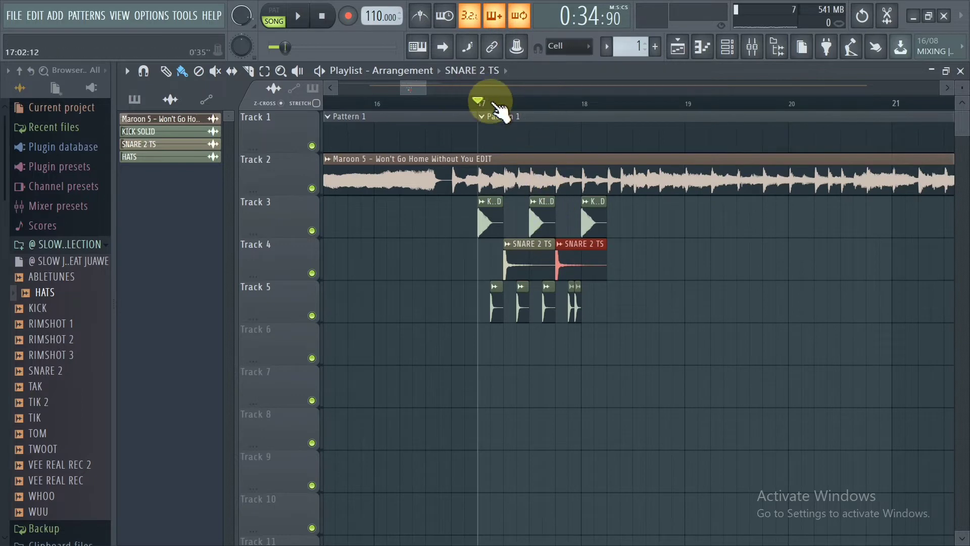
scroll(492, 104, down, 3)
scroll(556, 101, up, 2)
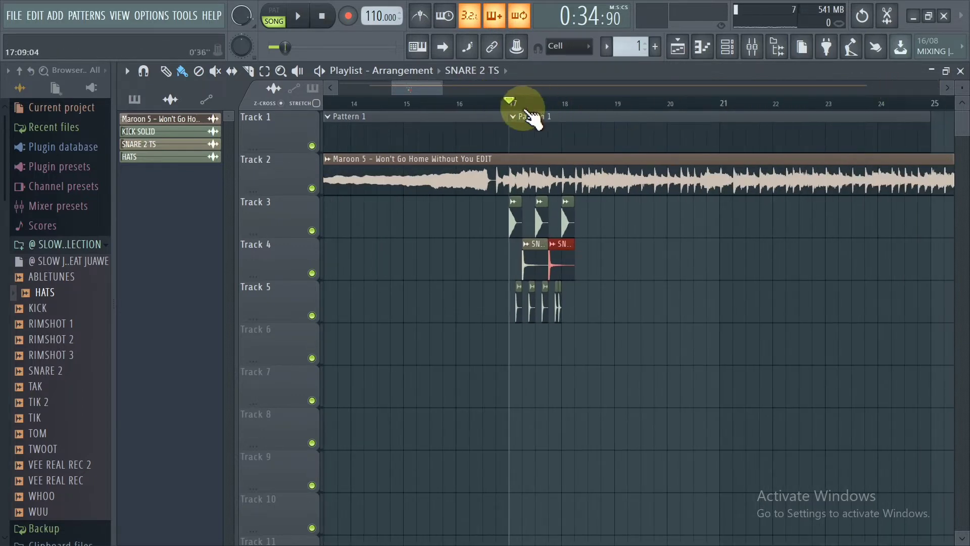
scroll(558, 108, down, 1)
scroll(561, 117, up, 2)
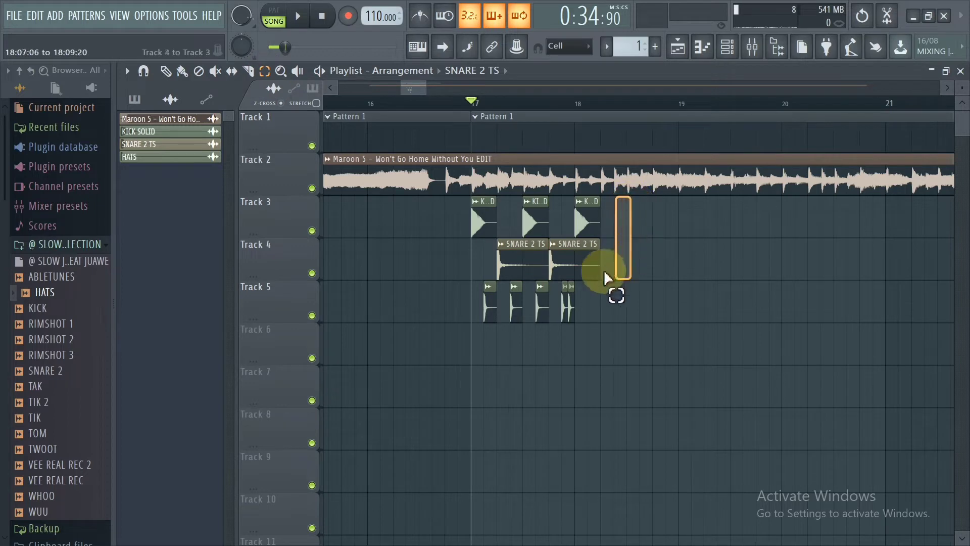
drag(605, 271, 399, 389)
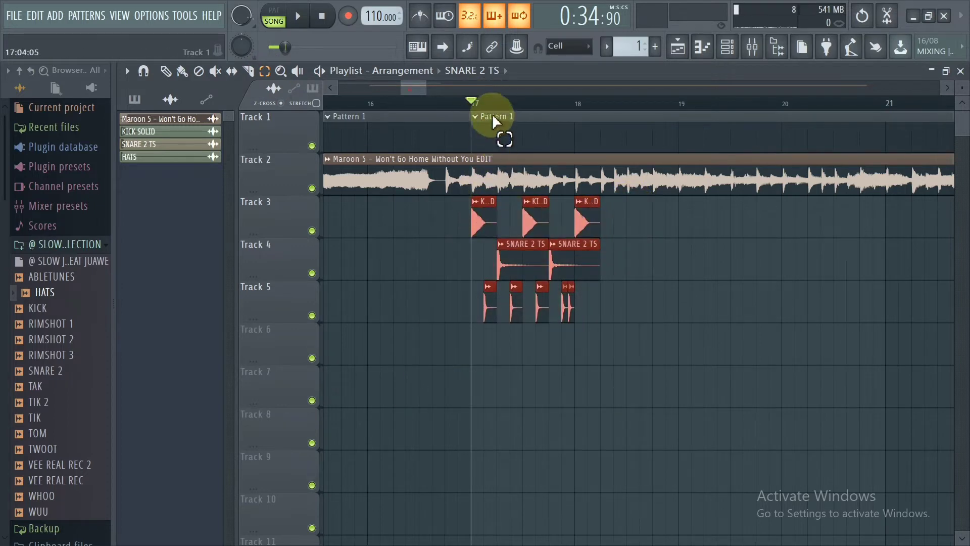
click(182, 74)
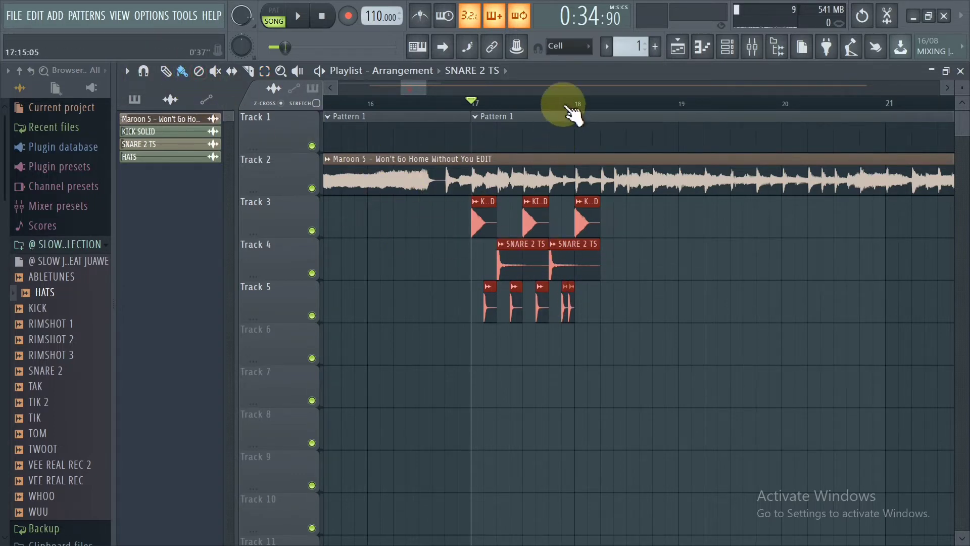
scroll(571, 112, up, 2)
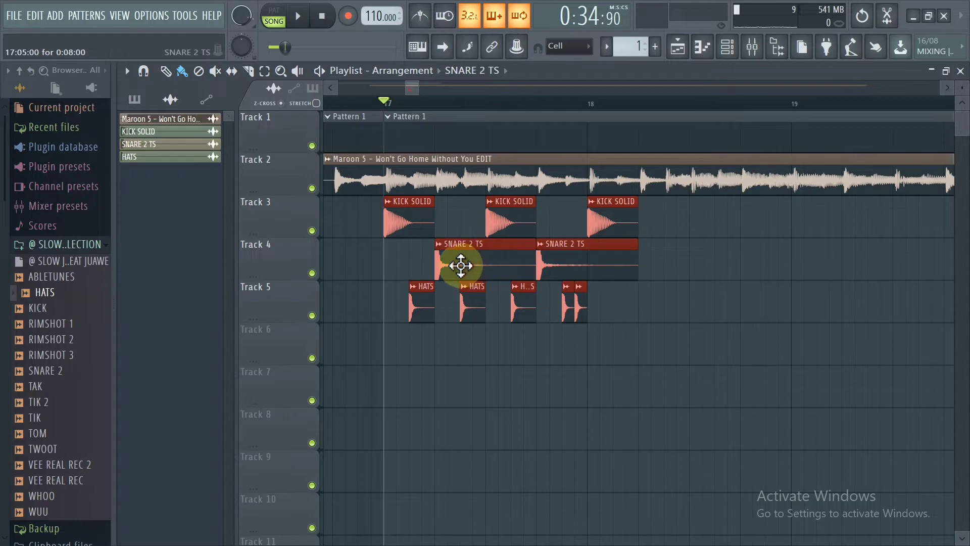
drag(460, 265, 669, 268)
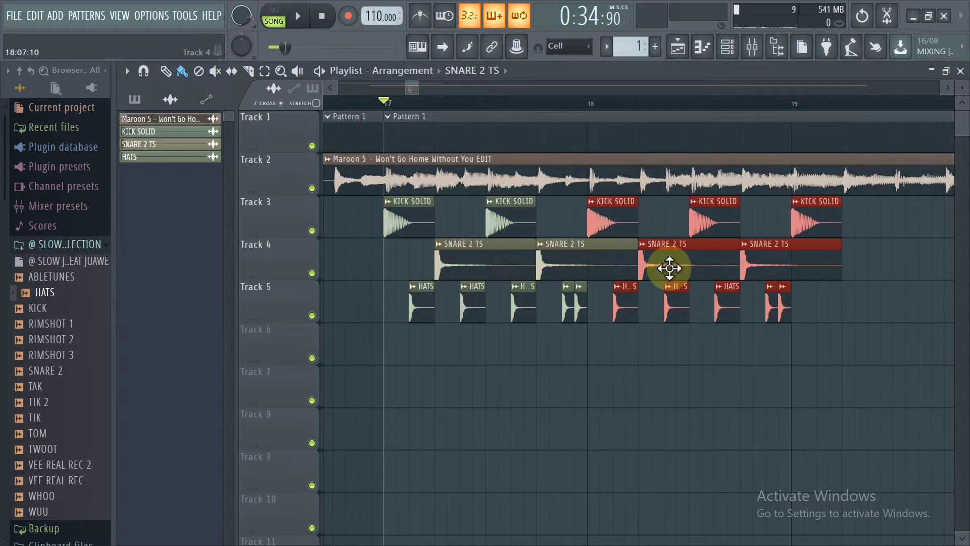
ctrl+click(609, 210)
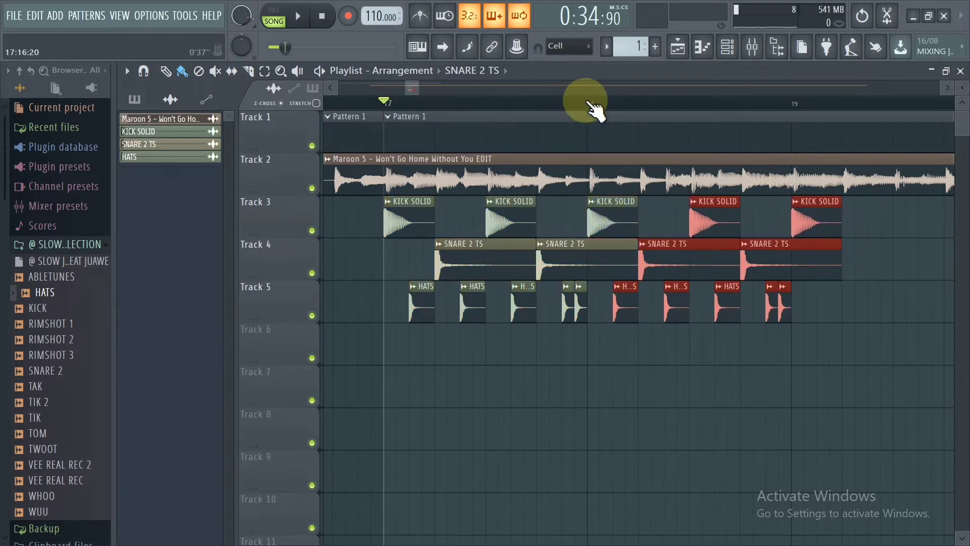
Add a half-beat KICK SOLID hit just before beat 3 of bar 18 and delete the HATS clip at that spot.
scroll(595, 112, up, 5)
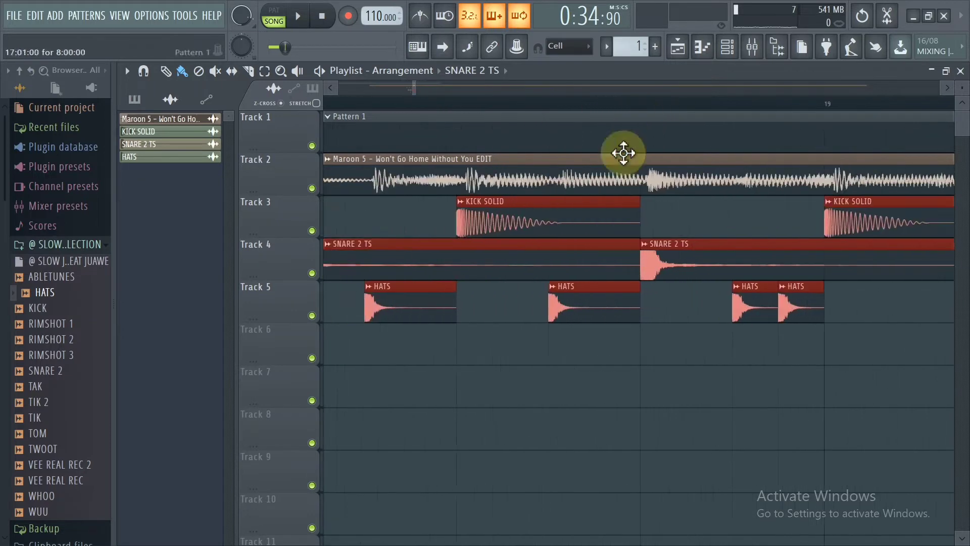
click(353, 357)
right_click(508, 357)
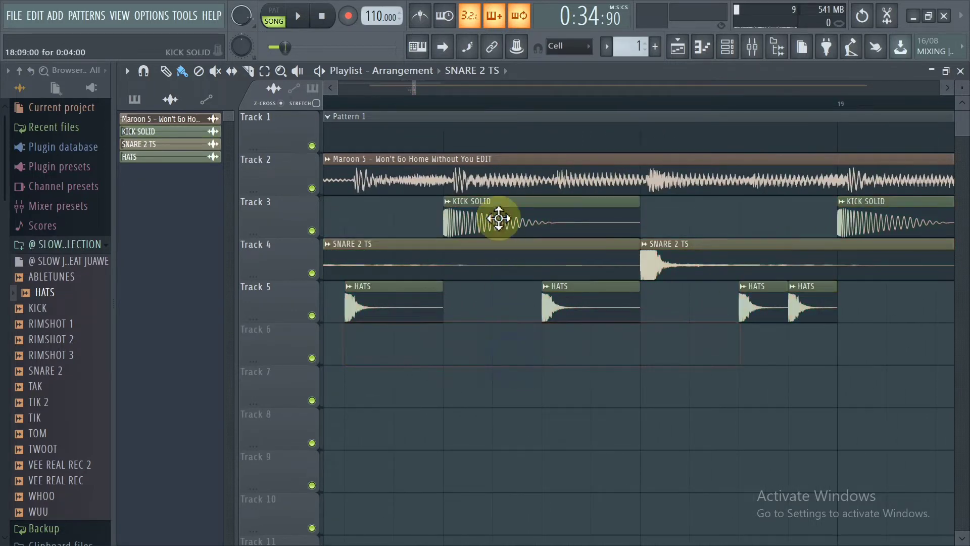
click(498, 218)
click(377, 359)
drag(536, 349, 439, 204)
right_click(426, 304)
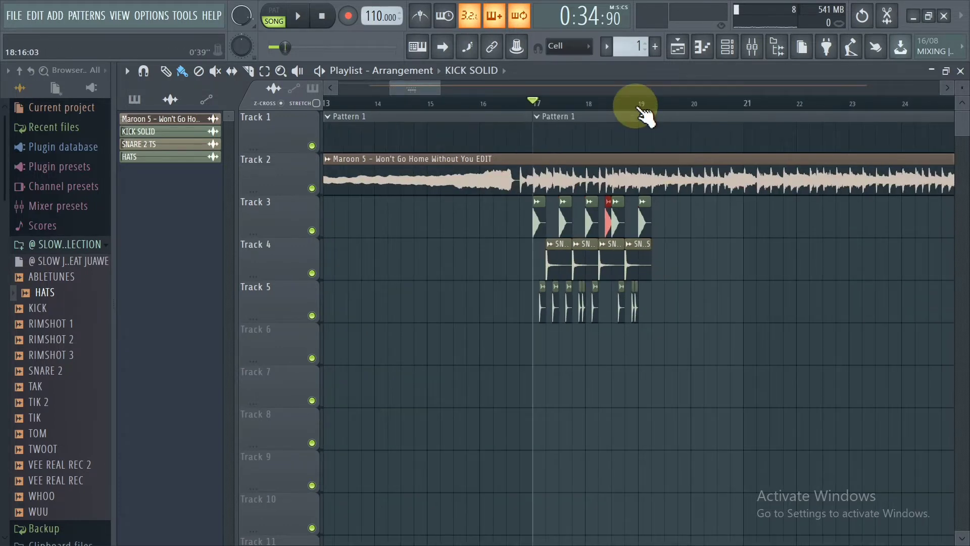
Duplicate all the kick, snare and hat clips of bars 17 and 18 into bars 19 and 20.
scroll(639, 109, up, 3)
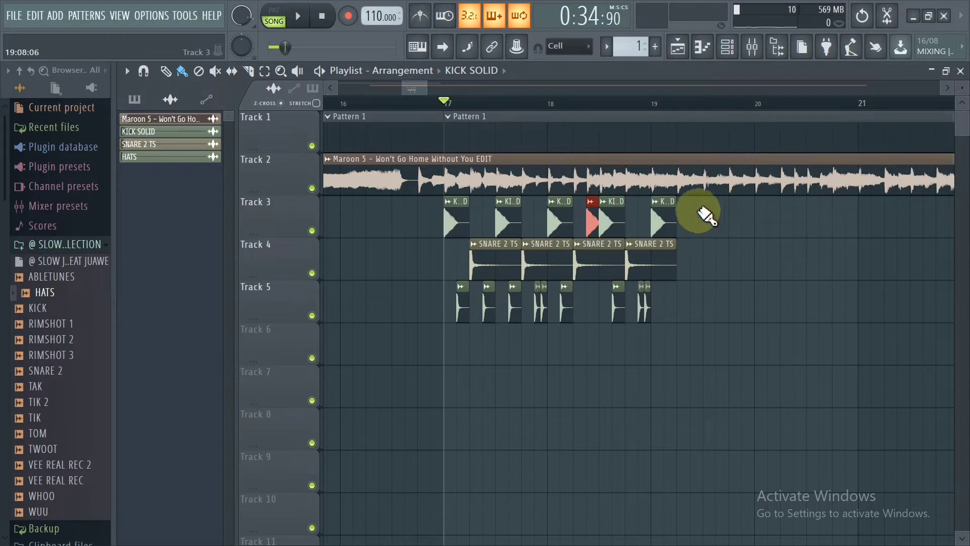
drag(681, 247, 424, 342)
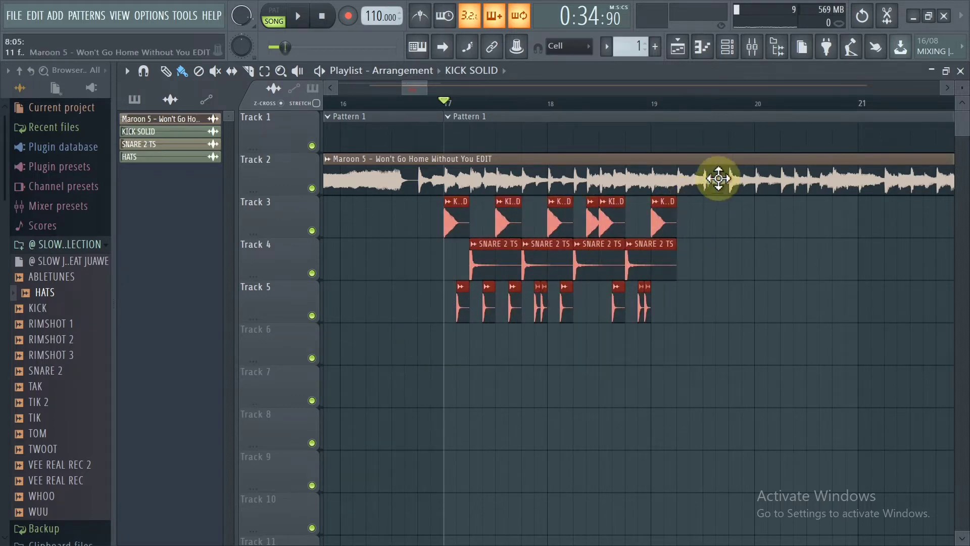
scroll(689, 101, up, 6)
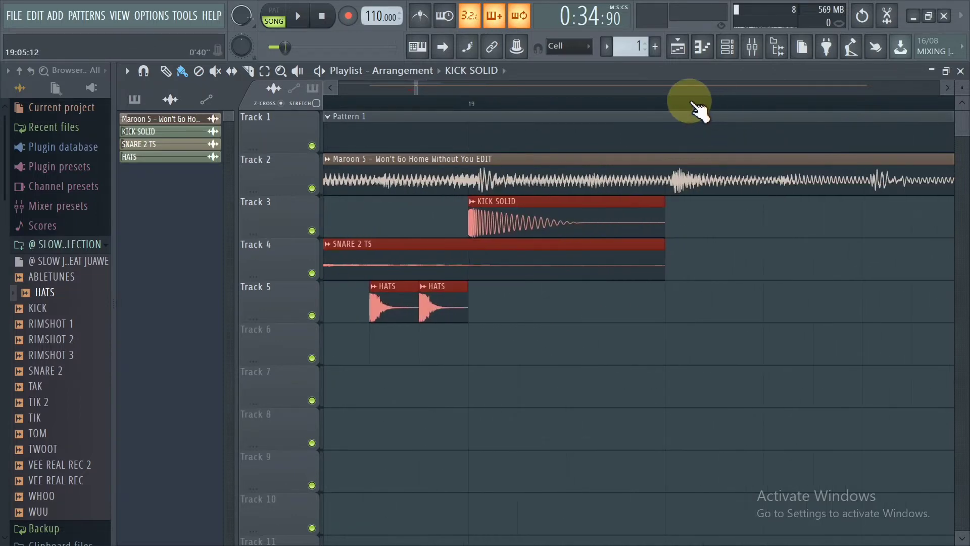
ctrl+click(556, 223)
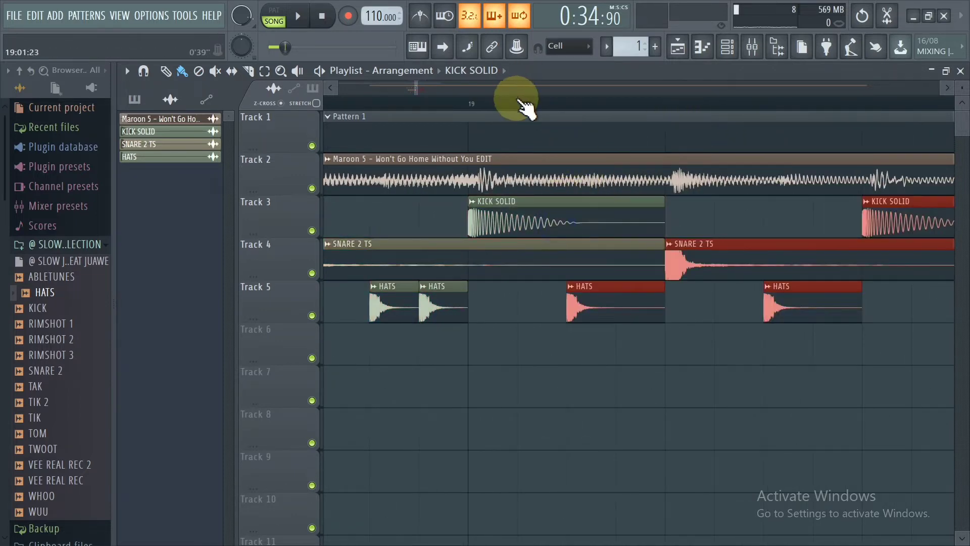
Select the timeline range from bar 17 to bar 21 around the duplicated beat.
scroll(526, 108, down, 6)
scroll(732, 113, up, 4)
scroll(685, 112, down, 2)
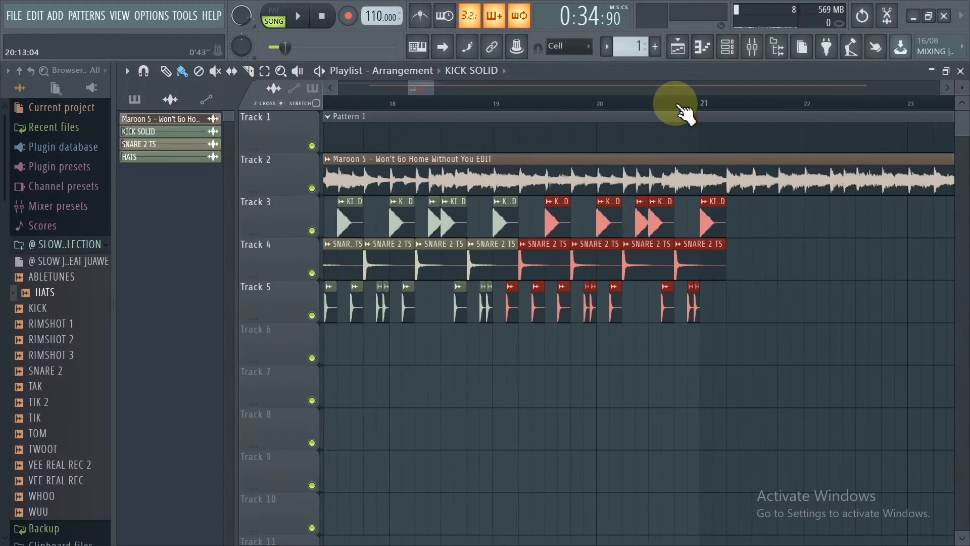
scroll(684, 112, down, 4)
drag(590, 104, 687, 108)
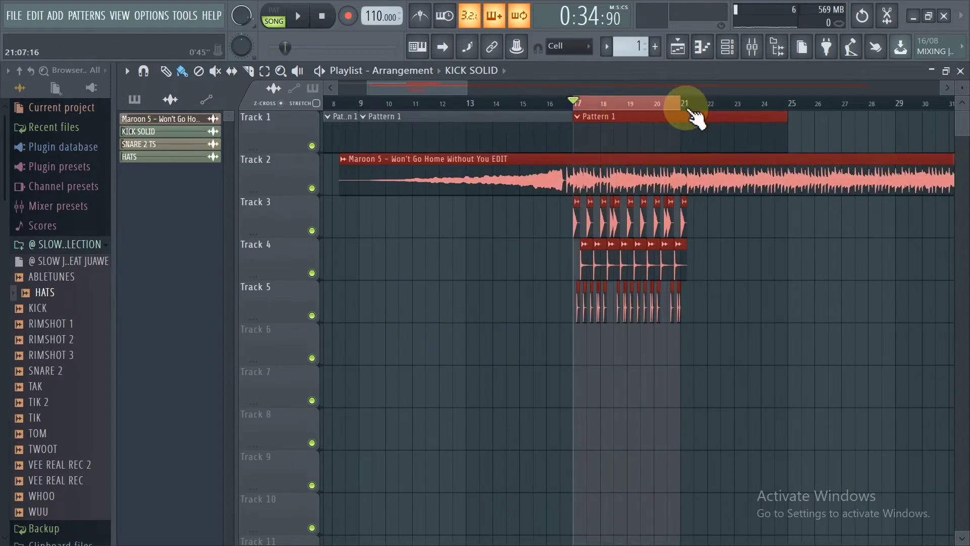
Add a second SNARE 2 TS hit half a beat after beat 4 of bar 20, delete the hat there and clear the time selection.
scroll(688, 110, up, 2)
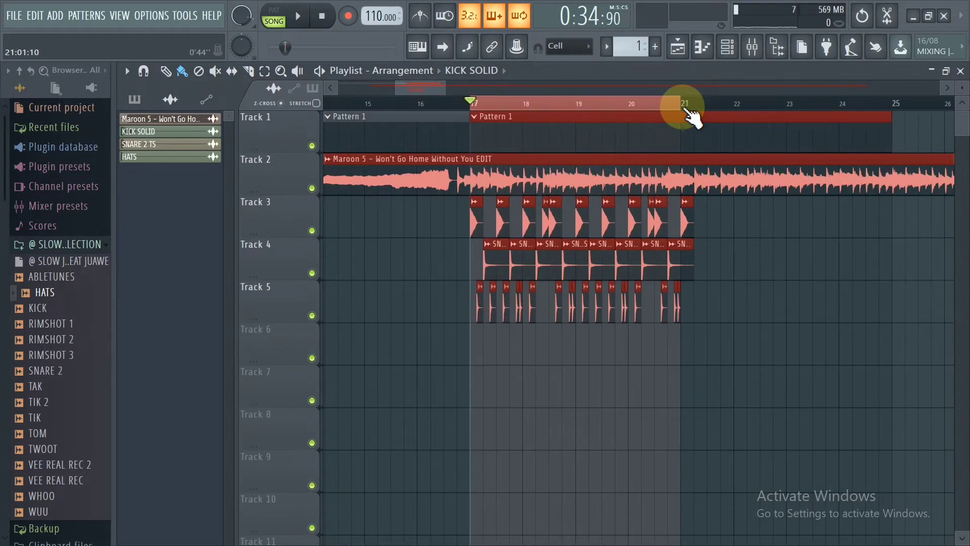
scroll(688, 109, up, 2)
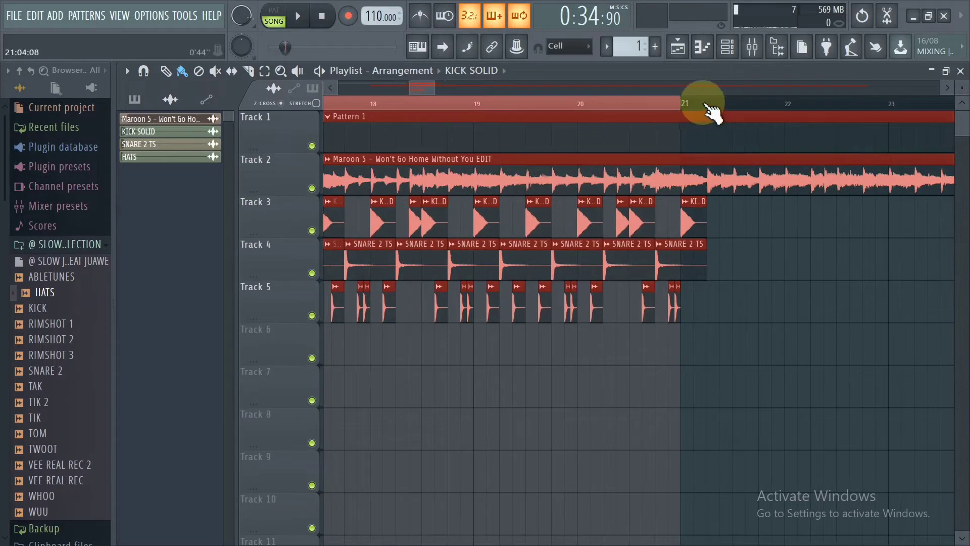
click(605, 339)
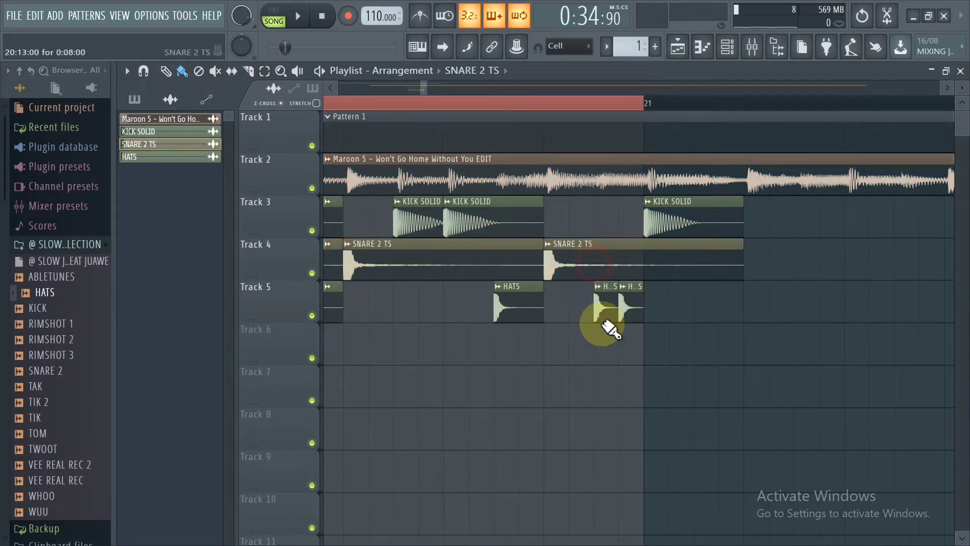
click(606, 333)
drag(793, 347, 747, 313)
drag(741, 256, 593, 297)
drag(635, 338, 688, 262)
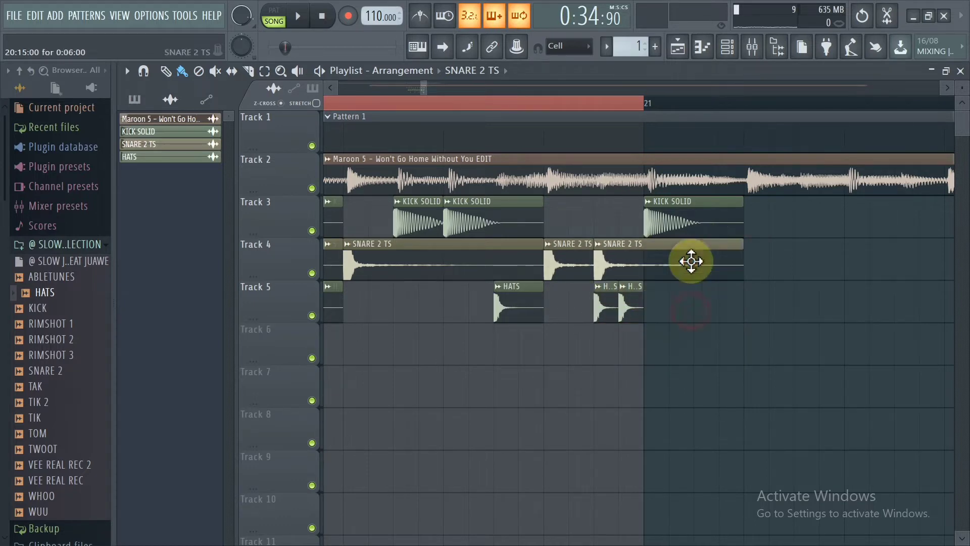
click(722, 104)
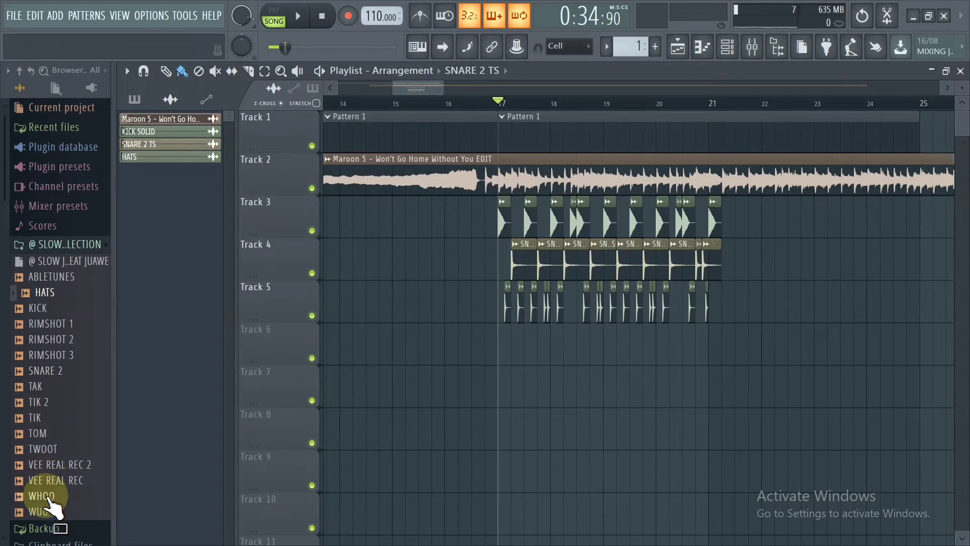
Place the WHOO sample on track 6 and the TAK sample on track 7, both at beat 4 of bar 18.
drag(43, 496, 604, 348)
drag(37, 386, 617, 397)
scroll(635, 102, up, 5)
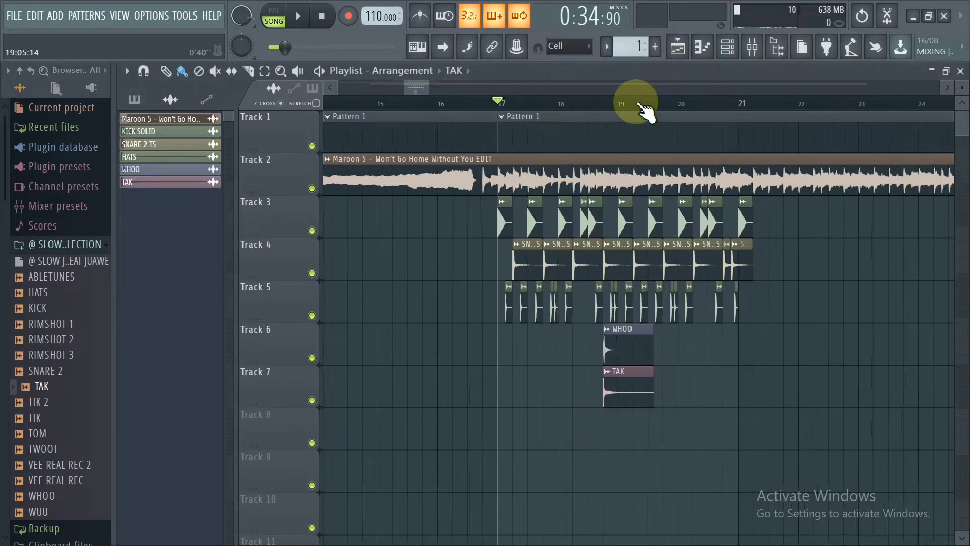
Slice the WHOO and TAK clips at bar 19 and delete the parts after the cut.
click(247, 71)
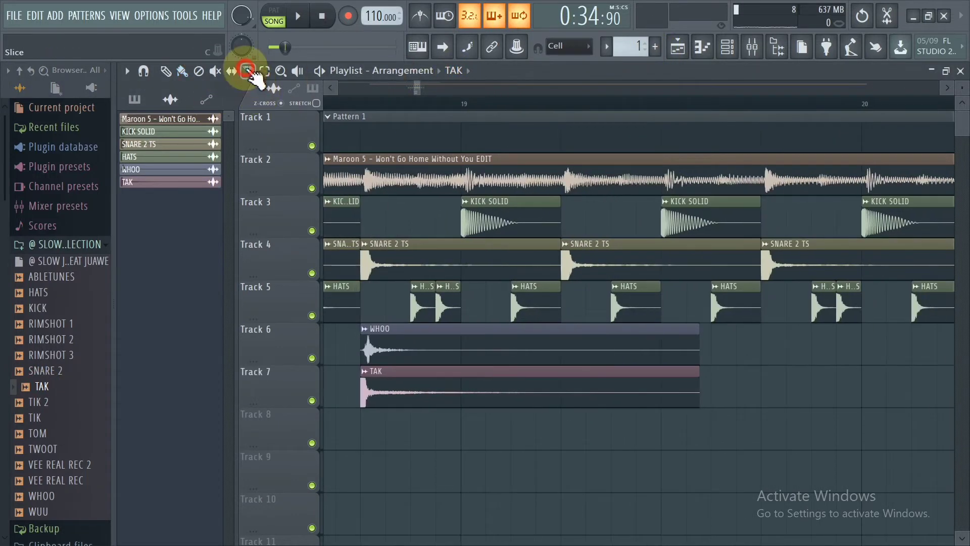
drag(464, 327, 485, 477)
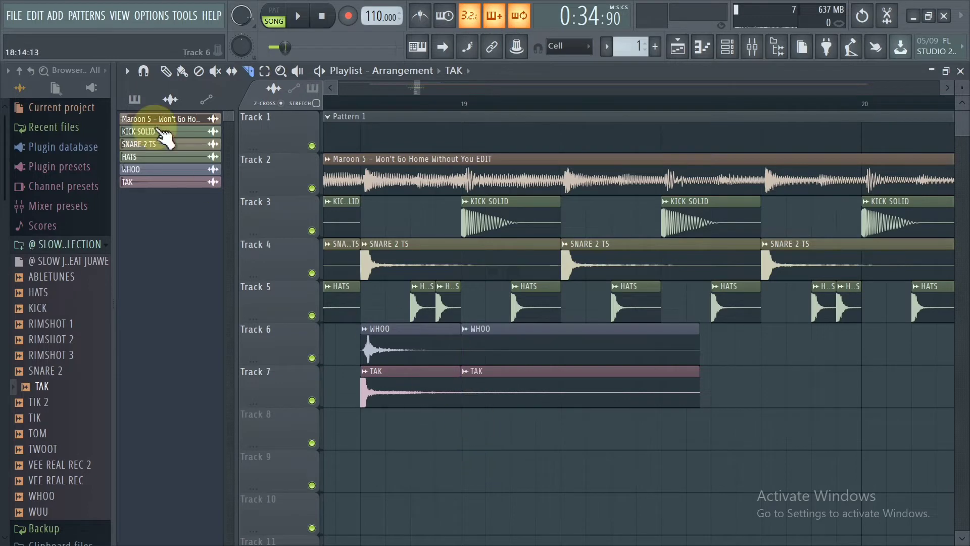
right_click(524, 347)
Shift the TAK clip half a beat later, lengthen it to two and a half beats, and delete the hat above its start.
scroll(468, 106, up, 4)
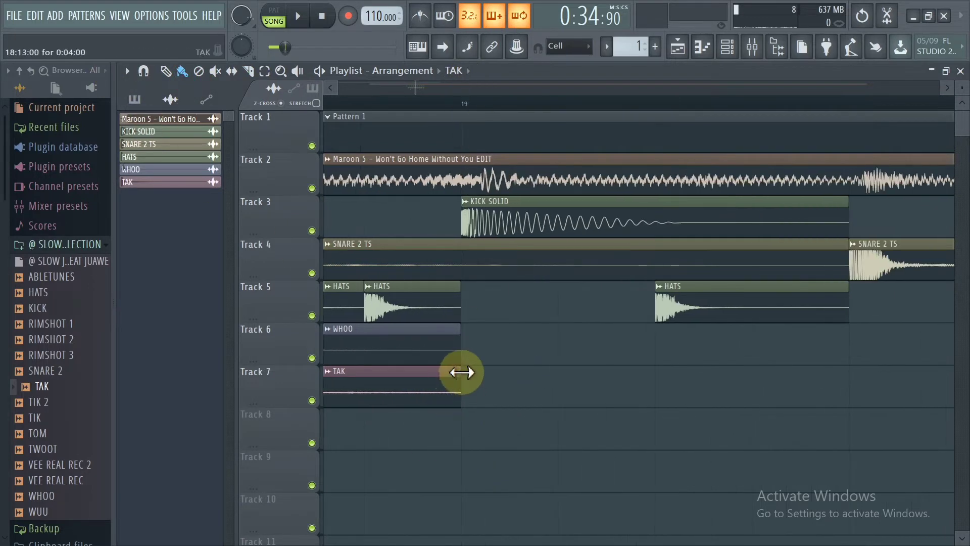
scroll(557, 104, down, 4)
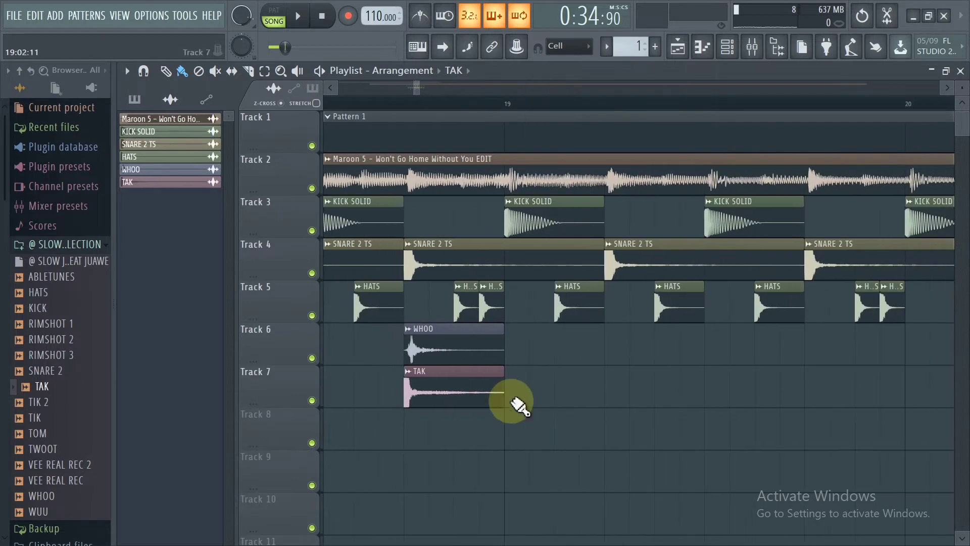
drag(463, 376, 715, 400)
right_click(465, 309)
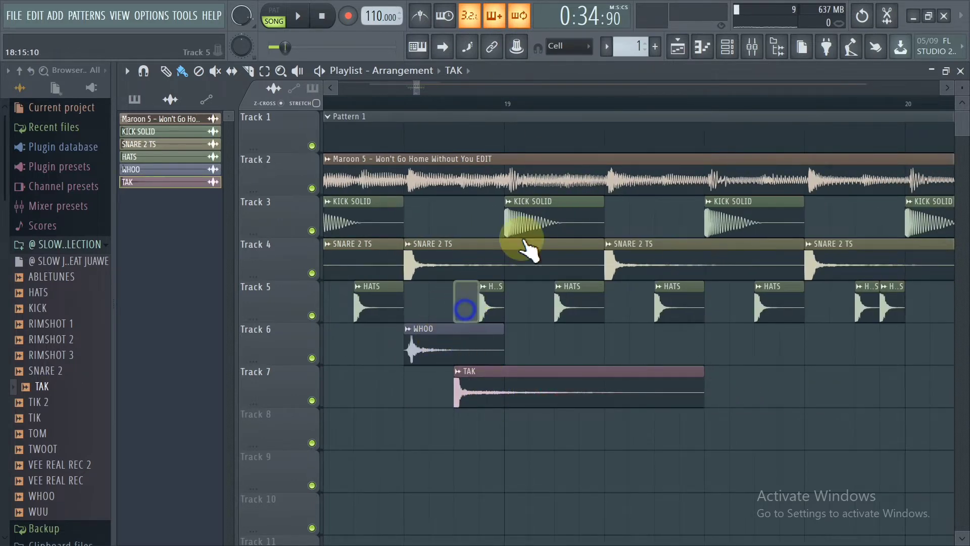
Play the song with the beat from bar 17 to hear the WHOO and TAK hits, then stop playback.
scroll(555, 106, down, 5)
key(space)
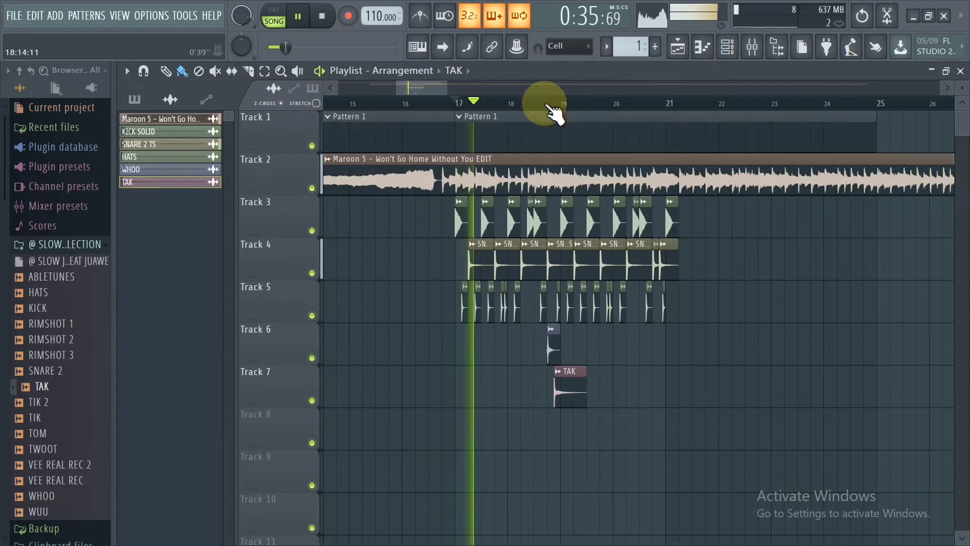
scroll(551, 107, up, 6)
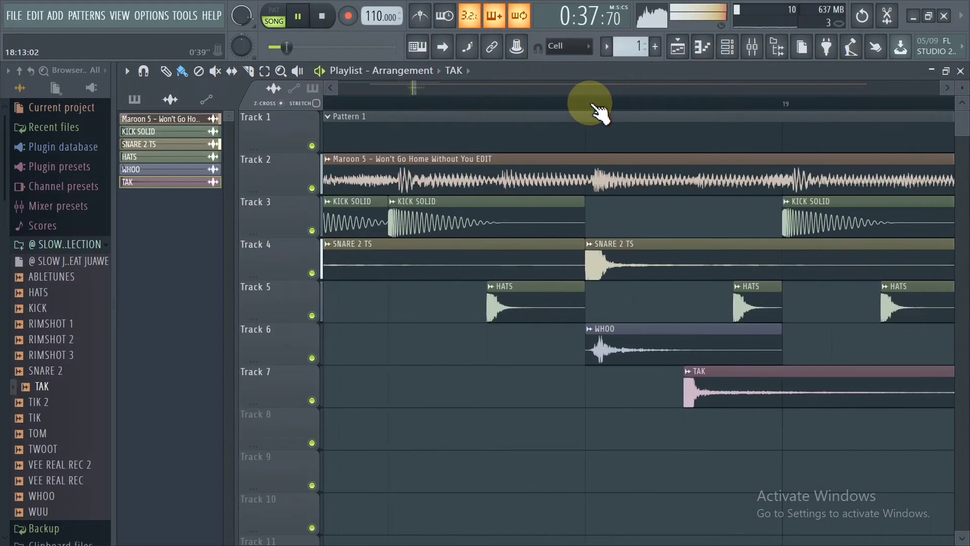
scroll(589, 104, down, 5)
scroll(631, 109, up, 4)
key(space)
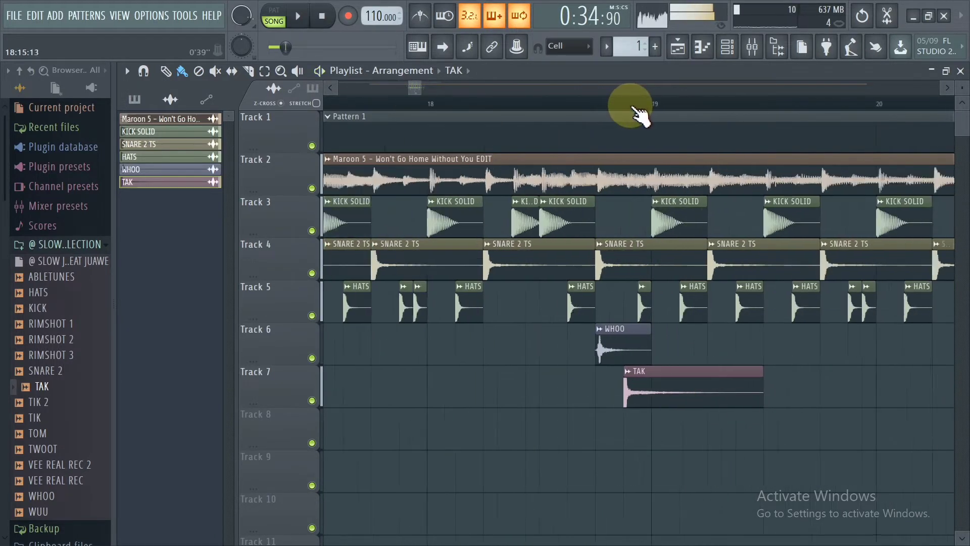
scroll(657, 111, down, 3)
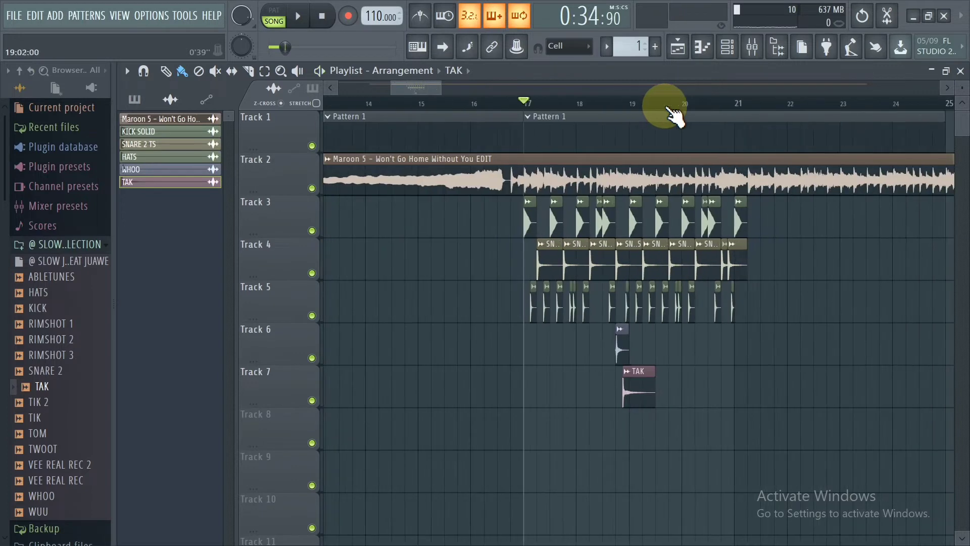
Open the mixer and show the Edison recorder loaded in slot 1 of the Master track.
click(753, 50)
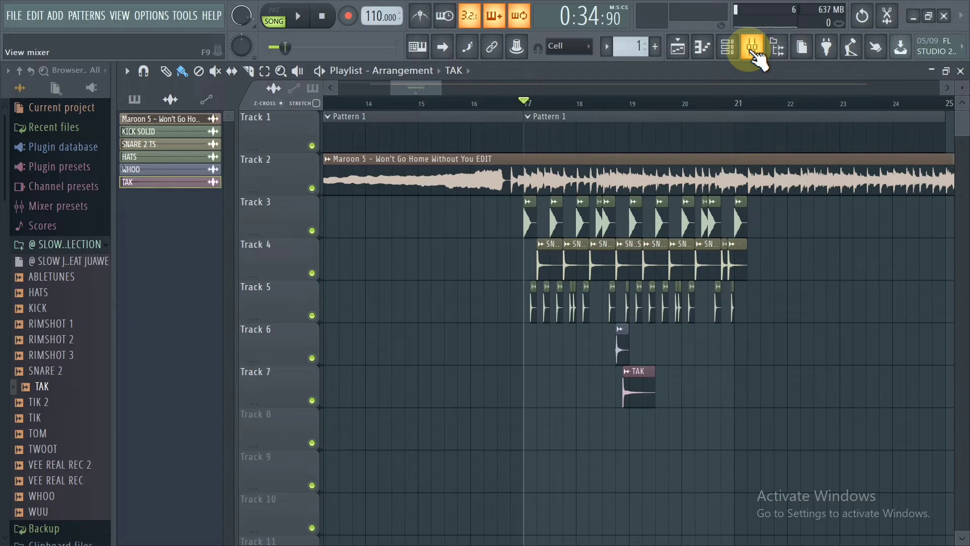
click(753, 48)
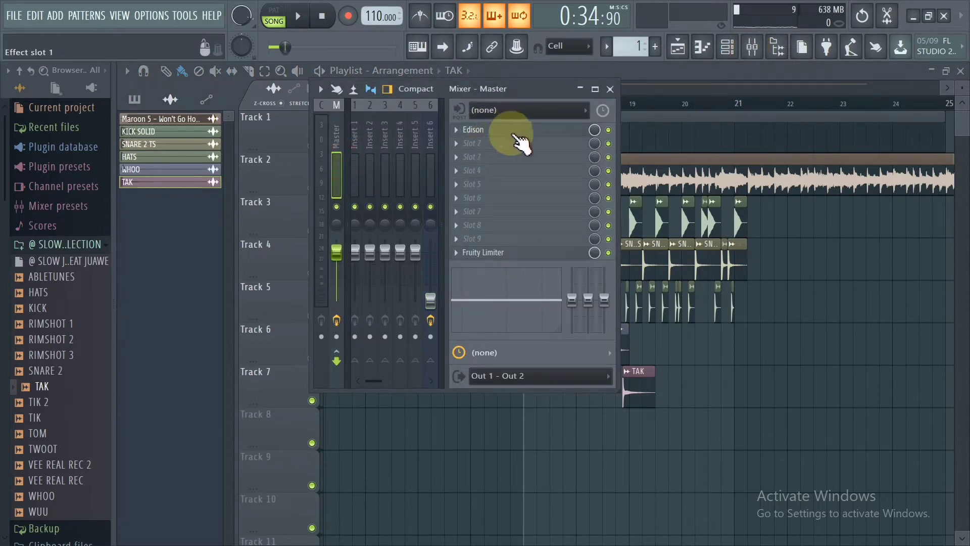
click(513, 132)
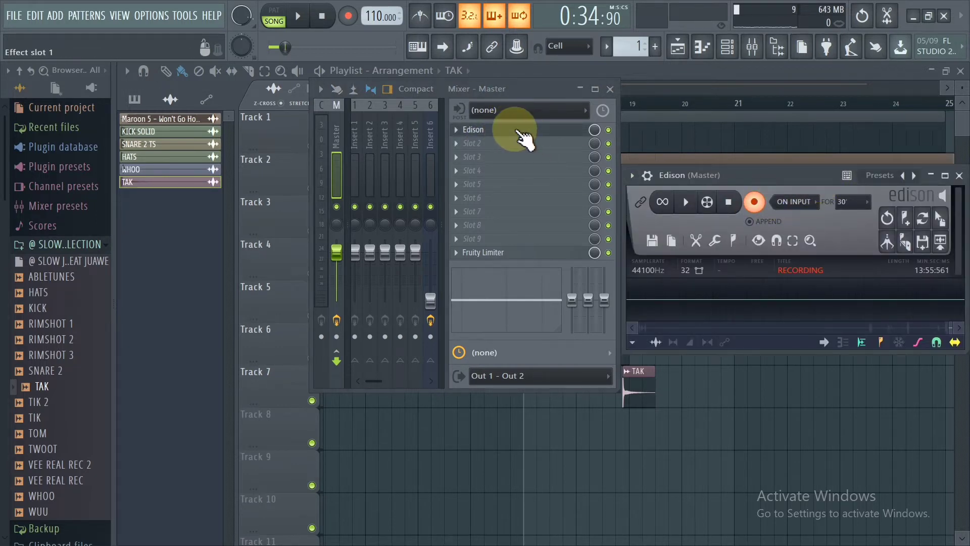
Show the Fruity Limiter on the Master track and load Fruity soft clipper into effect slot 2.
click(520, 133)
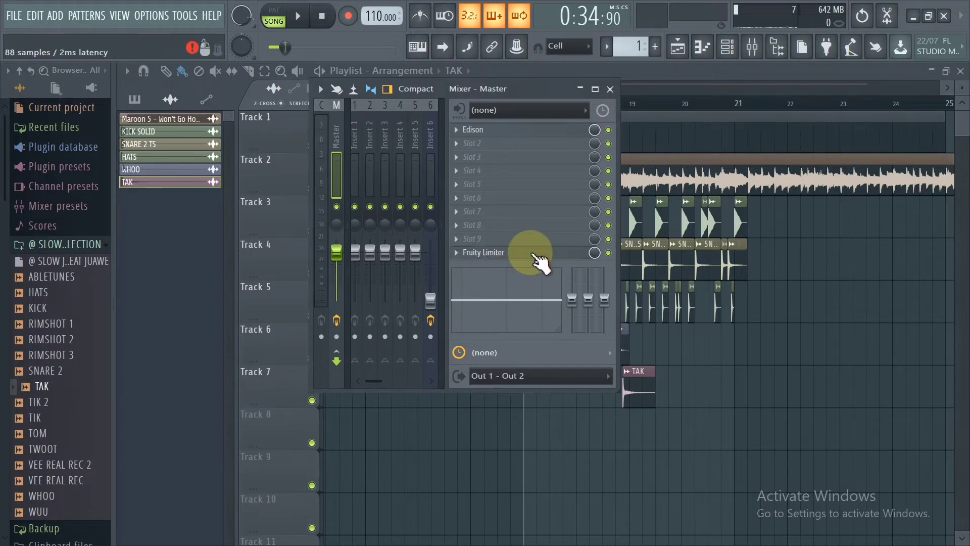
click(536, 254)
drag(645, 487, 562, 204)
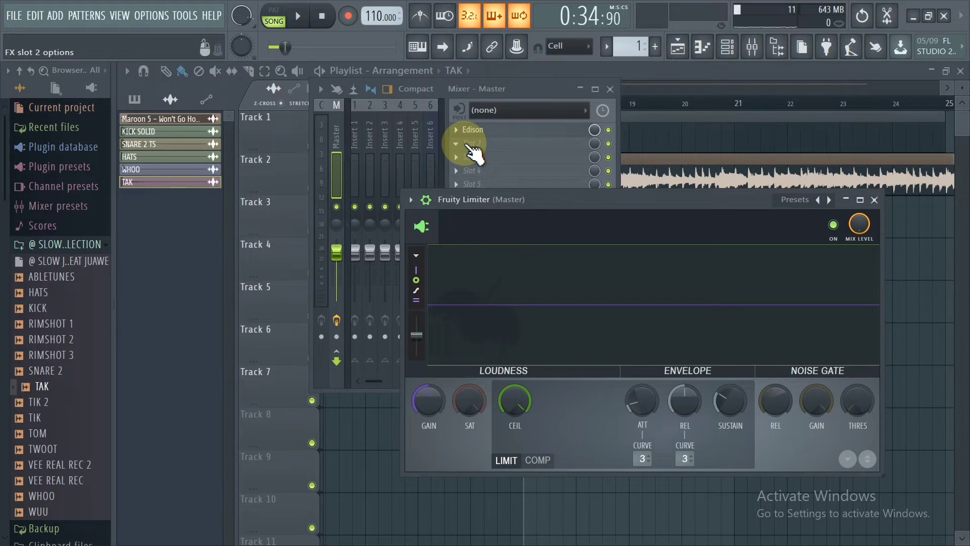
click(473, 145)
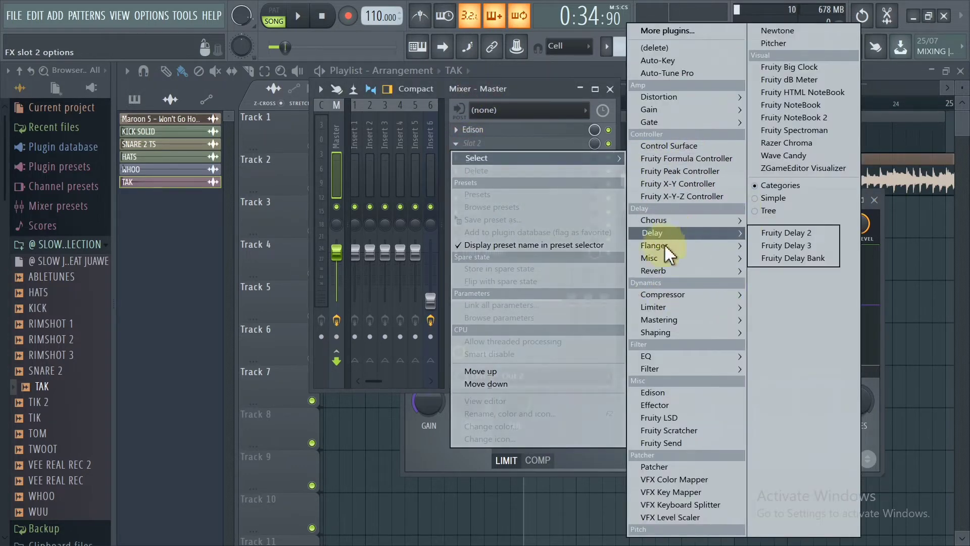
mouse_move(667, 307)
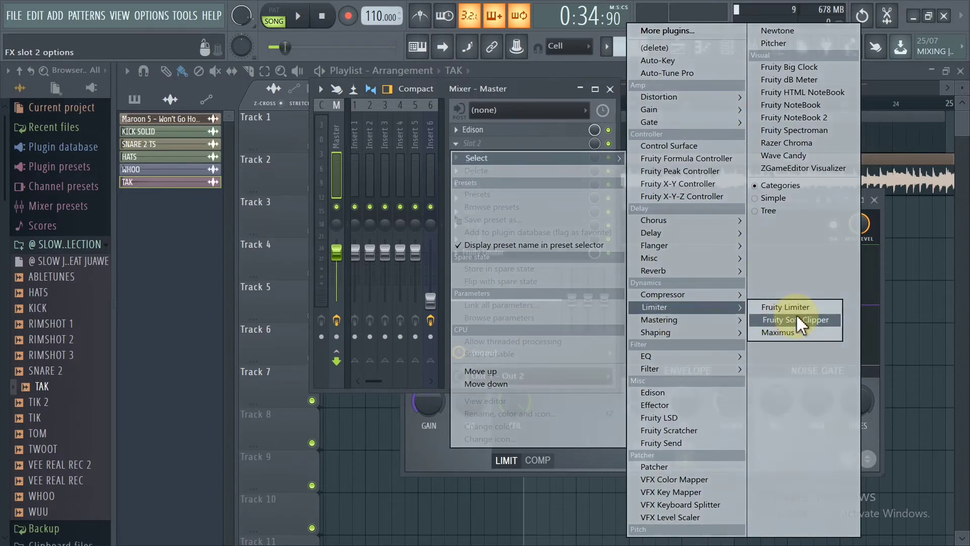
click(826, 321)
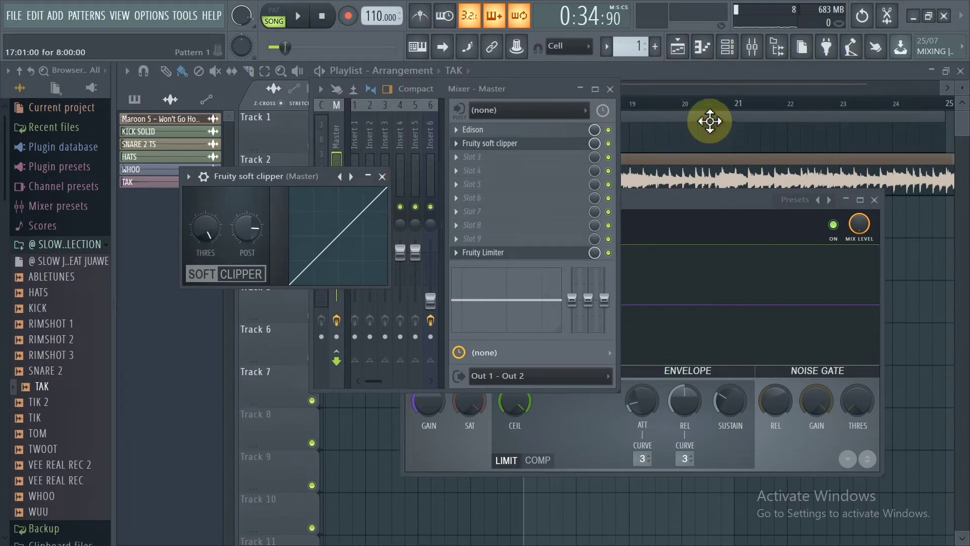
Play the song with the beat from just before bar 17, stop playback, and review the Master effect slots in the mixer.
click(684, 158)
click(502, 106)
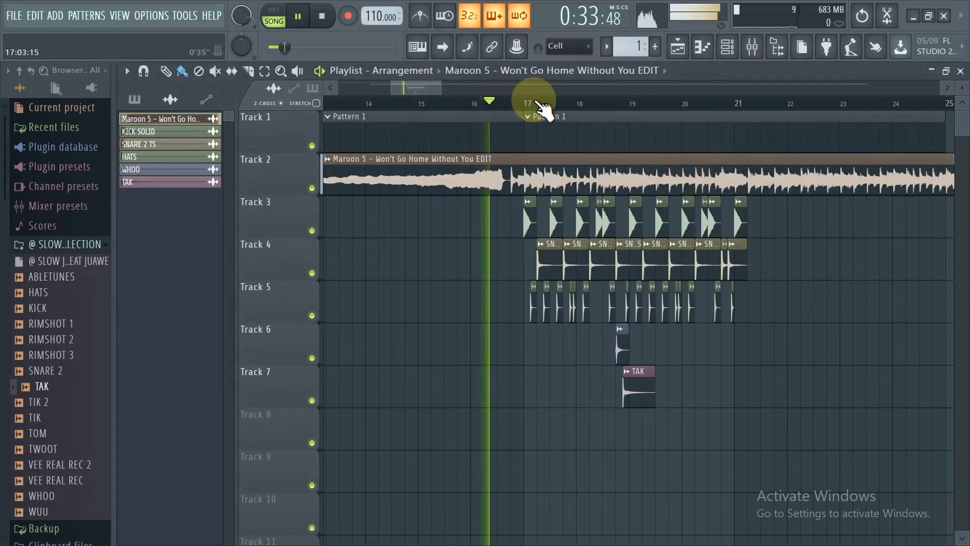
scroll(528, 104, up, 5)
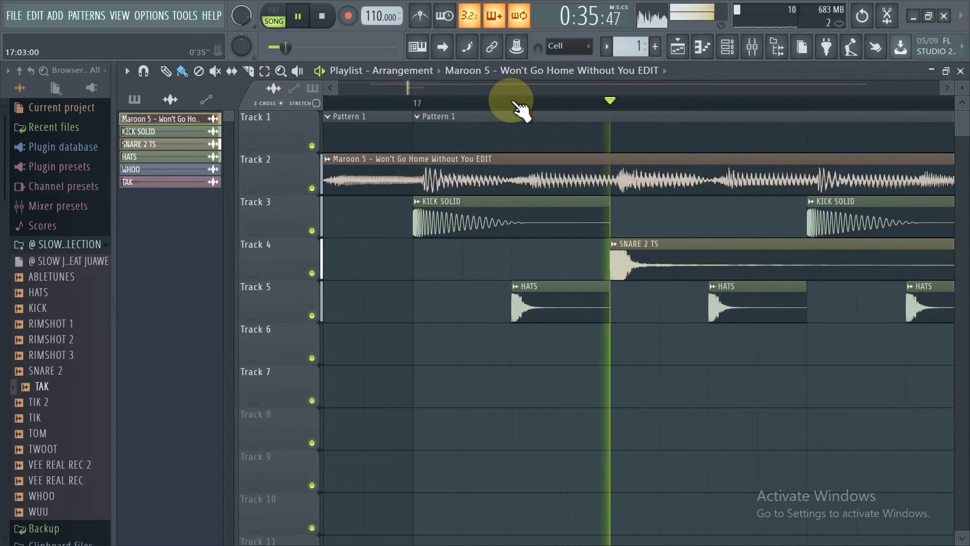
key(space)
scroll(520, 109, down, 2)
click(755, 48)
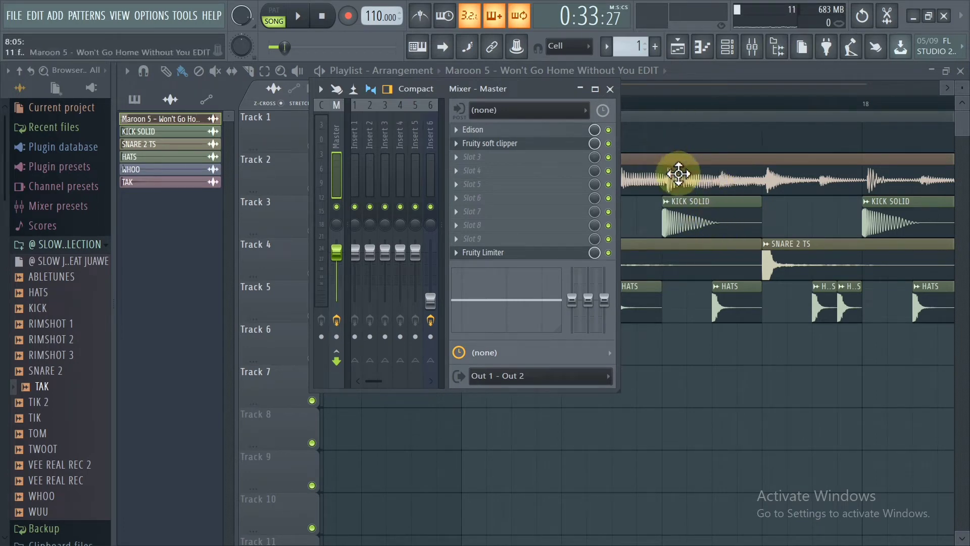
click(678, 174)
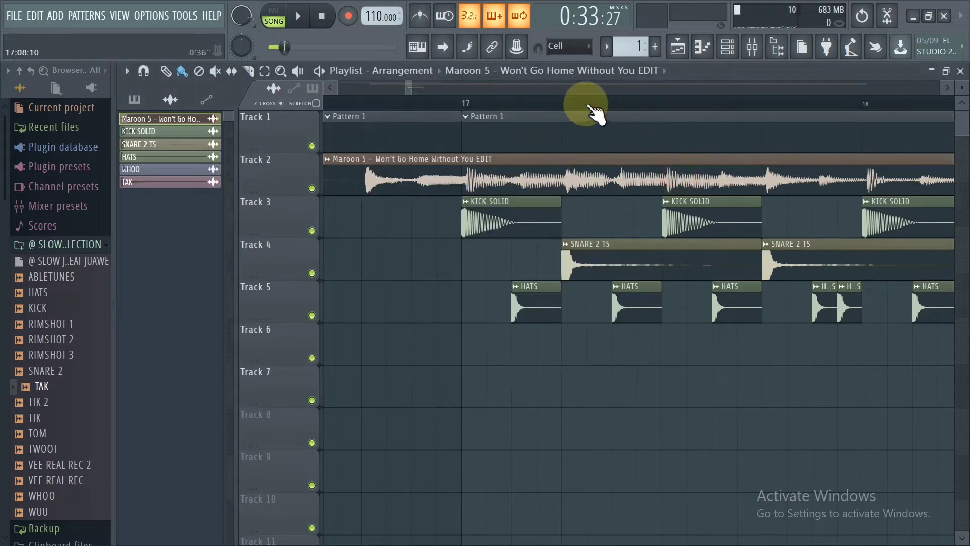
Duplicate the beat clips on Tracks 3 to 7 from bar 17 so that the copy starts at bar 21.
scroll(489, 108, down, 3)
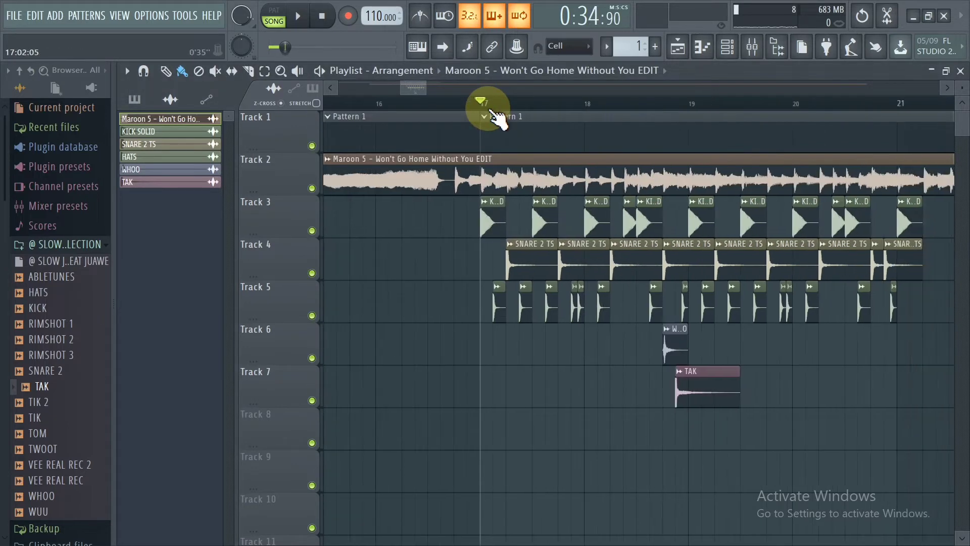
scroll(656, 116, down, 3)
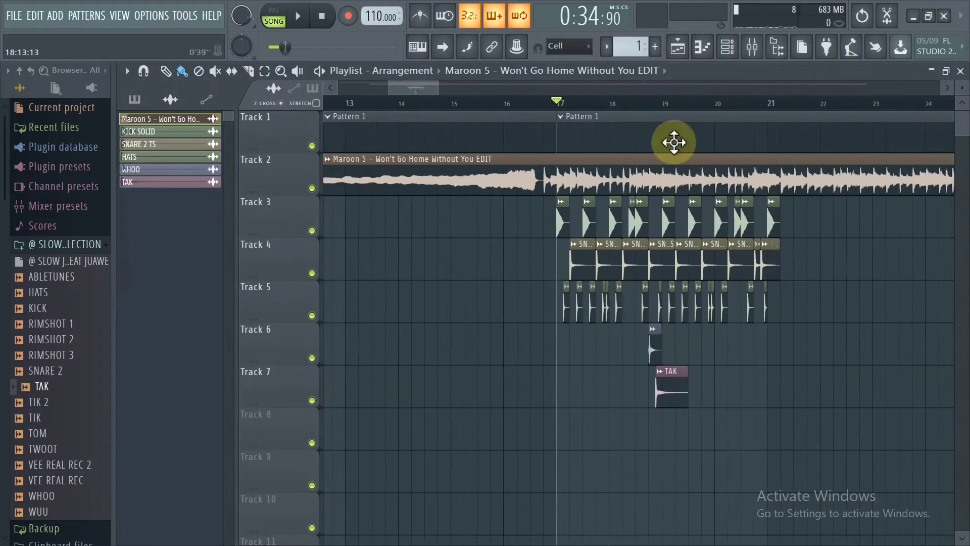
drag(802, 227, 526, 434)
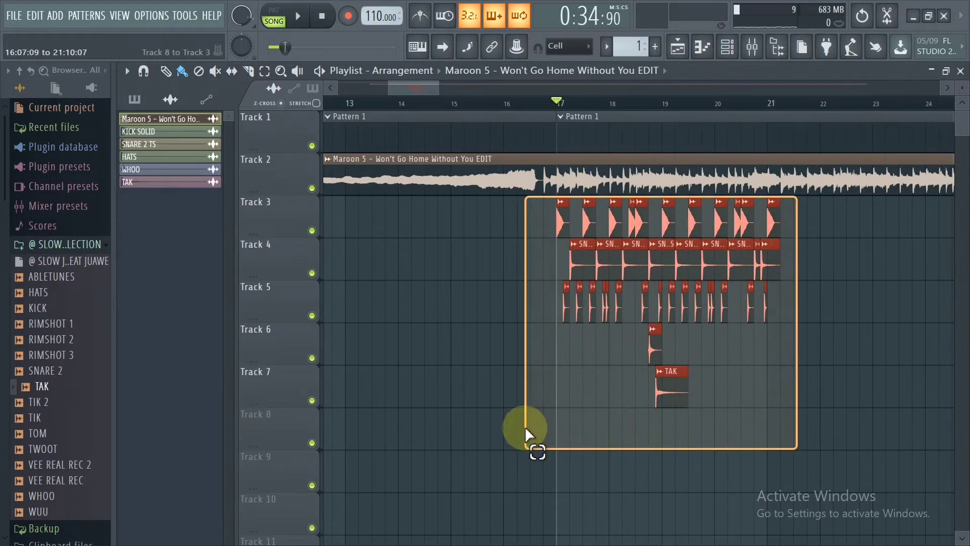
drag(527, 433, 527, 434)
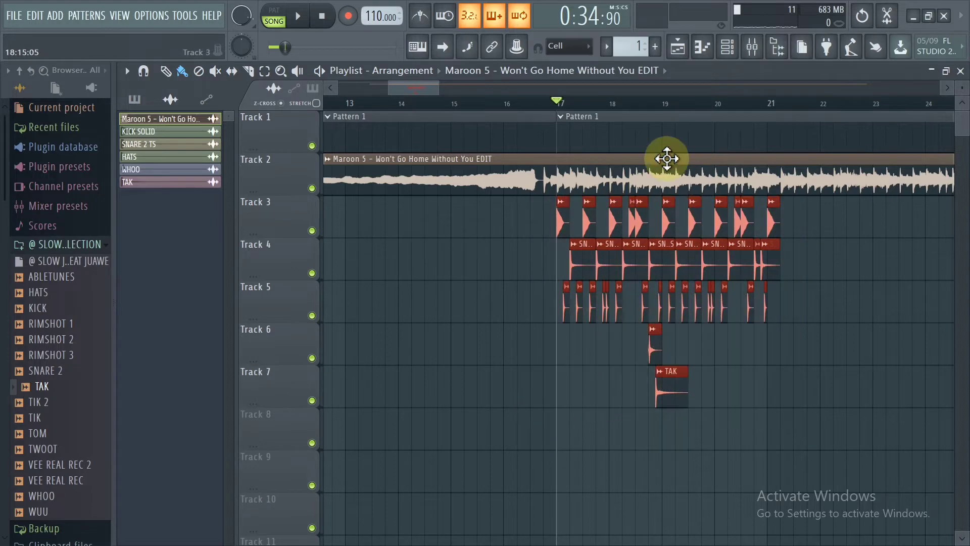
scroll(795, 108, up, 5)
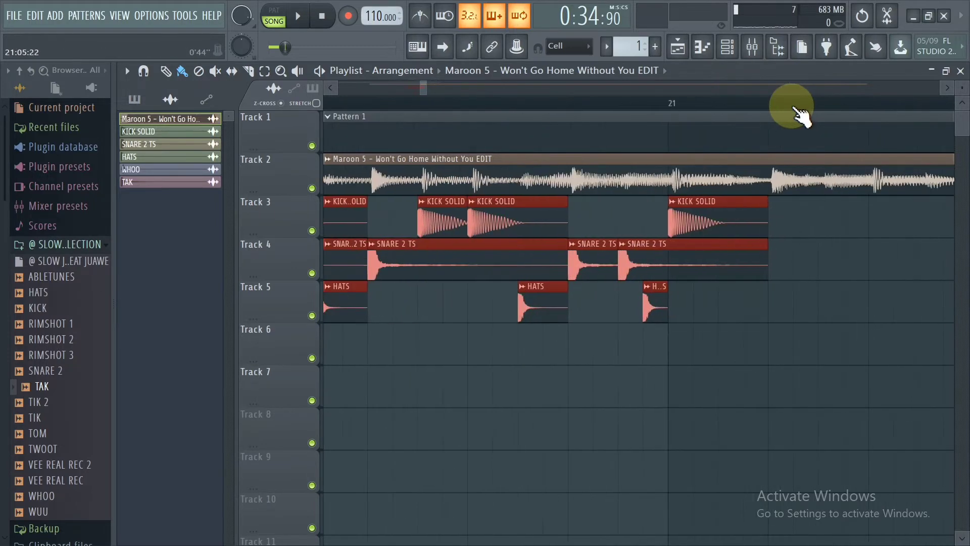
scroll(649, 112, down, 5)
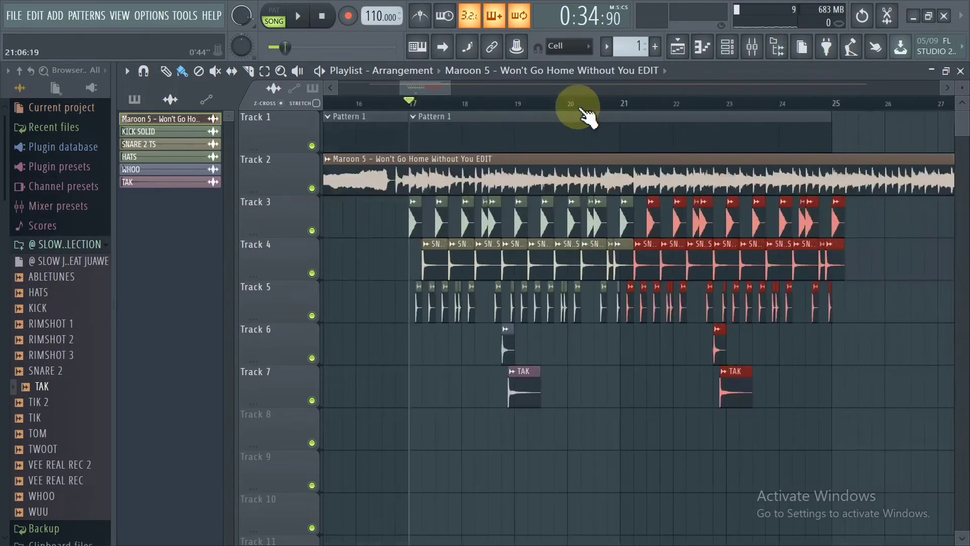
Select all beat clips from bar 17 to bar 25 and move them down two tracks, onto Tracks 5 to 9.
drag(420, 107, 837, 120)
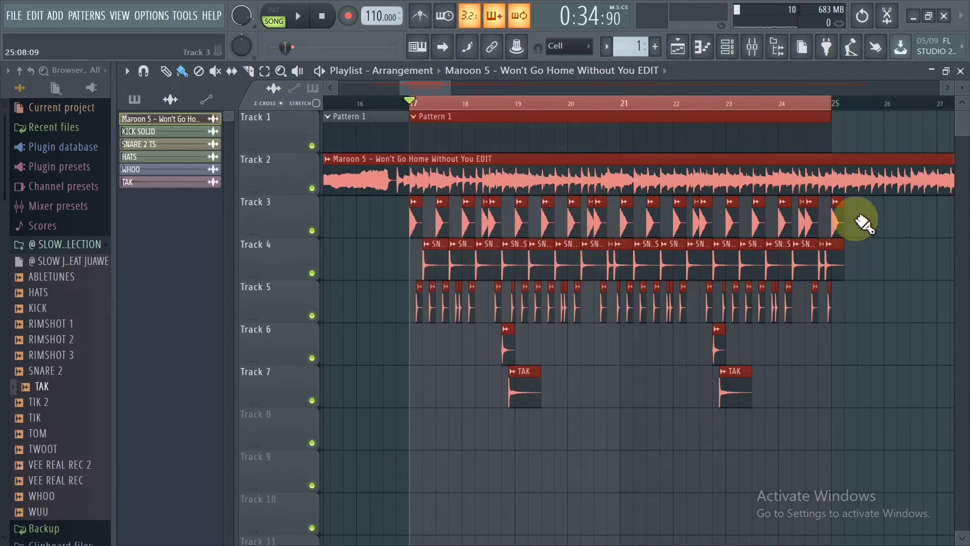
drag(864, 223, 356, 469)
scroll(425, 109, up, 4)
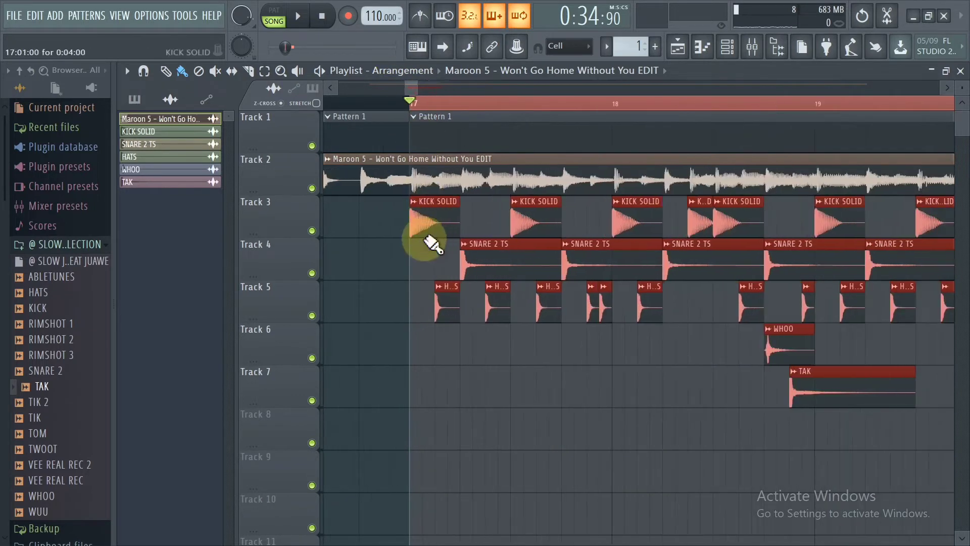
drag(422, 238, 434, 323)
scroll(453, 109, down, 4)
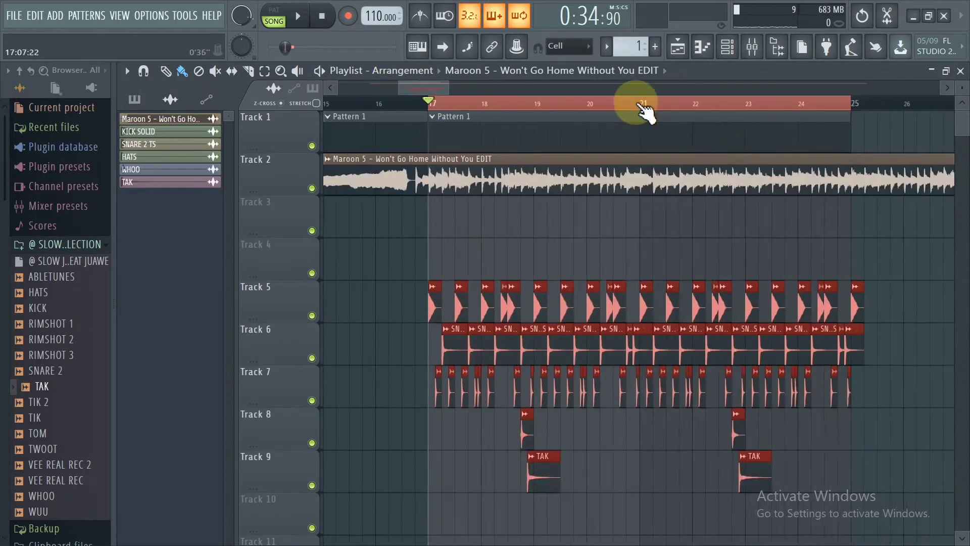
Place the RIM SNARE sample from the panakut2020 folder in kits 2020 on Track 3, just before bar 25.
click(801, 105)
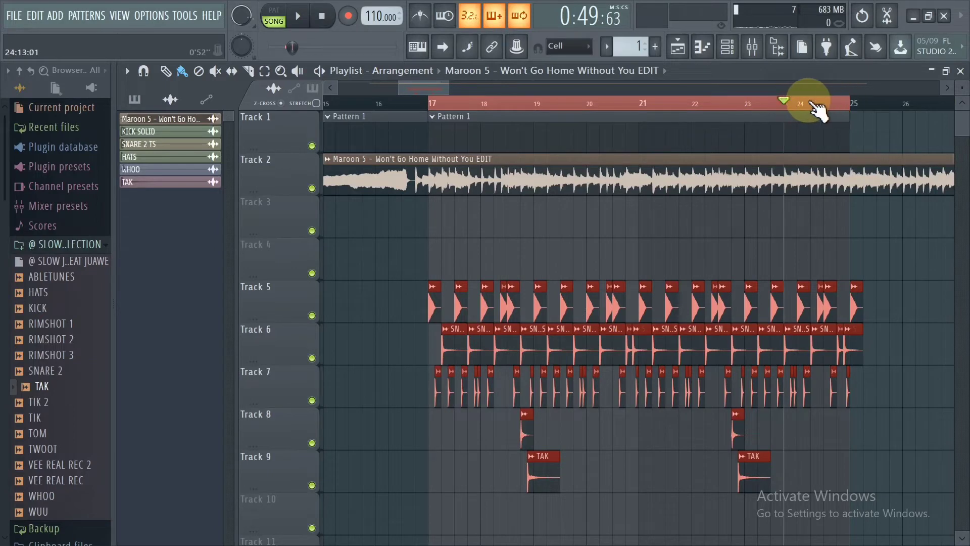
scroll(808, 108, down, 3)
scroll(612, 111, up, 3)
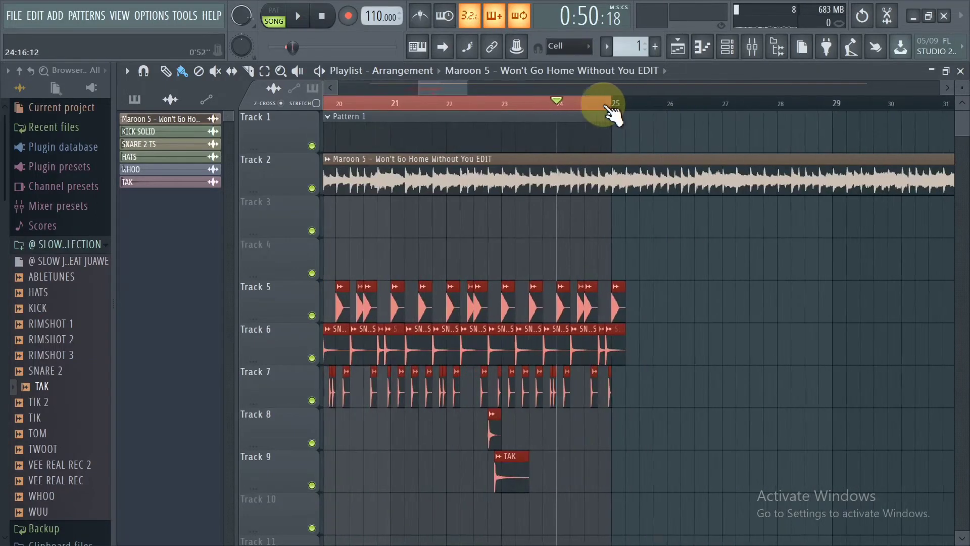
scroll(601, 109, up, 4)
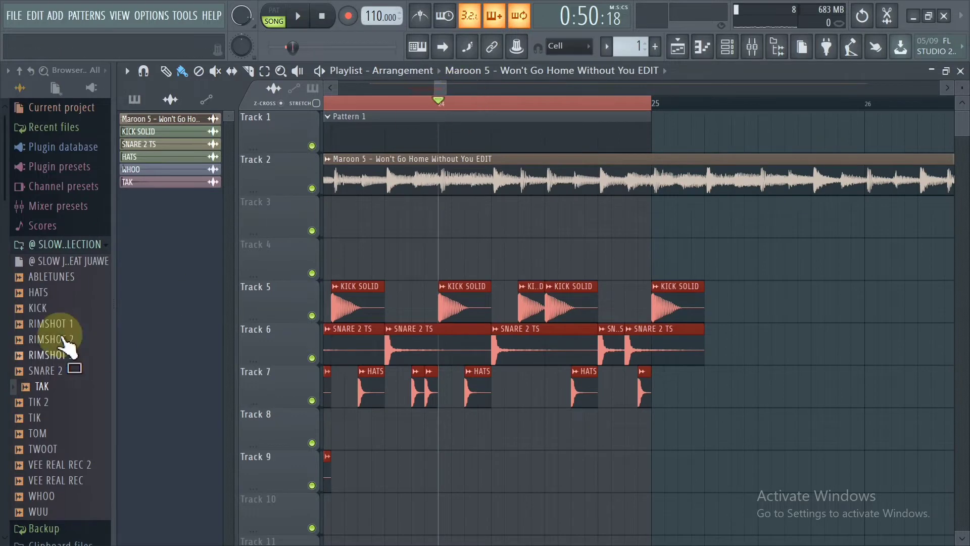
click(20, 244)
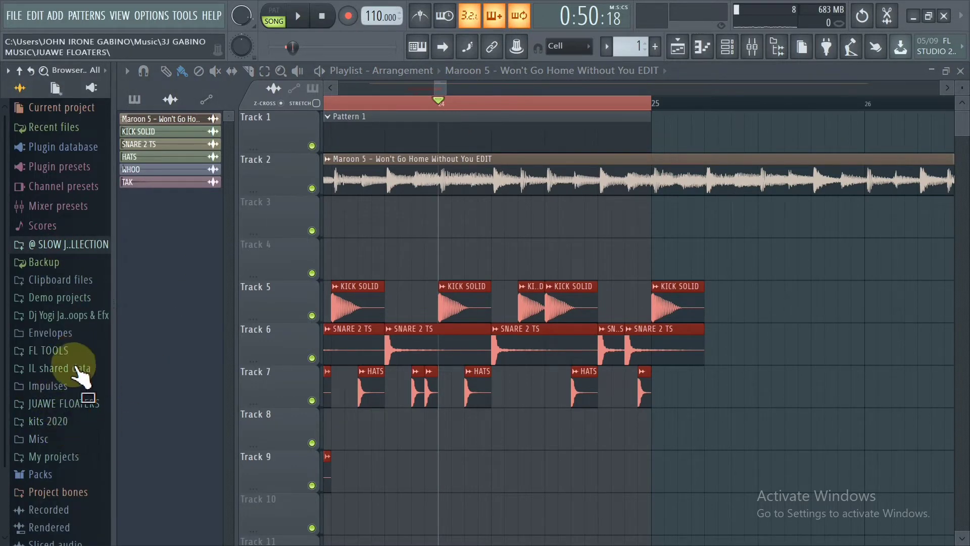
click(50, 422)
scroll(71, 252, down, 5)
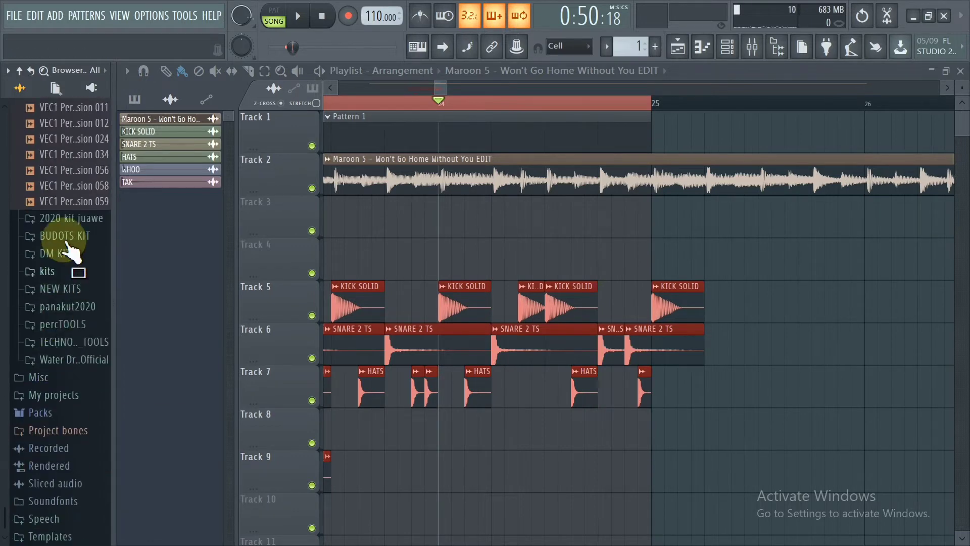
click(65, 307)
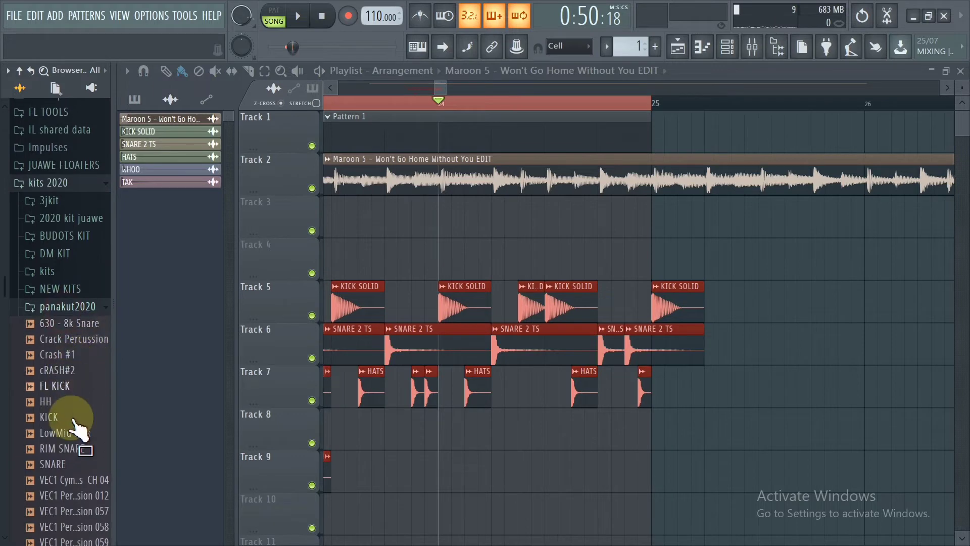
drag(57, 447, 614, 222)
Shift the RIM SNARE clip to three quarters of a beat before bar 25, slice it at bar 25 and delete the remainder.
click(252, 72)
scroll(657, 101, up, 3)
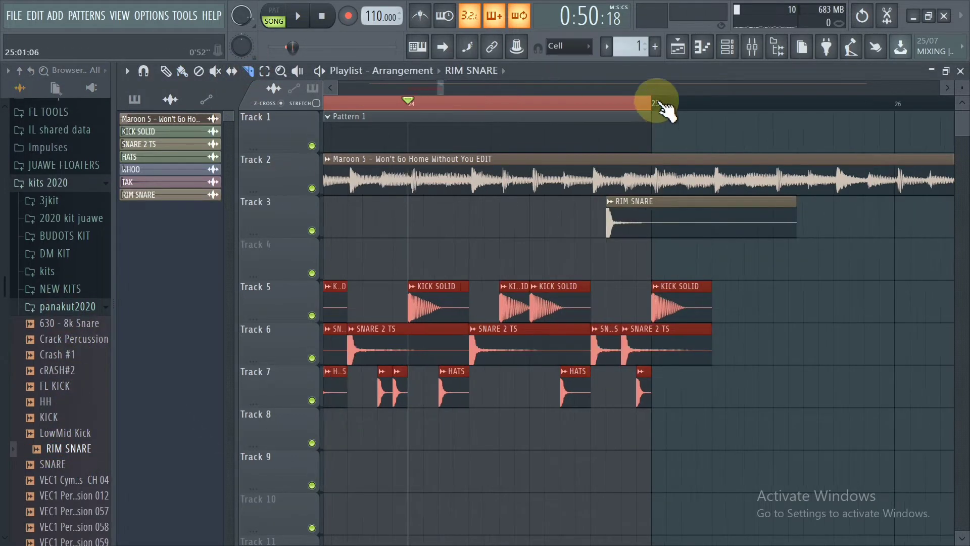
drag(667, 236, 641, 228)
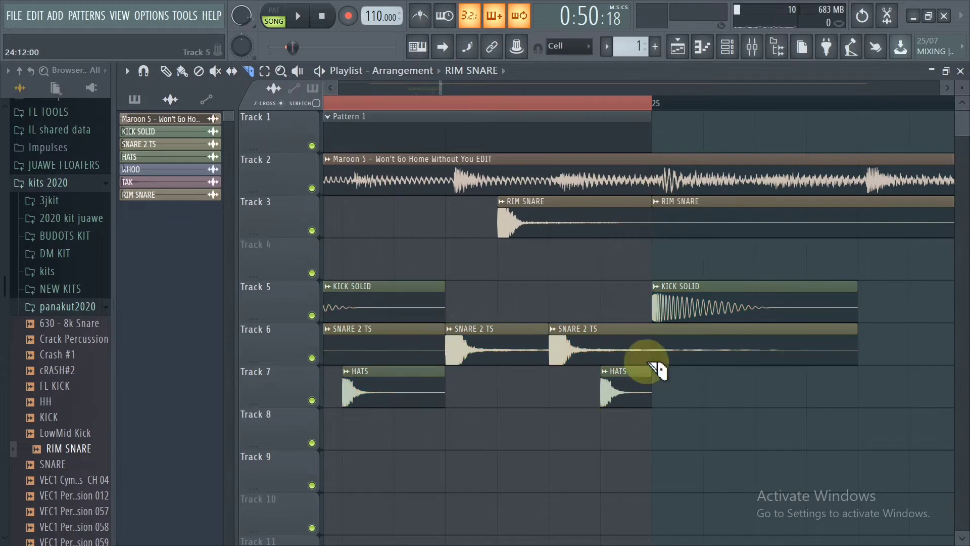
click(183, 72)
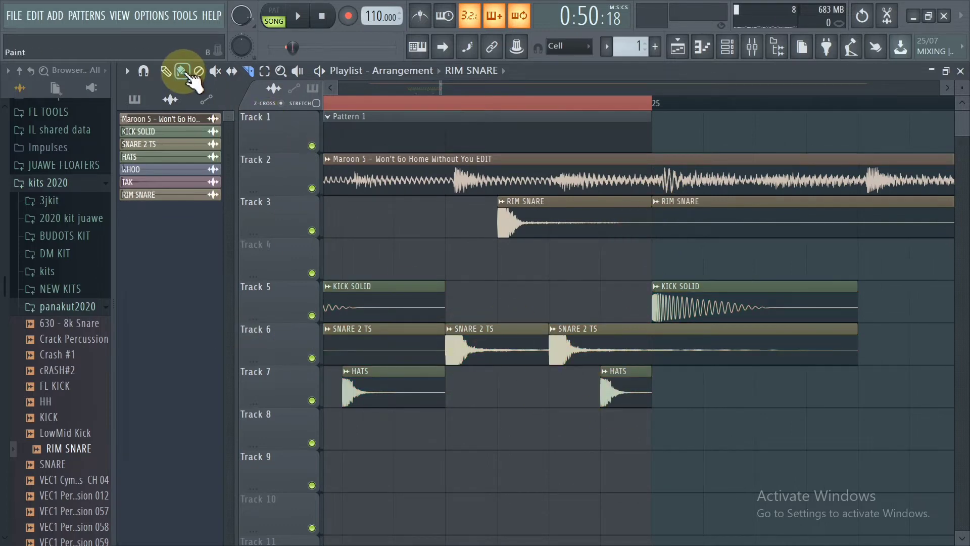
right_click(771, 225)
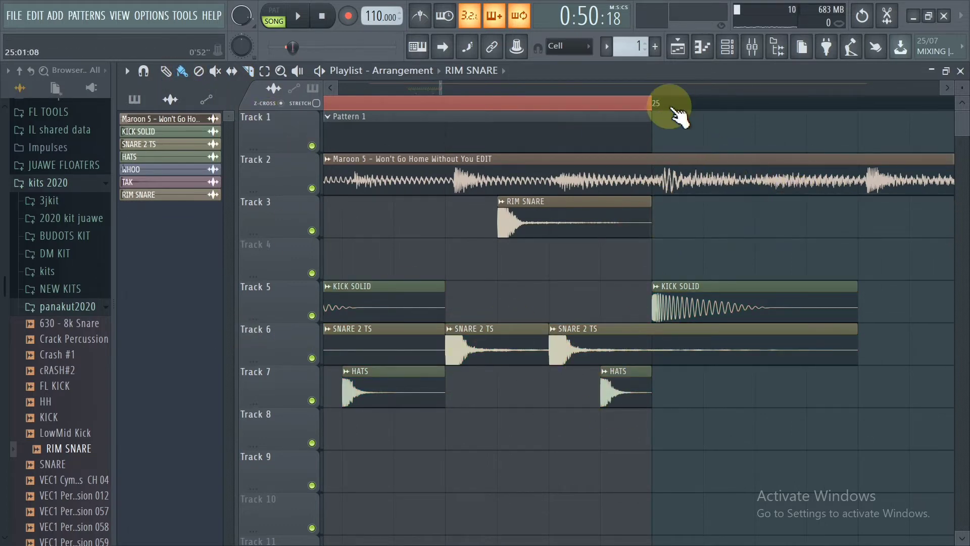
Add RIM SNARE hits on steps 11 and 16 of bar 24 and delete the hats on those same steps.
mouse_move(677, 114)
mouse_down()
mouse_move(642, 207)
mouse_move(673, 223)
mouse_move(756, 219)
mouse_up()
drag(604, 218, 523, 225)
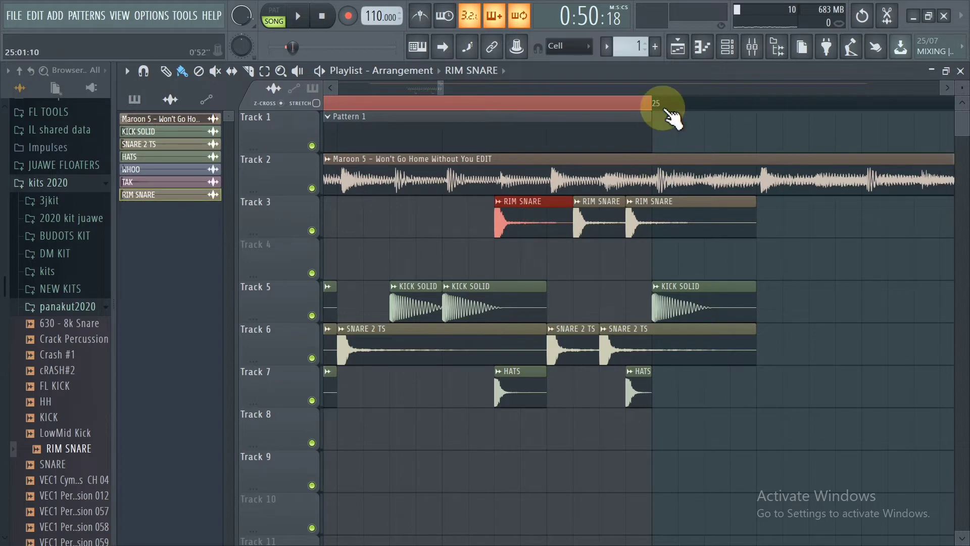
drag(667, 108, 528, 107)
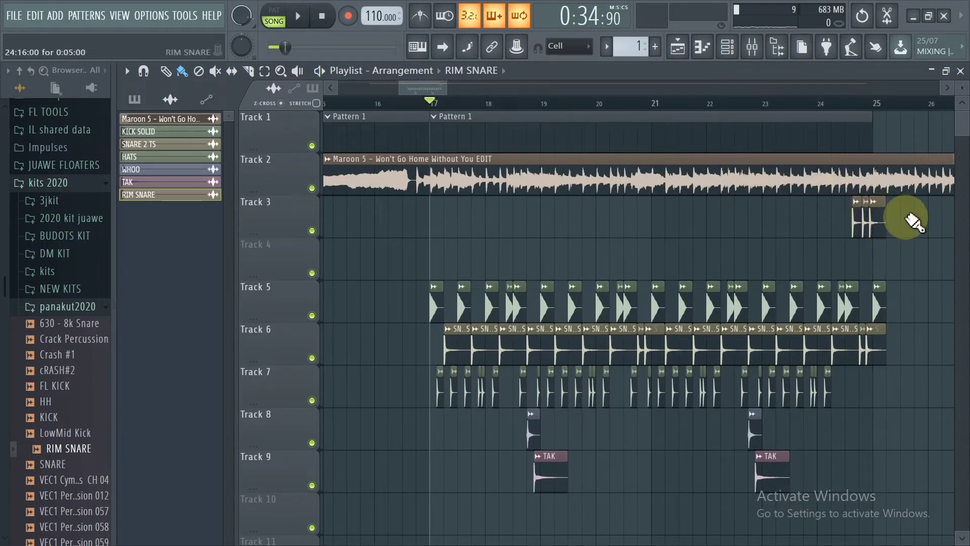
Select the whole beat from bar 17 to bar 25, including the RIM SNARE fill, and duplicate it so the copy starts at bar 25.
drag(908, 197, 410, 500)
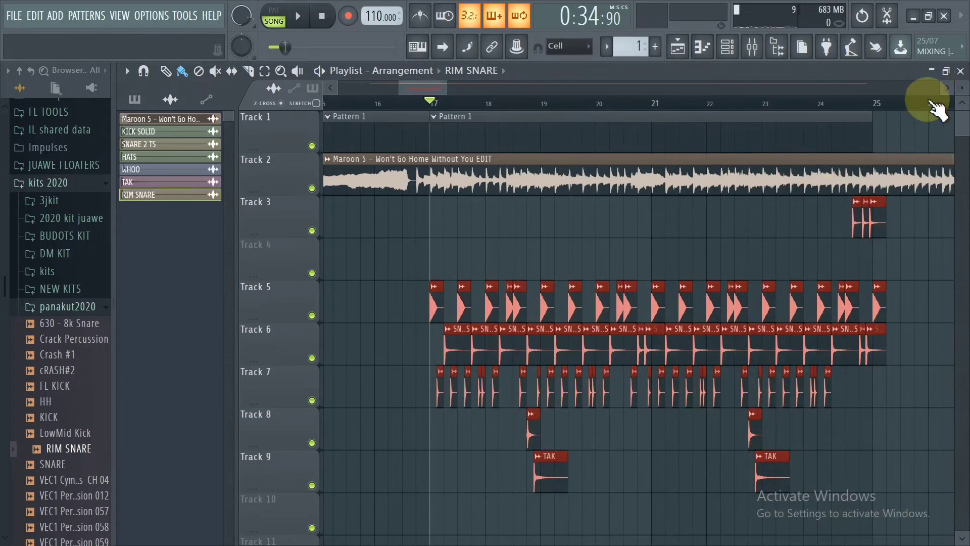
scroll(904, 102, up, 5)
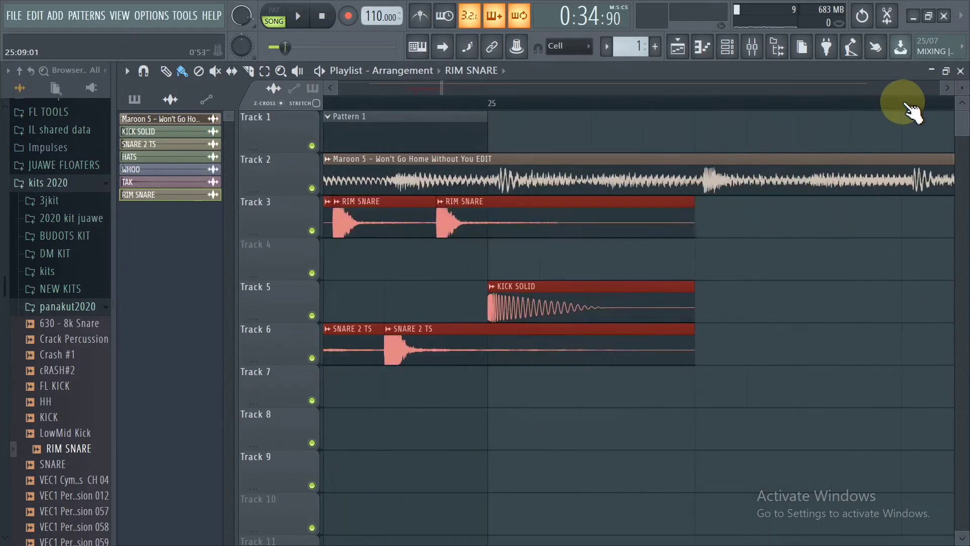
click(569, 303)
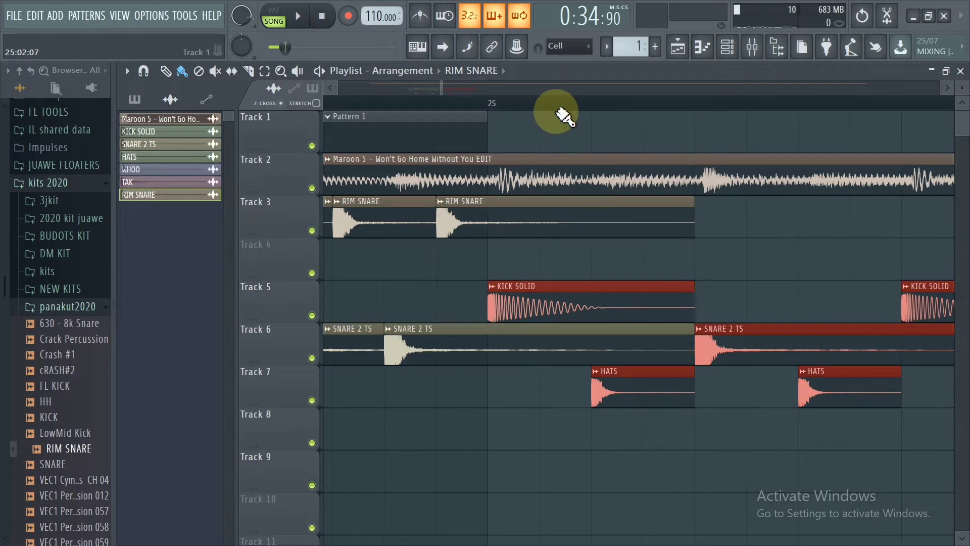
scroll(564, 115, up, 3)
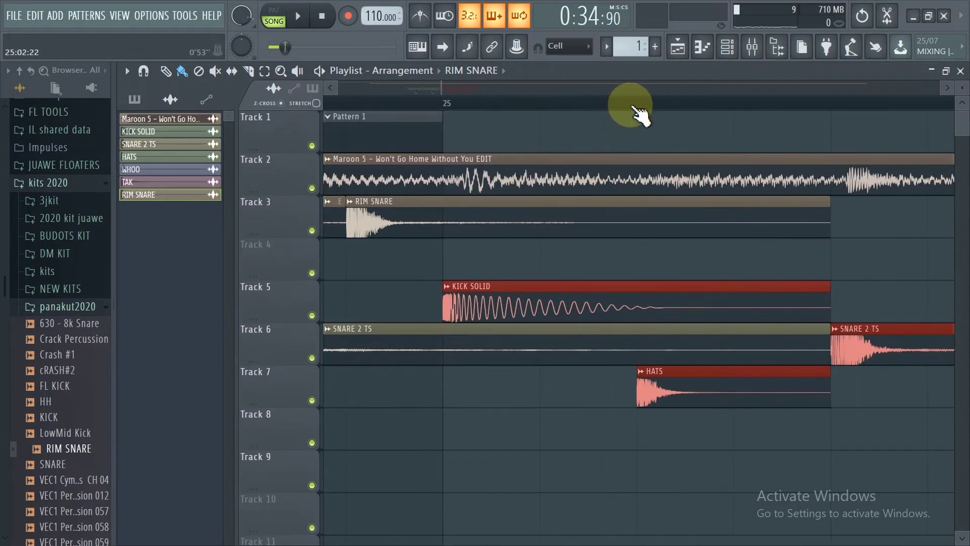
scroll(639, 112, down, 3)
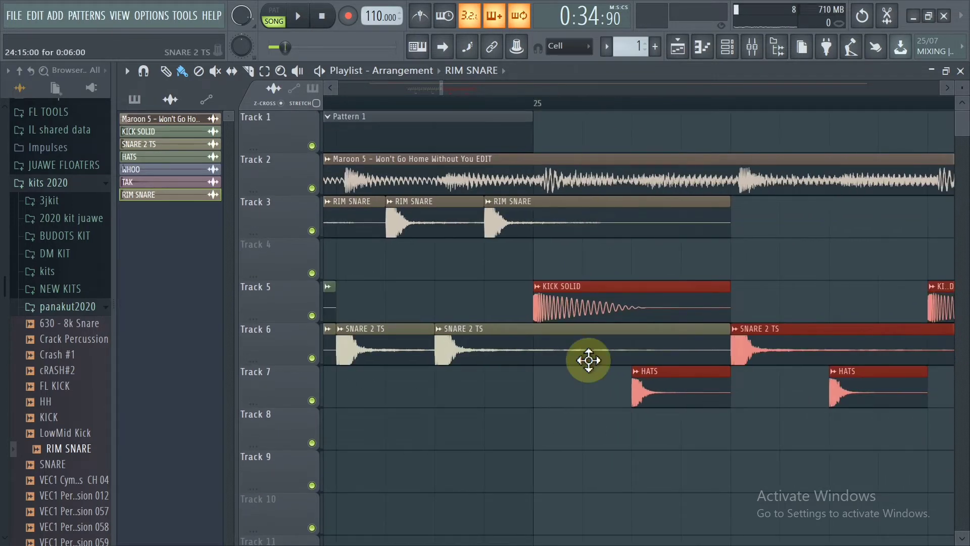
Duplicate the beat between bars 25 and 33, including its RIM SNARE fill, so the copy starts at bar 33.
ctrl+click(609, 301)
scroll(714, 110, down, 4)
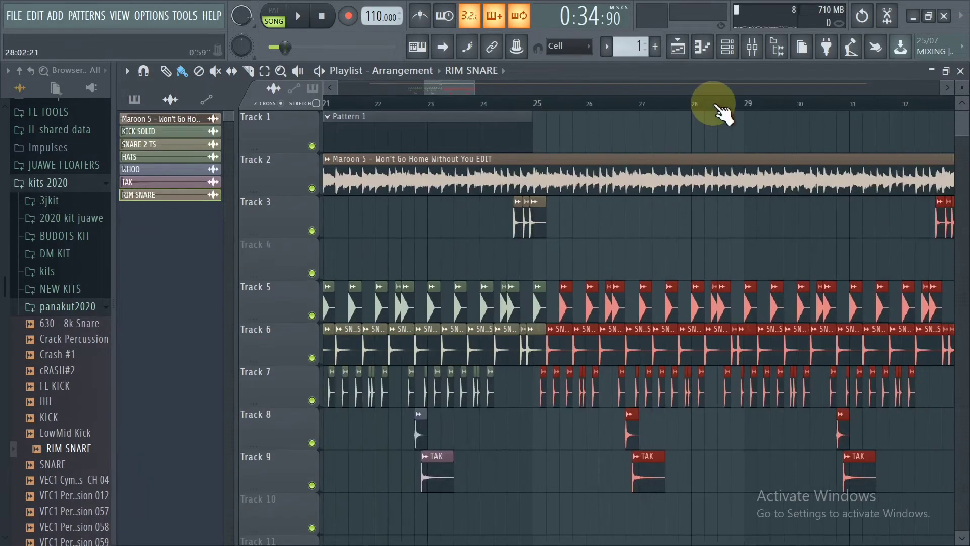
scroll(669, 121, up, 5)
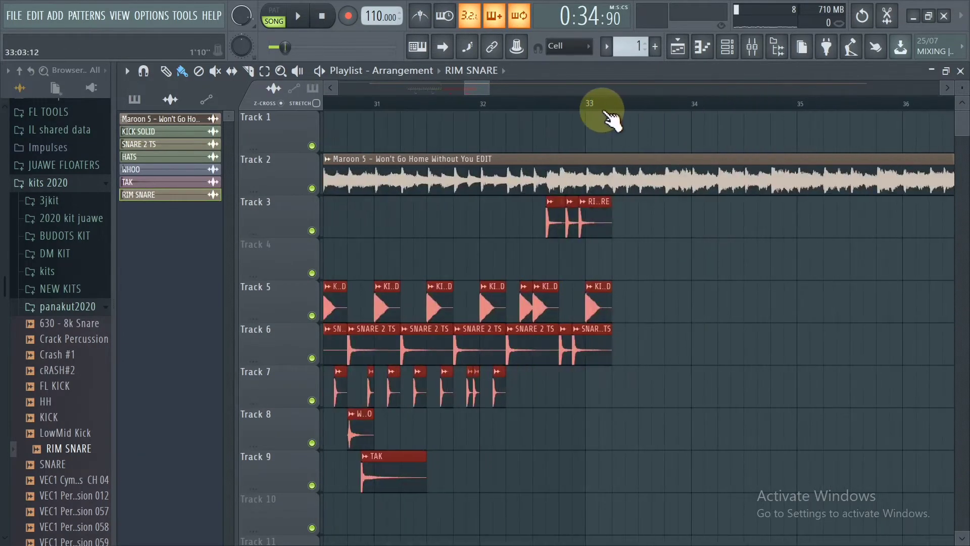
scroll(611, 120, up, 3)
ctrl+click(569, 231)
ctrl+click(519, 295)
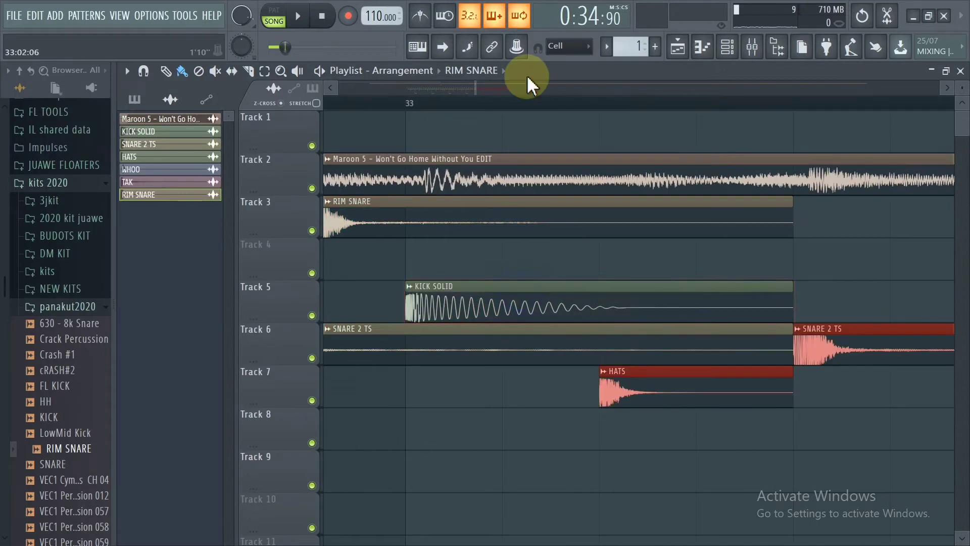
scroll(697, 112, down, 3)
scroll(808, 119, down, 5)
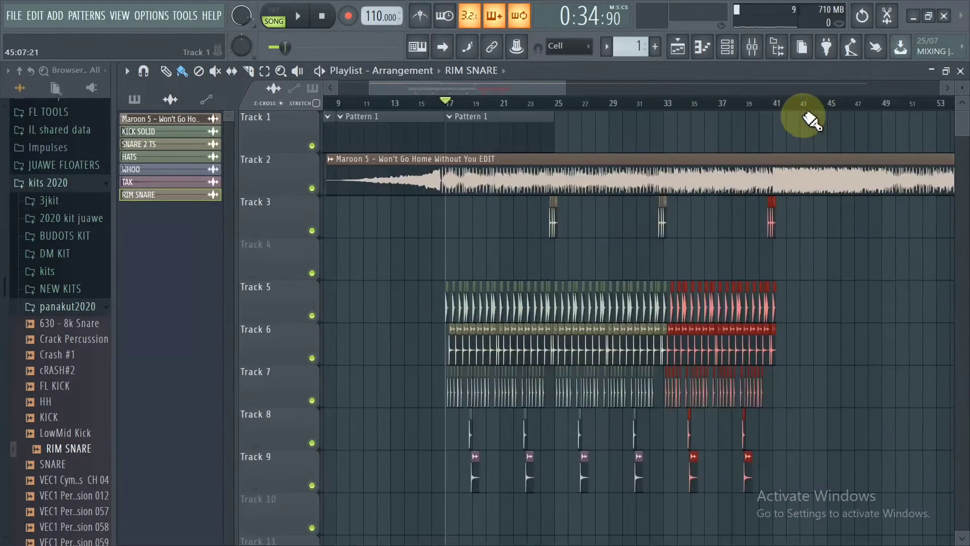
Solo the song on Track 2 and play it from bar 40 to hear its accents before bar 41, then clear the clip selection.
scroll(780, 113, up, 6)
scroll(806, 113, down, 3)
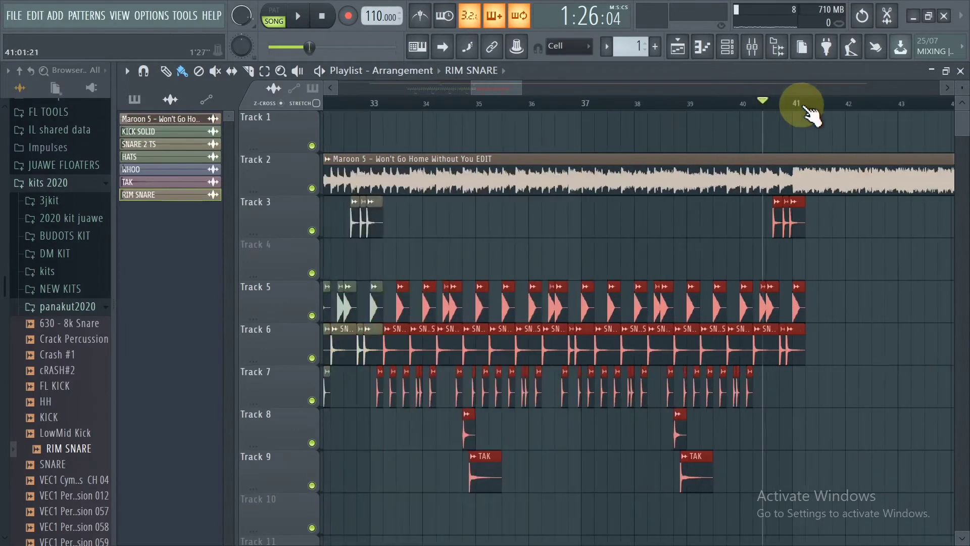
scroll(784, 112, up, 4)
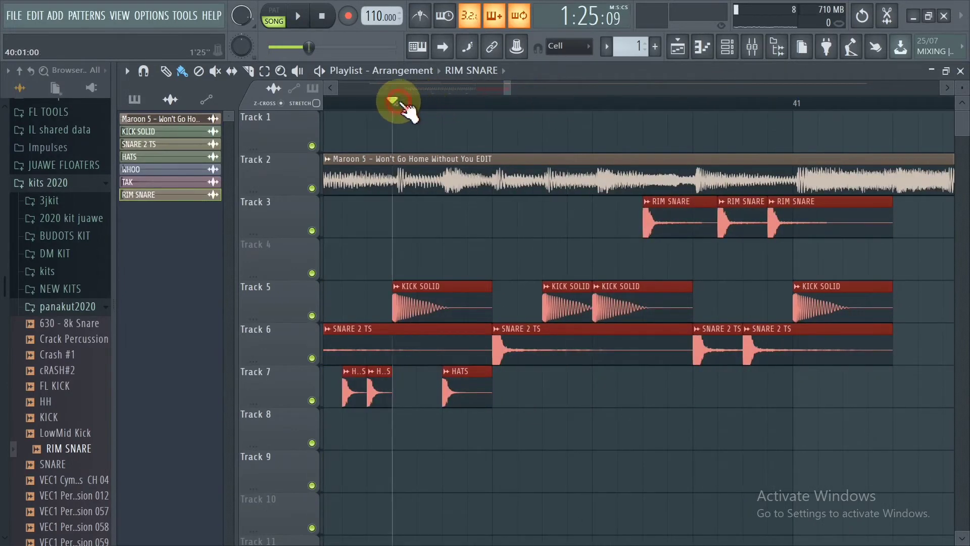
right_click(312, 189)
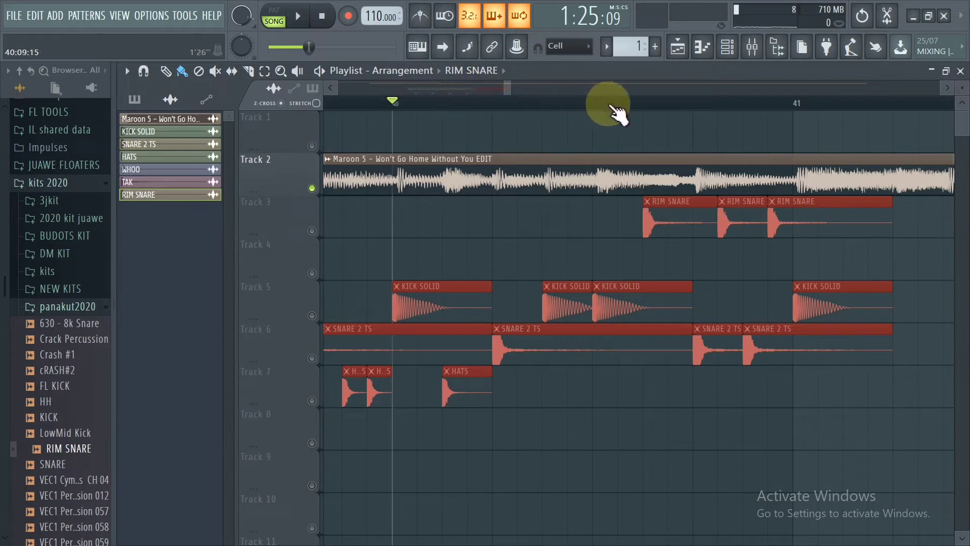
click(467, 103)
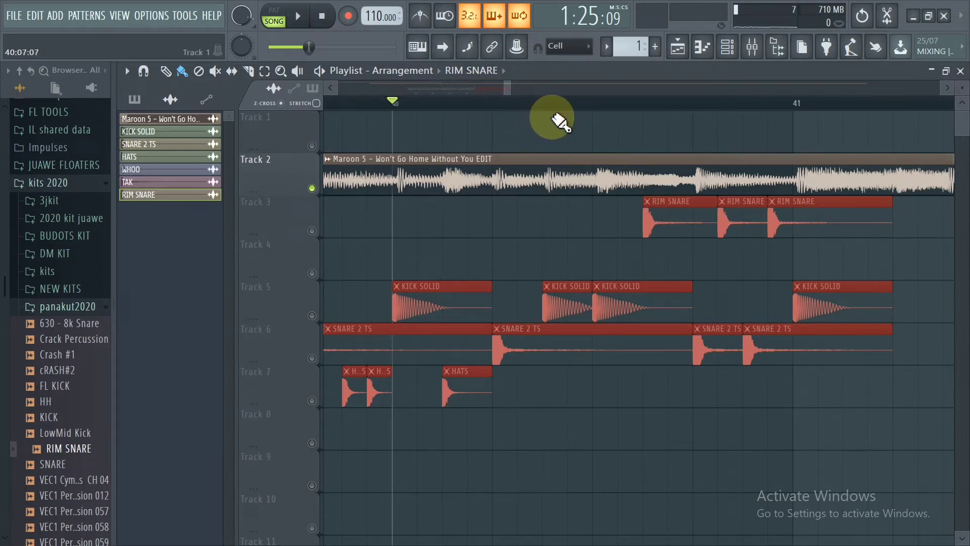
key(space)
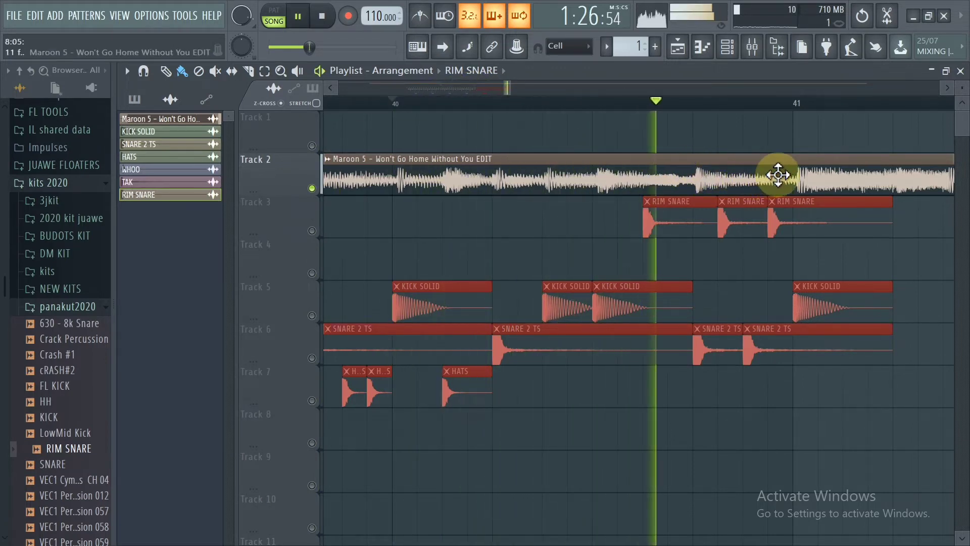
key(space)
click(597, 266)
right_click(631, 264)
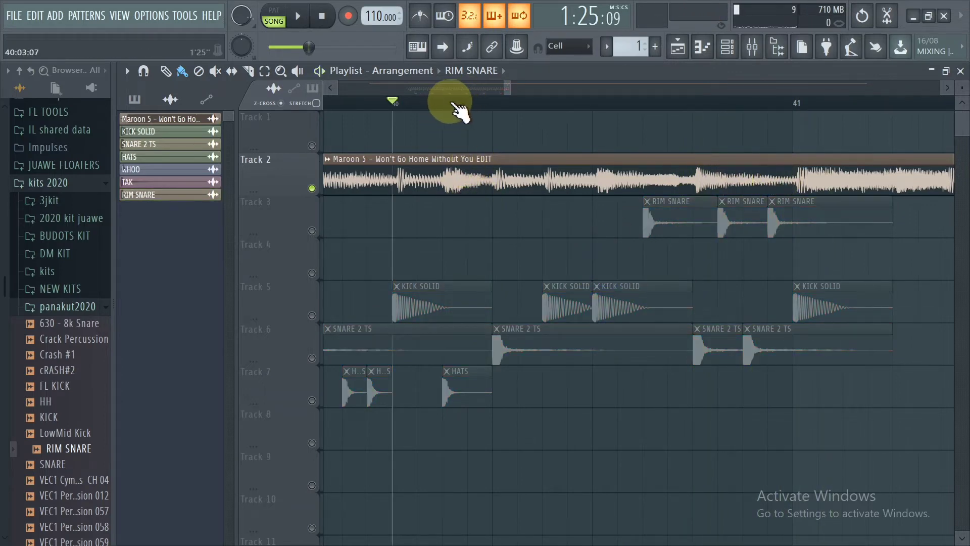
Place SNARE 2 TS hits on Track 4 at steps 3, 9 and 13 of bar 40 and shift the bar's last two kicks to steps 5 and 7.
scroll(460, 109, up, 3)
scroll(460, 108, down, 3)
scroll(459, 108, up, 3)
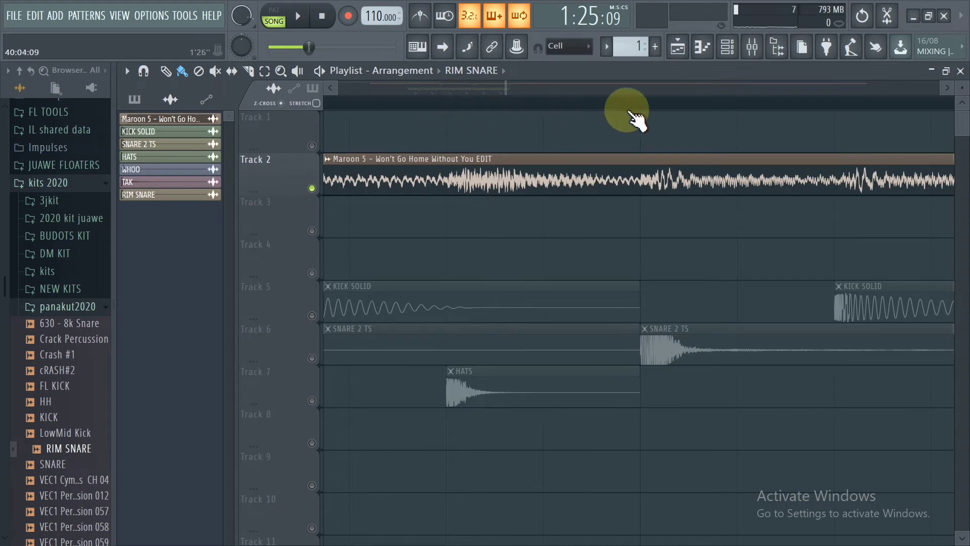
scroll(632, 114, down, 3)
scroll(589, 110, up, 4)
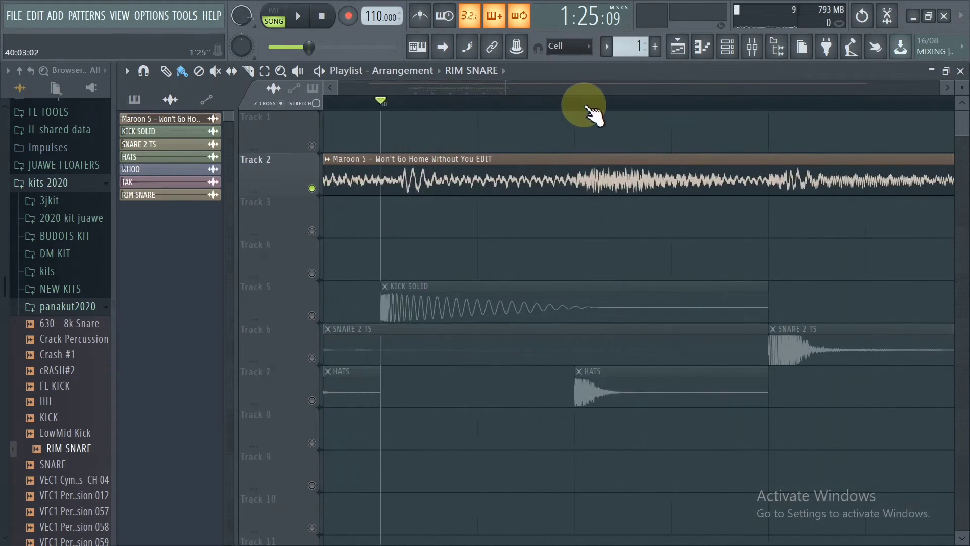
scroll(589, 108, down, 4)
scroll(606, 112, up, 2)
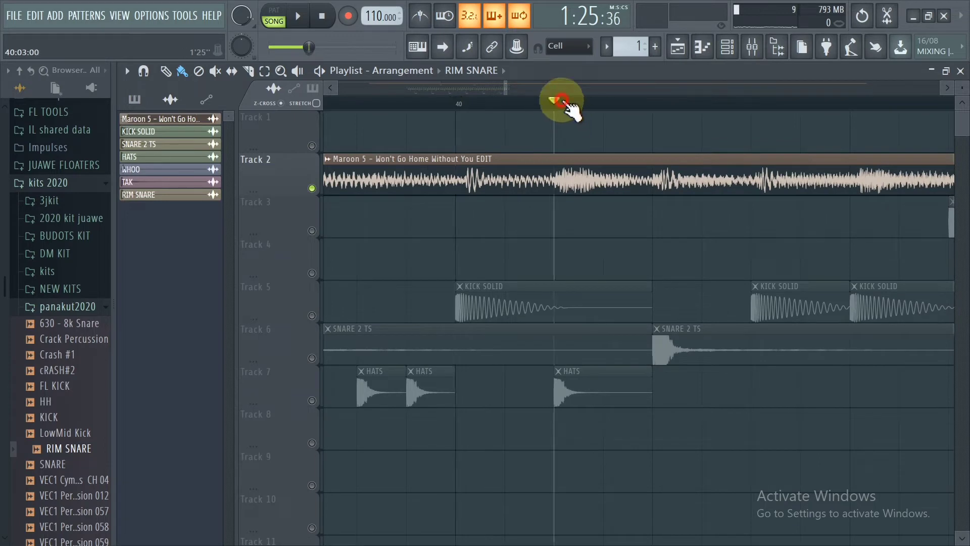
scroll(571, 109, down, 2)
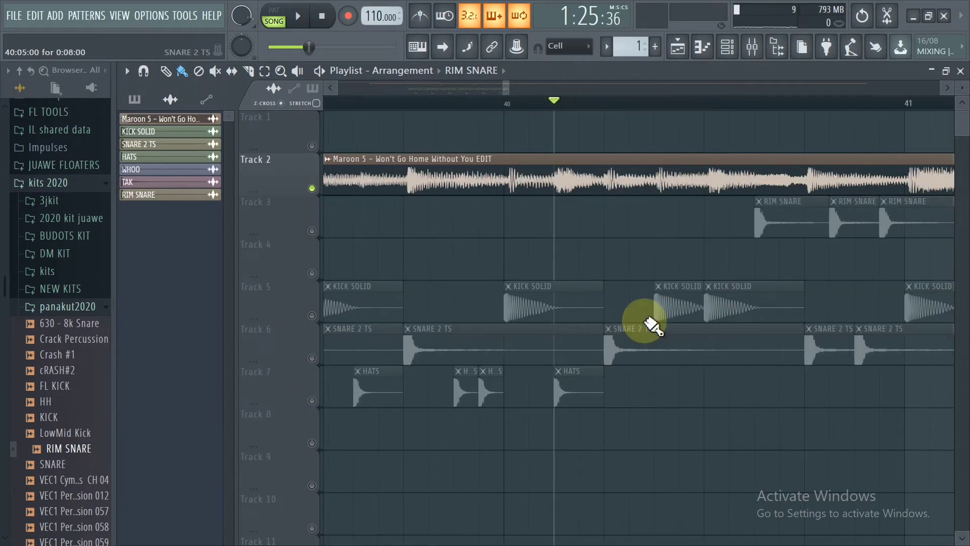
drag(645, 320, 598, 262)
drag(745, 266, 604, 263)
drag(735, 307, 686, 307)
drag(599, 260, 877, 267)
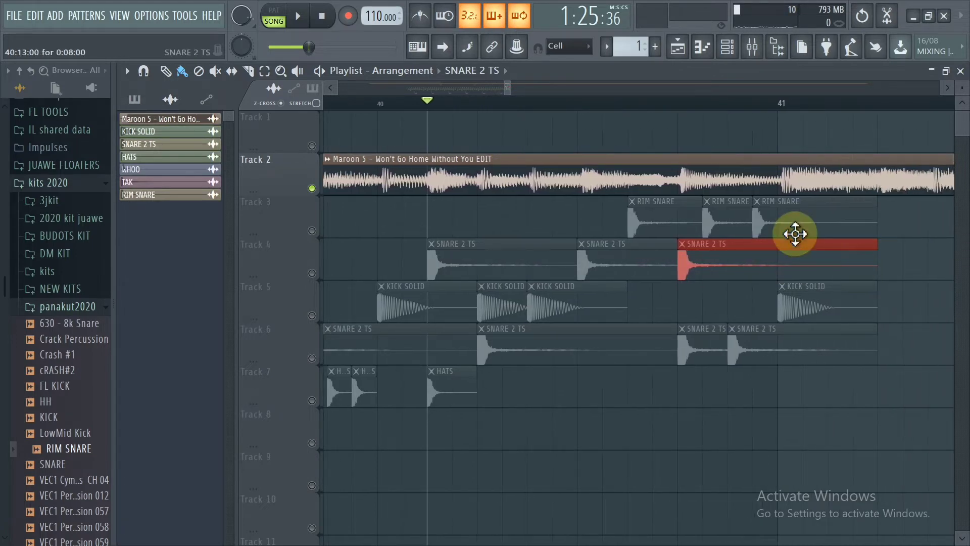
Delete the three RIM SNARE clips before bar 41 and the old Track 6 snares in bar 40, and unsolo Track 2.
right_click(811, 219)
right_click(727, 222)
right_click(656, 222)
right_click(737, 348)
right_click(688, 349)
right_click(490, 349)
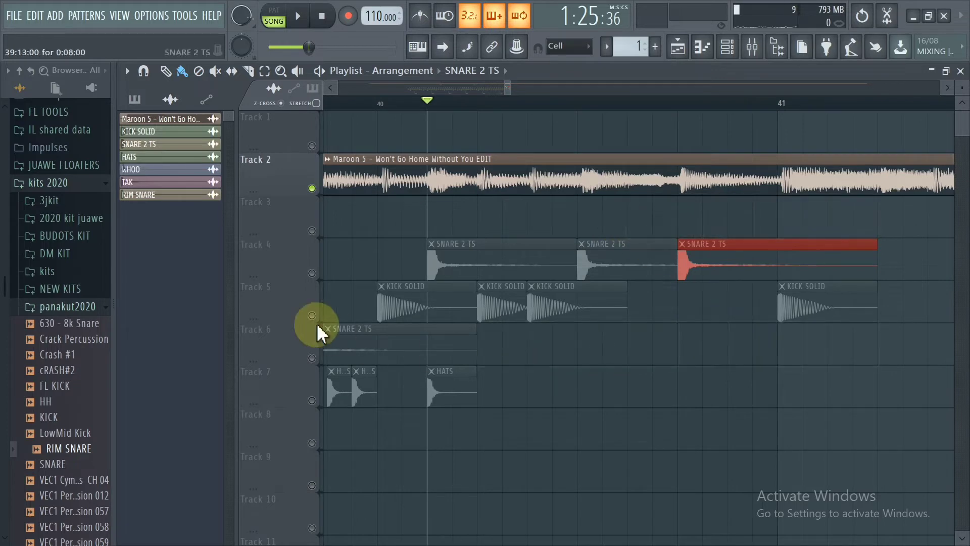
click(312, 316)
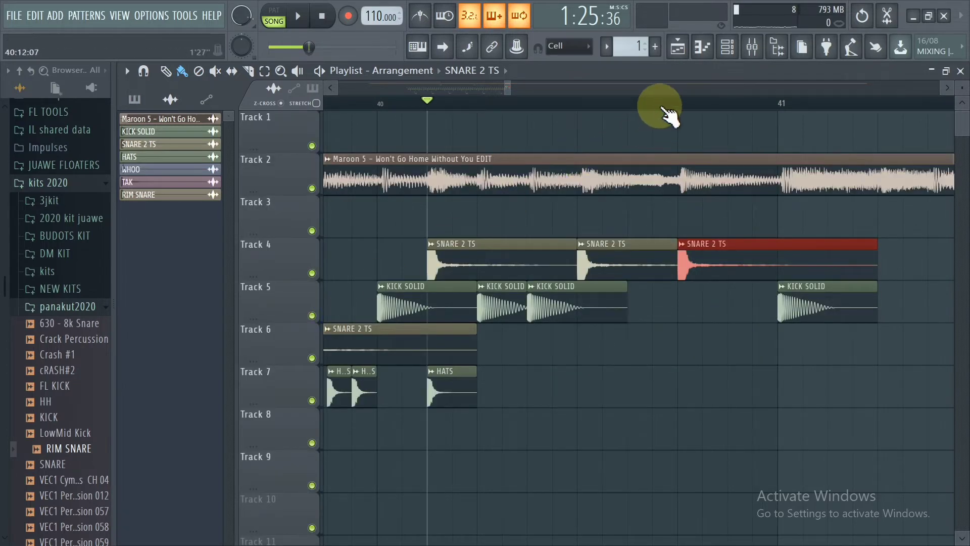
Move the three new SNARE 2 TS clips in bar 40 to Track 6 and remove the hat on step 3.
scroll(657, 103, down, 3)
drag(727, 258, 580, 368)
scroll(539, 105, up, 3)
drag(631, 343, 528, 348)
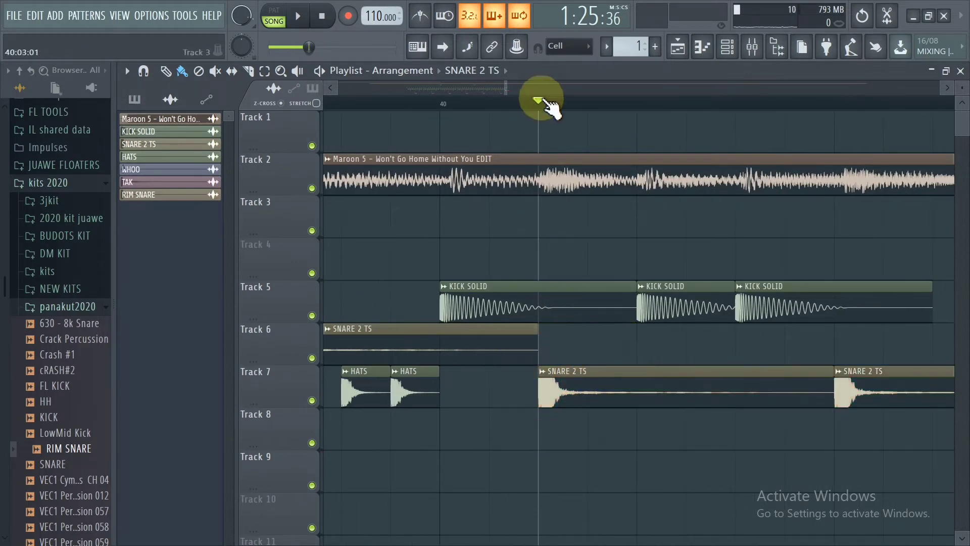
scroll(550, 106, down, 3)
drag(773, 396, 574, 328)
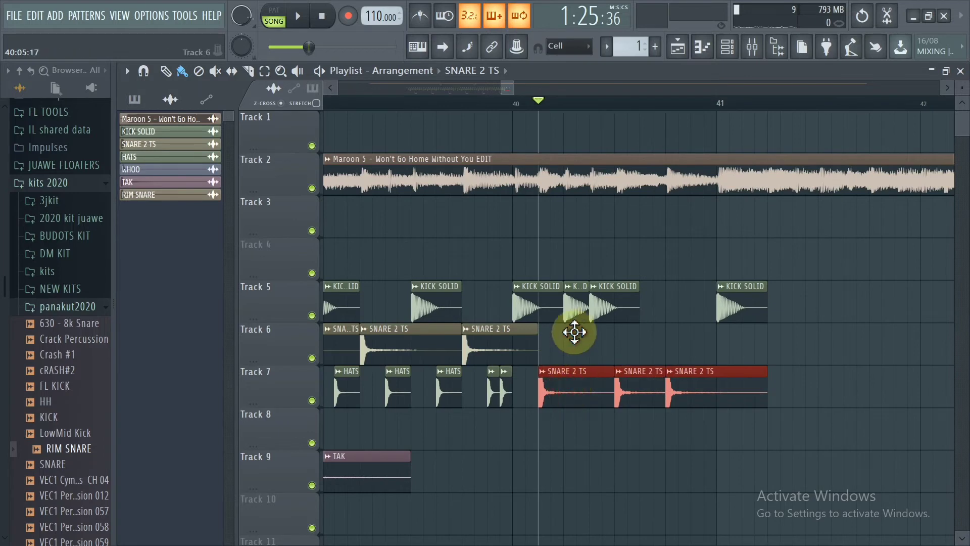
Play the new snare fill together with the song from the middle of bar 39.
click(415, 105)
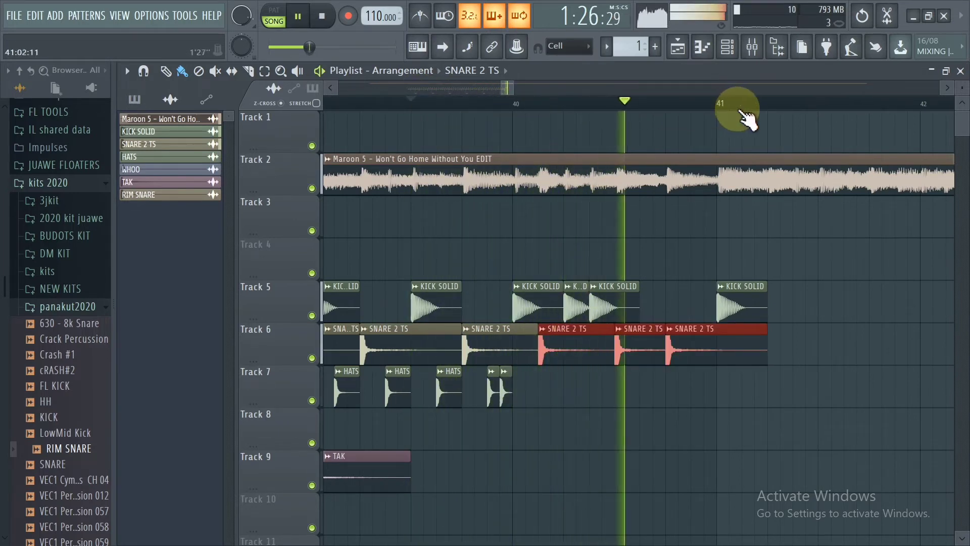
scroll(566, 105, down, 4)
key(space)
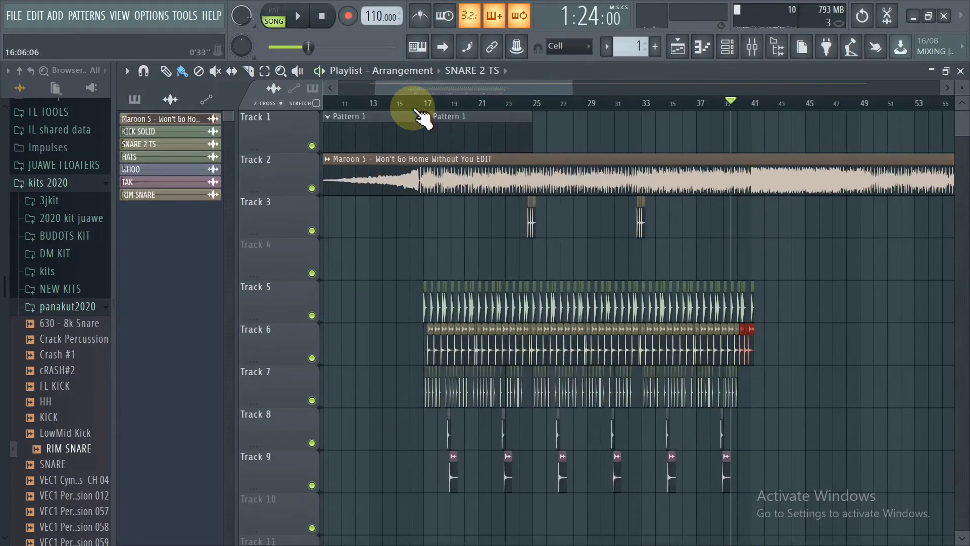
Add a SNARE 2 TS hit on Track 6 at step 13 of bar 16 and set the playhead at bar 16.
scroll(428, 109, up, 2)
scroll(453, 112, up, 1)
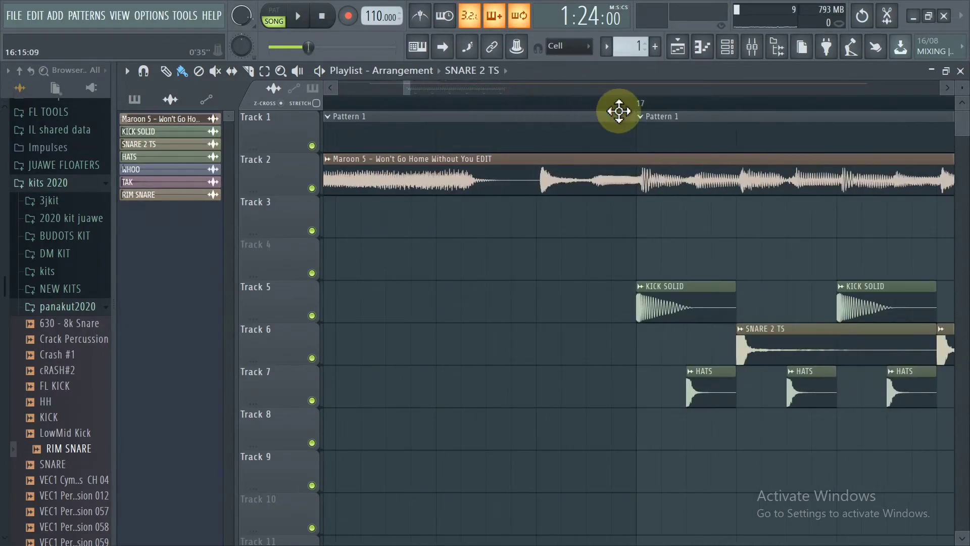
click(541, 348)
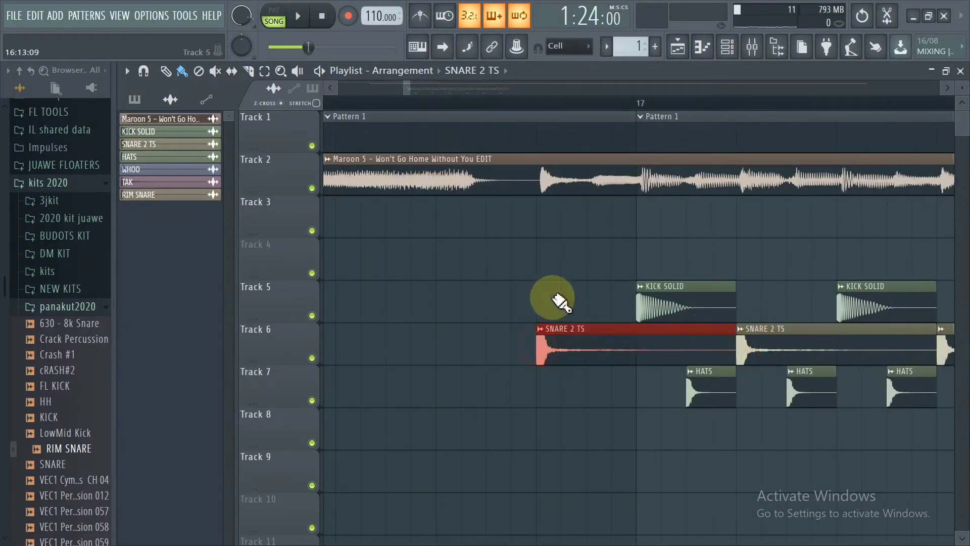
scroll(436, 109, down, 3)
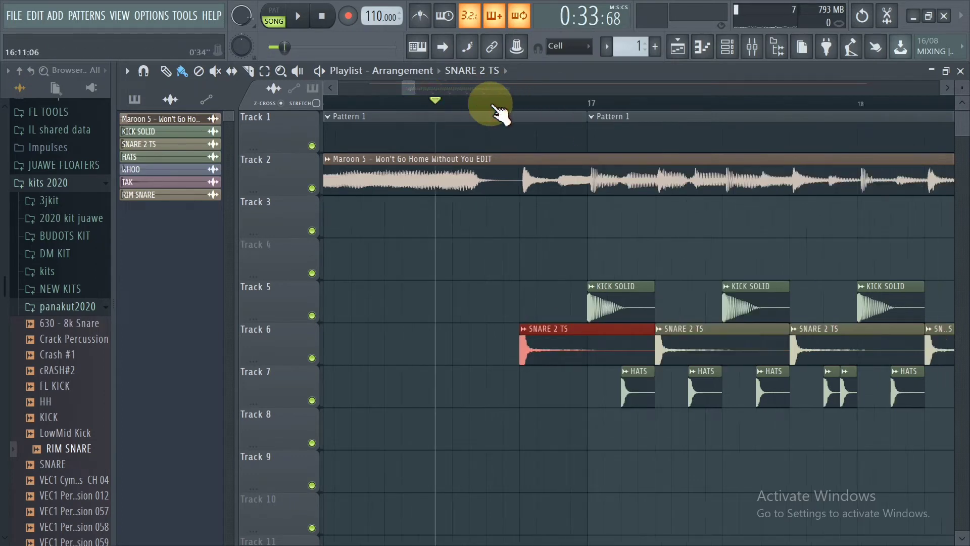
mouse_move(438, 97)
mouse_down()
mouse_move(347, 91)
mouse_move(564, 86)
mouse_up()
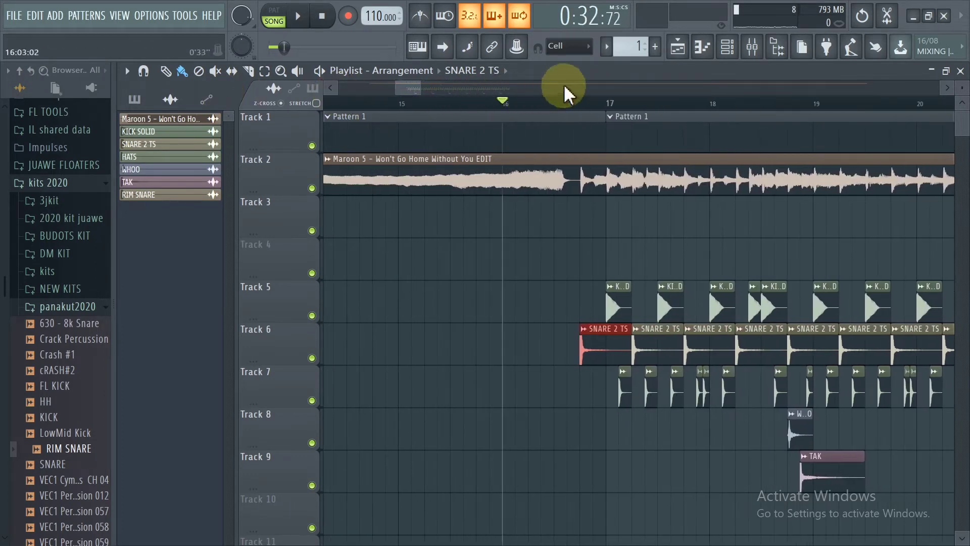
Slice the song clip on Track 2 at step 12 of bar 16 and delete the part before the cut.
scroll(595, 115, up, 3)
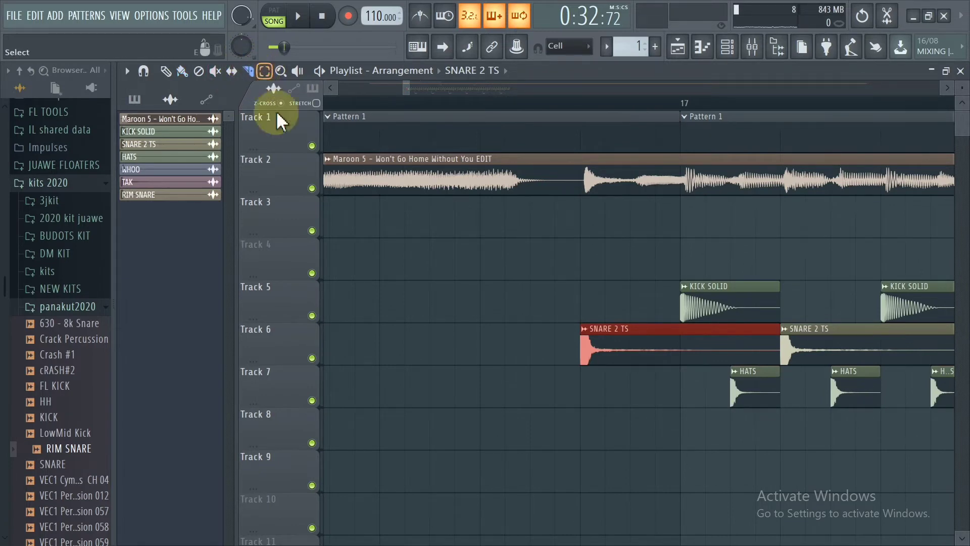
drag(586, 169, 568, 217)
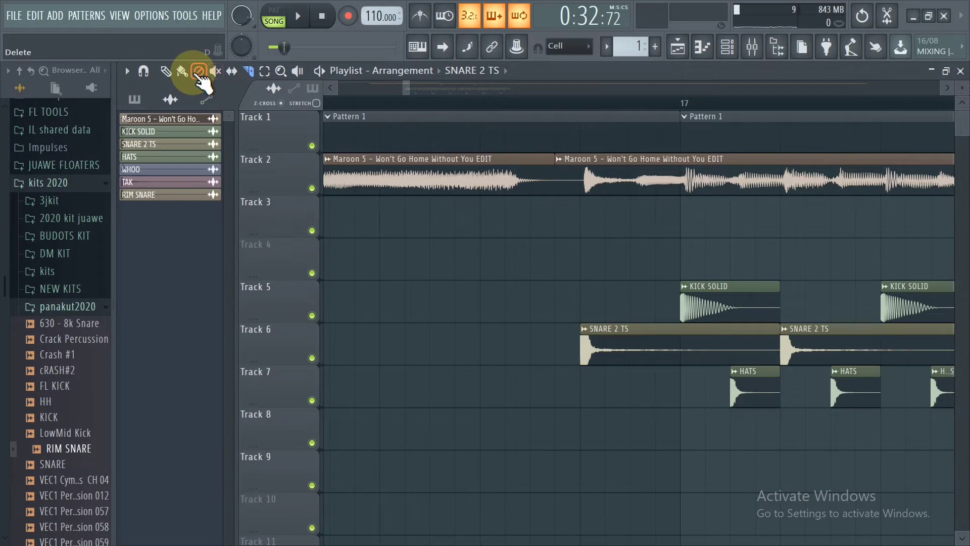
click(478, 175)
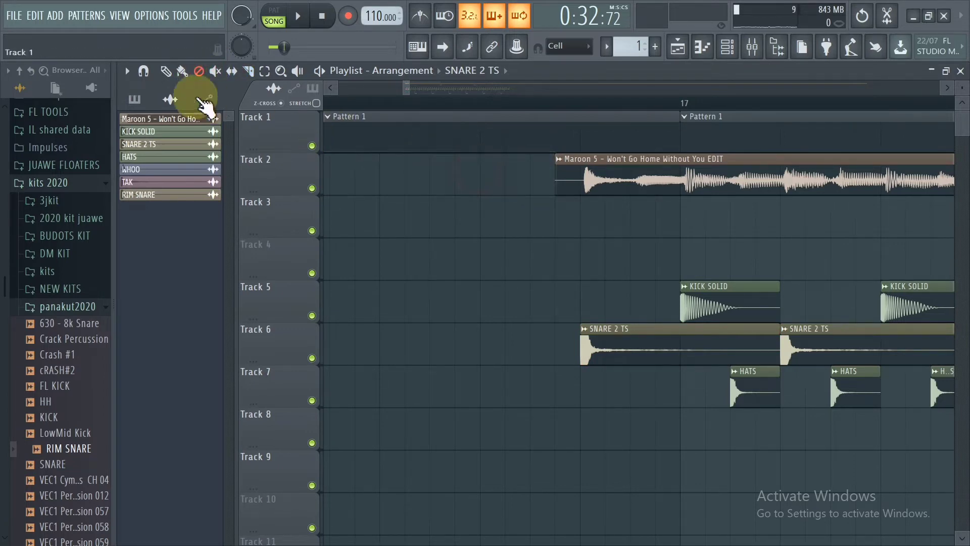
click(182, 71)
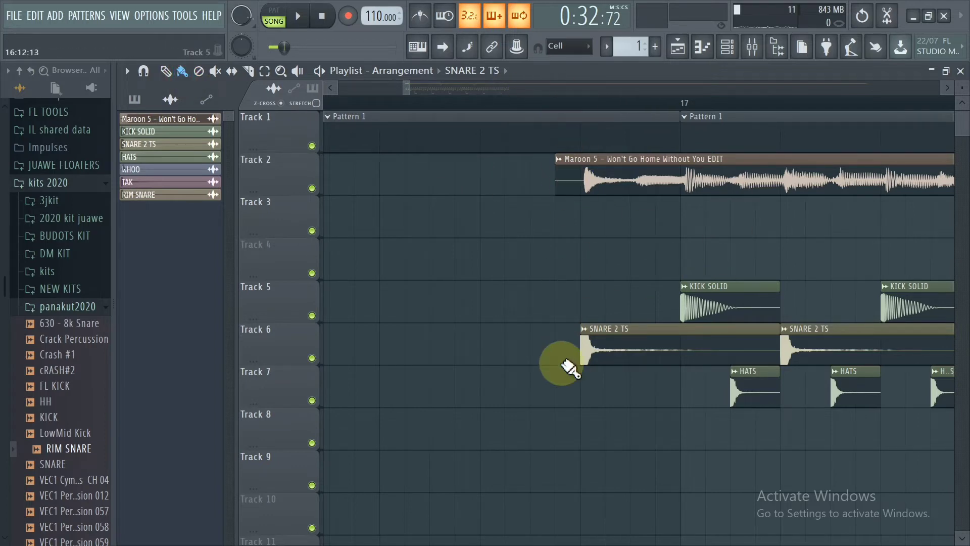
Place the SNARE 2 TS REVERSE sample from the 3jkit folder in kits 2020 on Track 4, ahead of bar 17.
click(49, 309)
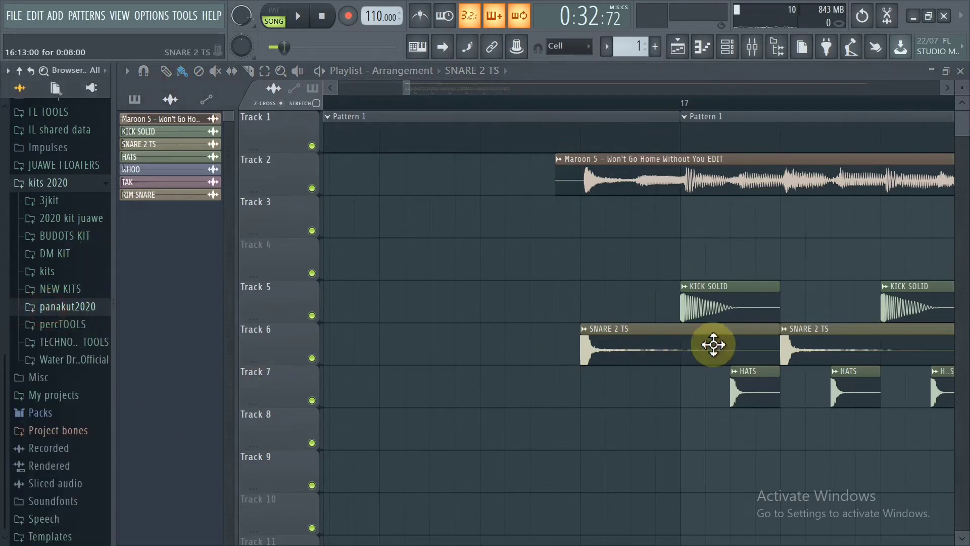
scroll(76, 192, up, 4)
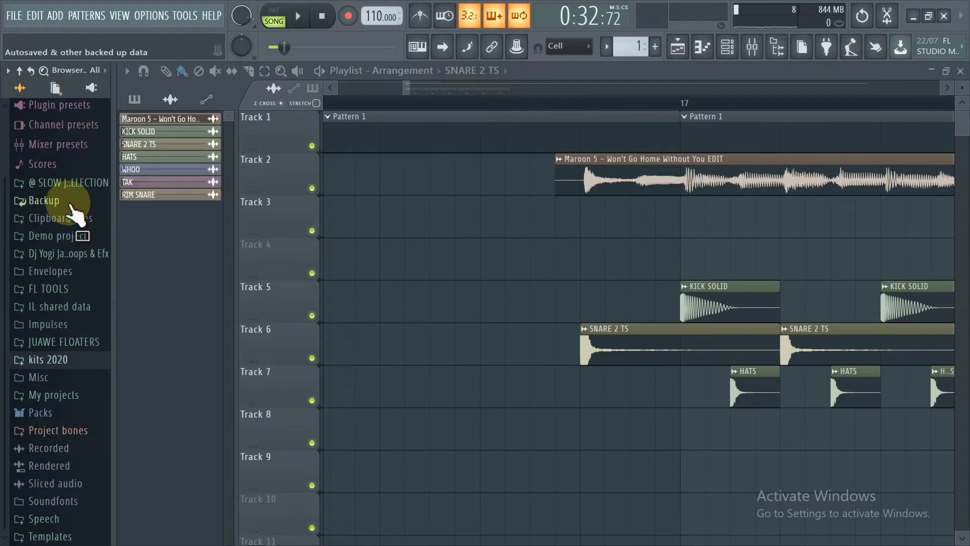
click(76, 379)
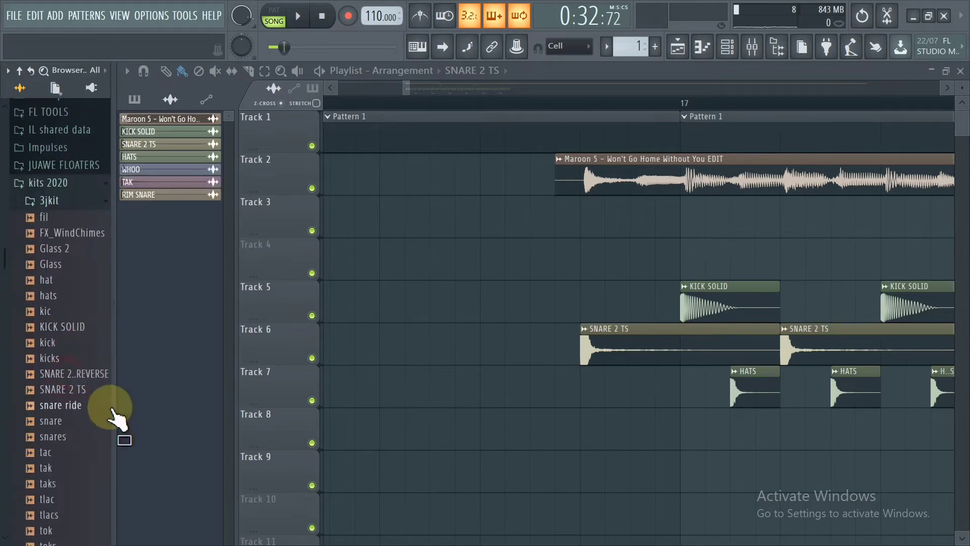
drag(78, 373, 657, 258)
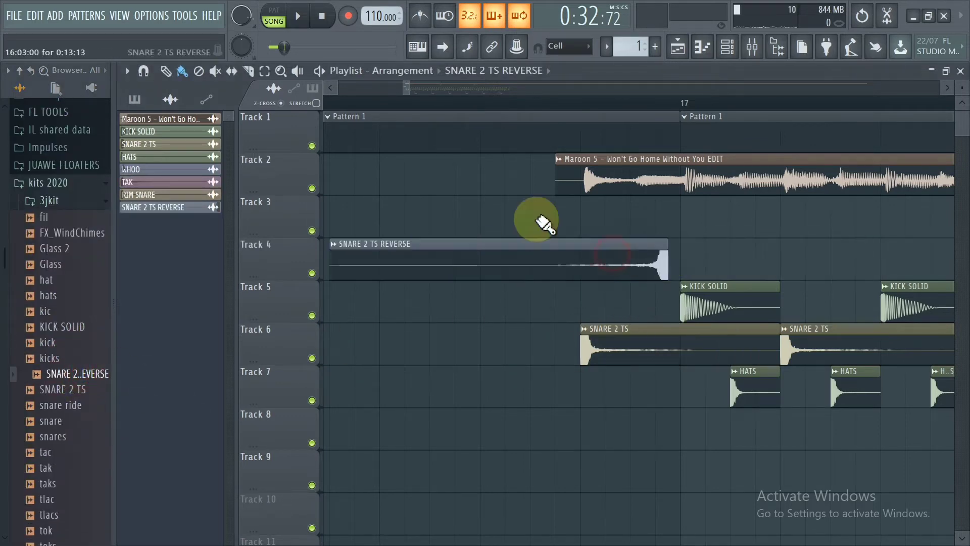
Align the SNARE 2 TS REVERSE clip so it ends exactly where the SNARE 2 TS hit in bar 16 starts.
scroll(628, 202, up, 4)
drag(357, 253, 379, 259)
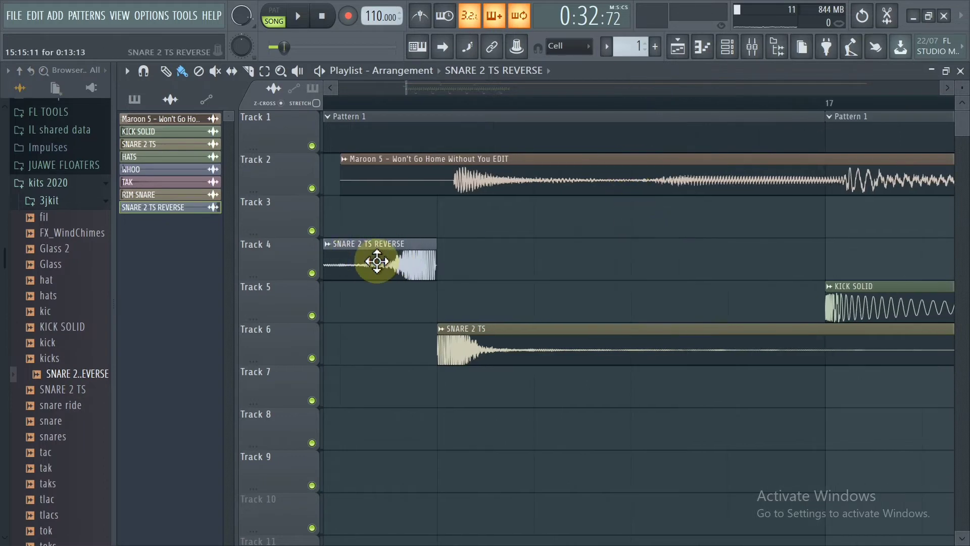
scroll(559, 102, down, 3)
scroll(559, 102, up, 6)
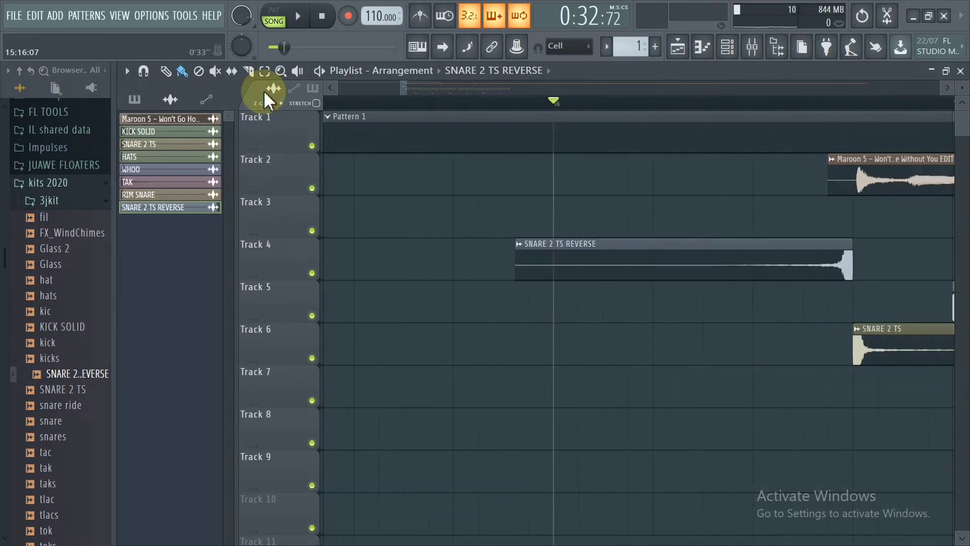
Slice the SNARE 2 TS REVERSE clip on Track 4 at bar 16, delete the part before the cut and play the lead-in.
click(248, 70)
click(561, 257)
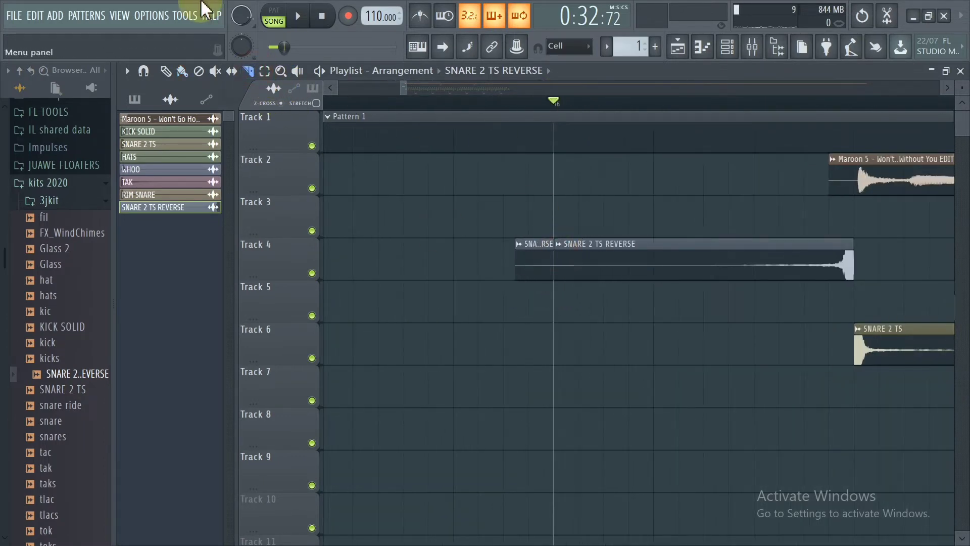
right_click(534, 265)
key(space)
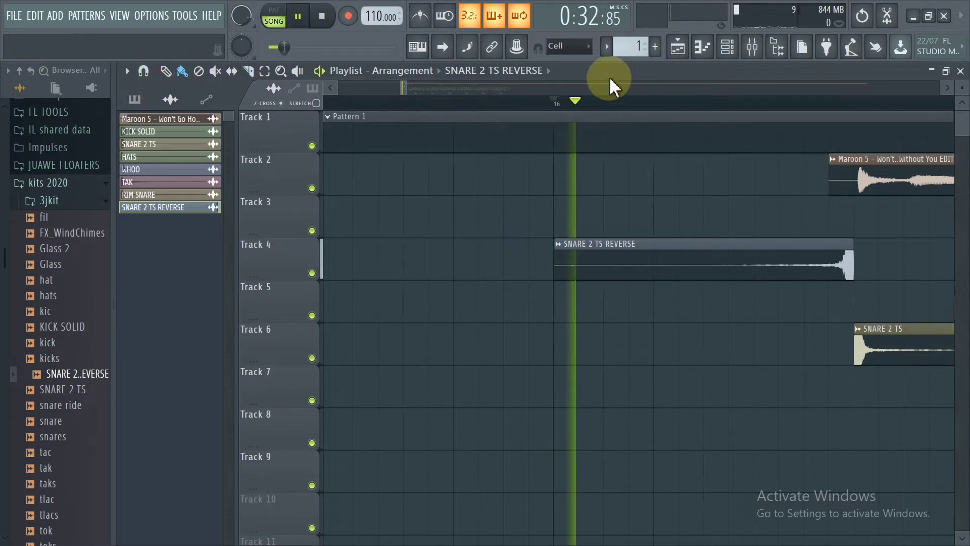
scroll(581, 109, up, 2)
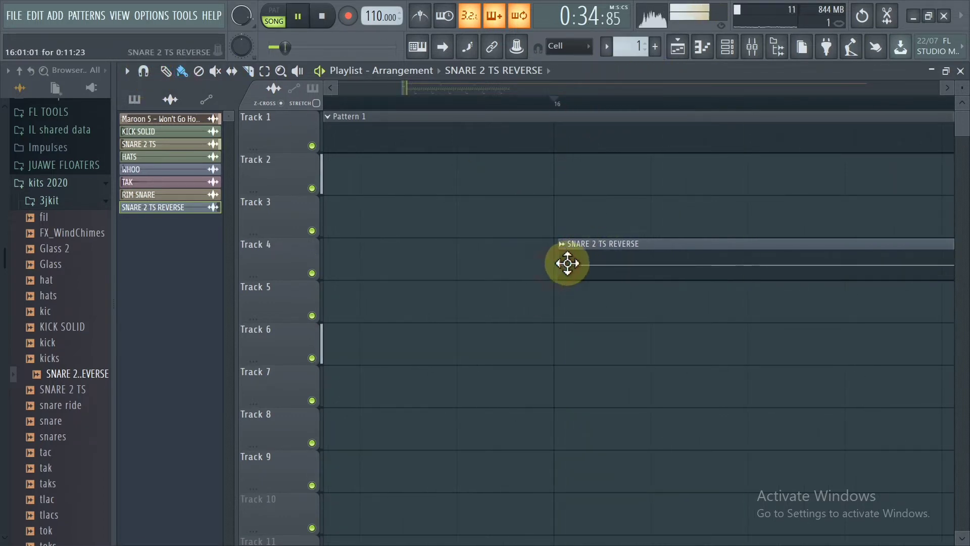
key(space)
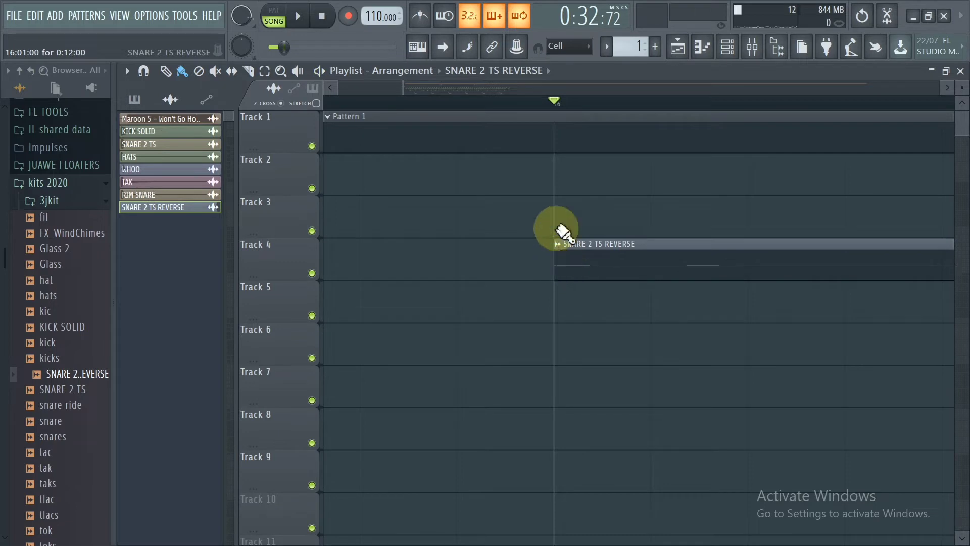
Place the OHHM sample from the fx folder in PERSONAL KITS on Track 3 at step 13 of bar 16.
scroll(511, 109, down, 2)
click(71, 198)
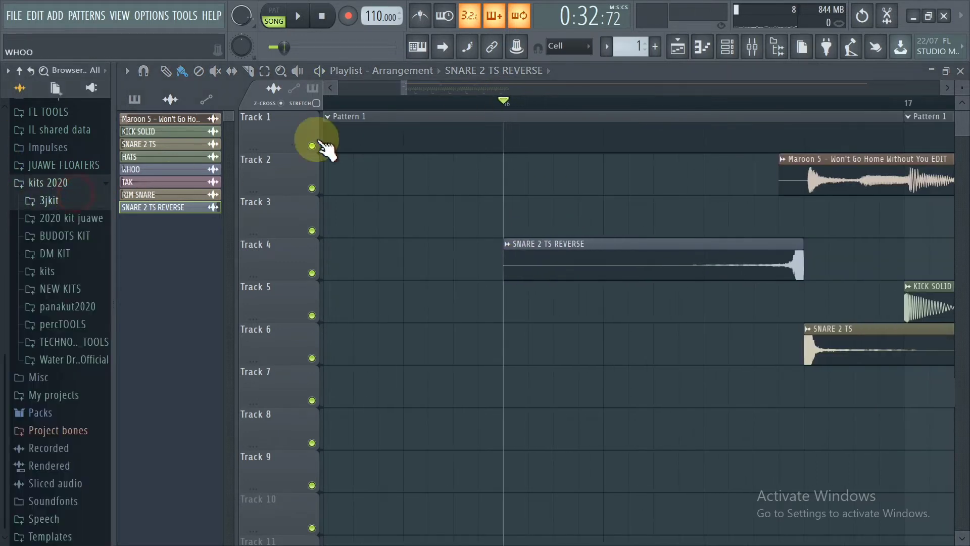
scroll(521, 117, down, 1)
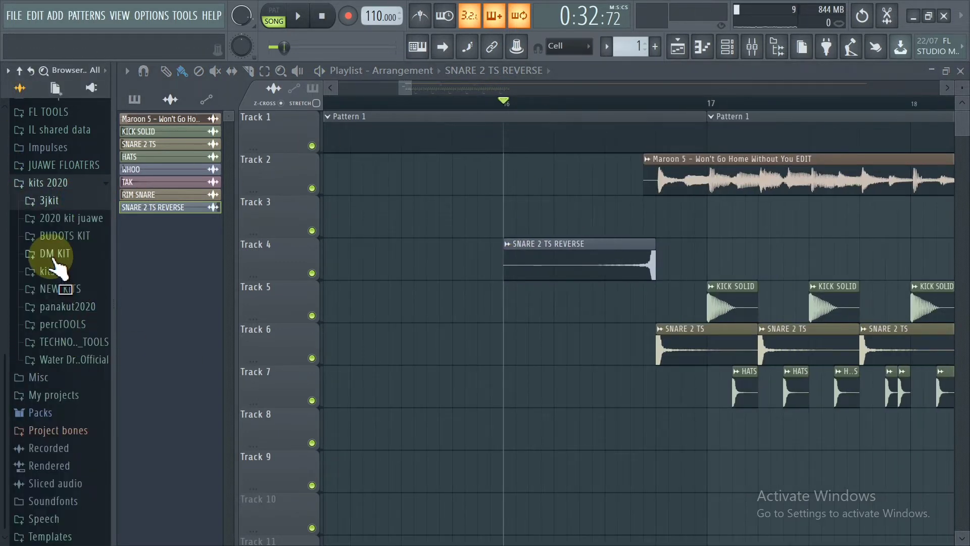
click(76, 273)
click(75, 293)
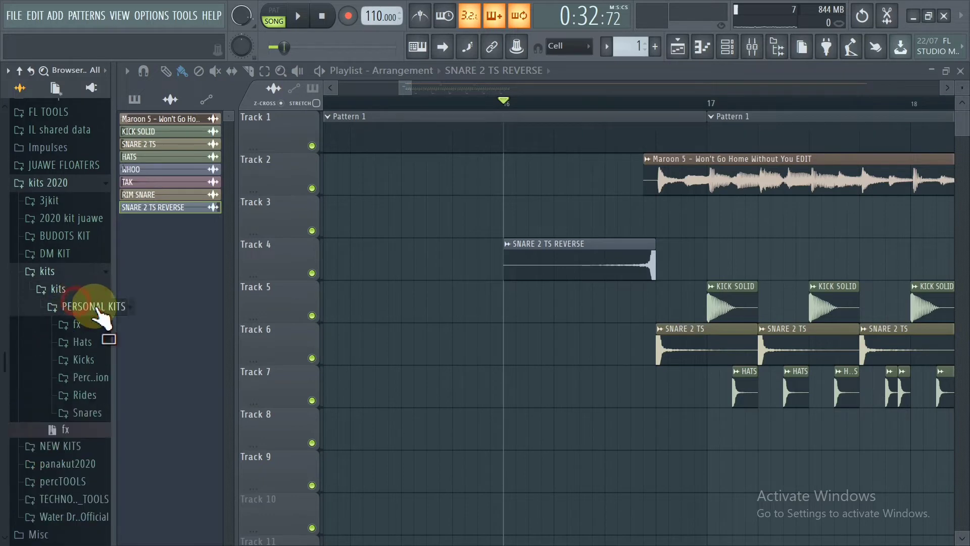
click(89, 326)
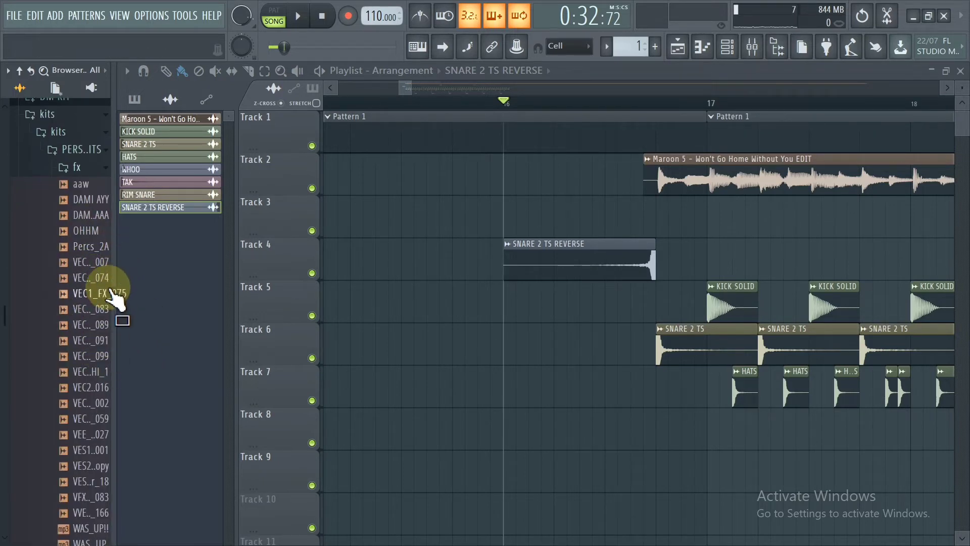
drag(92, 231, 686, 217)
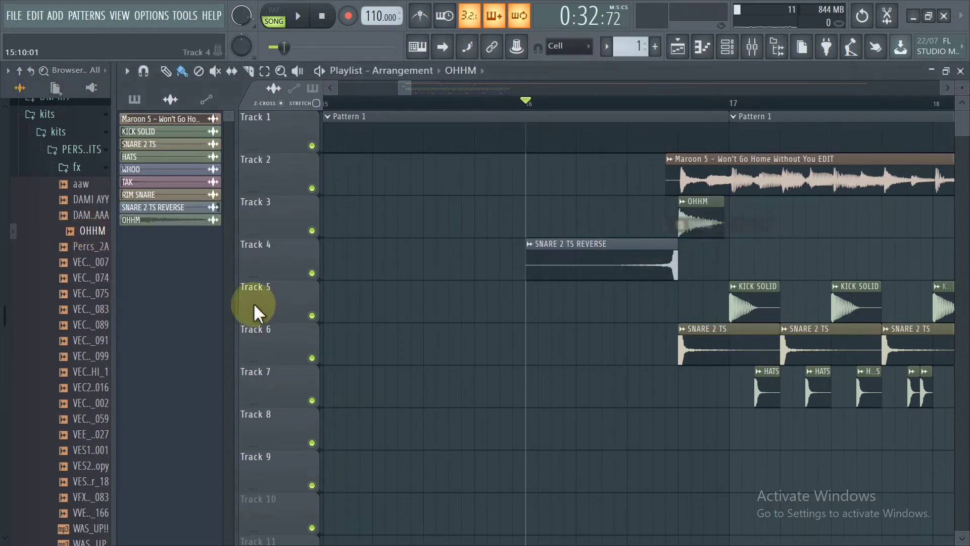
Place VFX2_Oneshots_083 on Track 4 right after the reversed snare and extend the OHHM clip to end at bar 17.
scroll(99, 228, down, 8)
scroll(103, 303, up, 8)
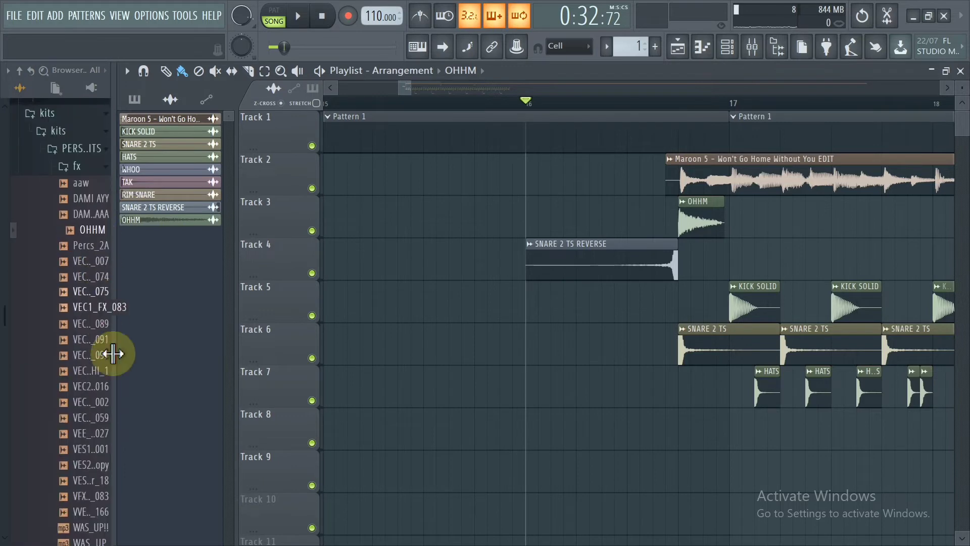
drag(108, 497, 654, 257)
scroll(752, 101, up, 5)
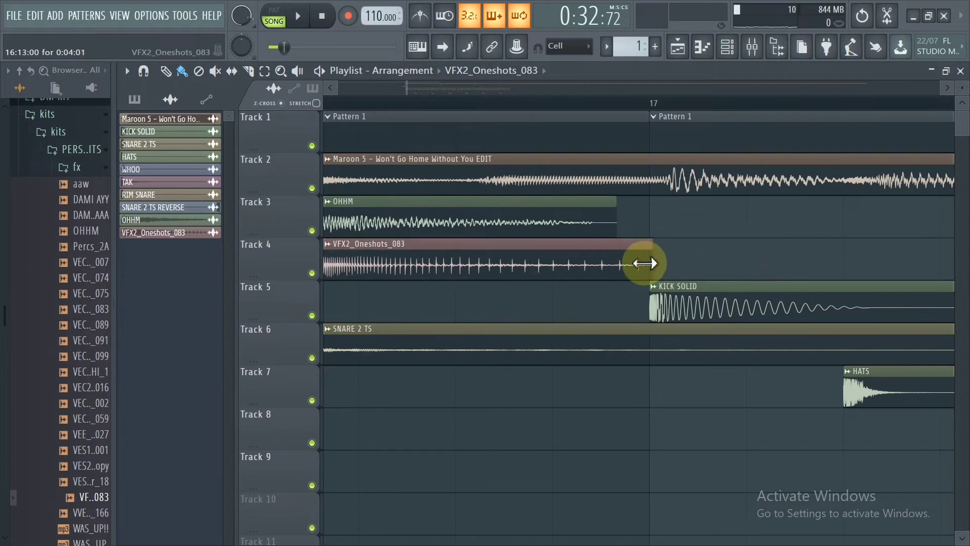
drag(615, 221, 643, 232)
scroll(589, 109, down, 5)
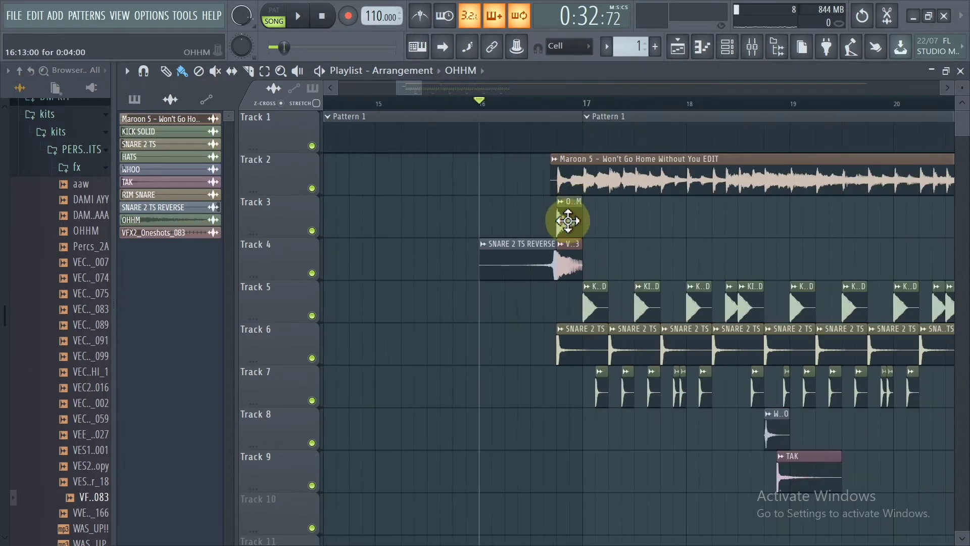
Move the OHHM clip from bar 16 on Track 3 to Track 4 in bar 40.
drag(568, 221, 836, 262)
scroll(625, 108, down, 4)
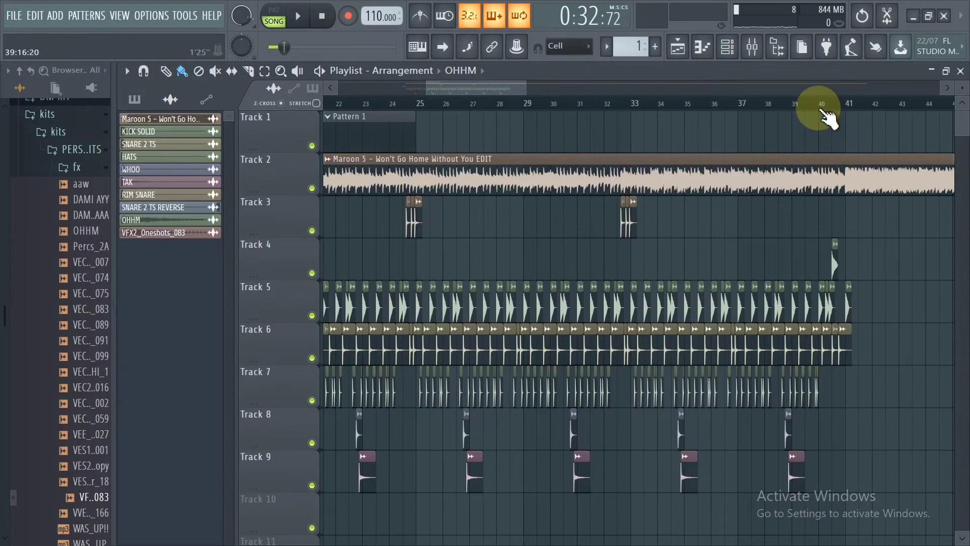
scroll(480, 102, down, 3)
scroll(480, 101, up, 6)
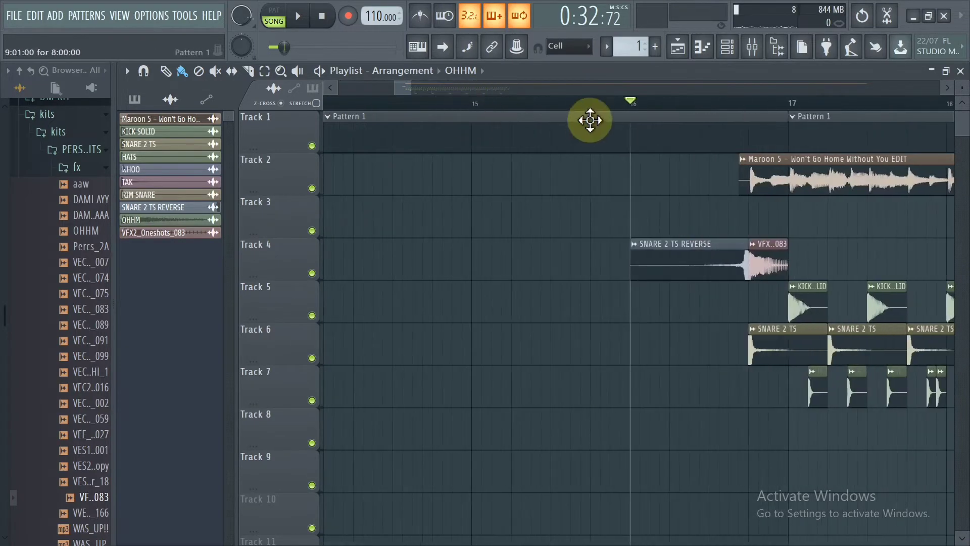
Copy the SNARE 2 TS REVERSE clip from bar 16 to the start of bar 40 on Track 4.
click(680, 241)
scroll(555, 112, down, 4)
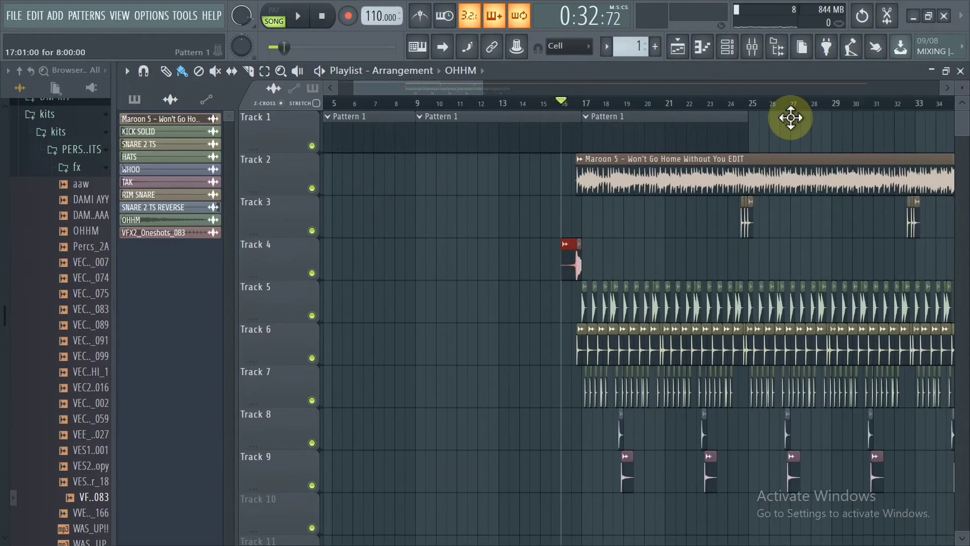
scroll(849, 108, down, 1)
scroll(823, 112, up, 8)
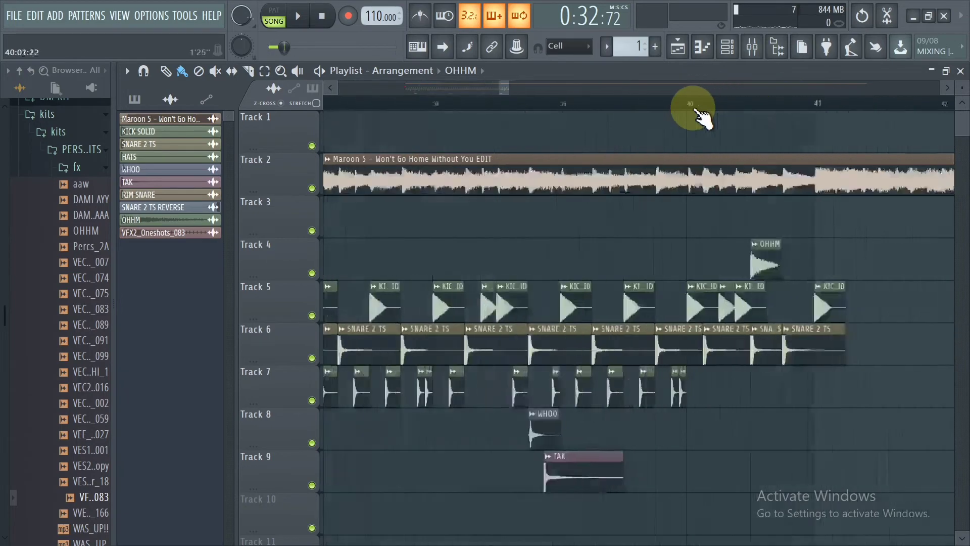
scroll(798, 111, up, 2)
scroll(758, 108, down, 5)
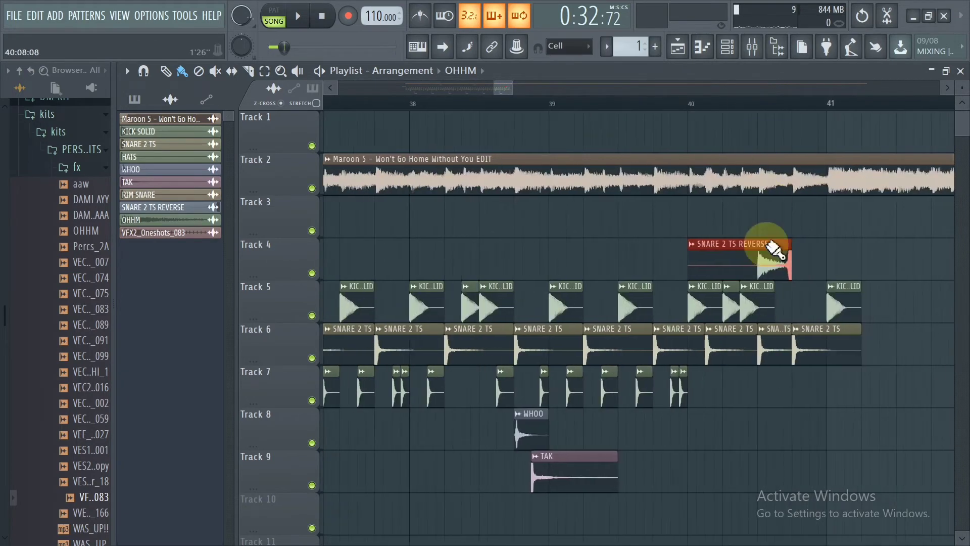
Align OHHM at step 13 of bar 40 and the SNARE 2 TS REVERSE copy to start at bar 40, directly before it.
drag(770, 249, 737, 242)
scroll(803, 202, up, 2)
click(760, 278)
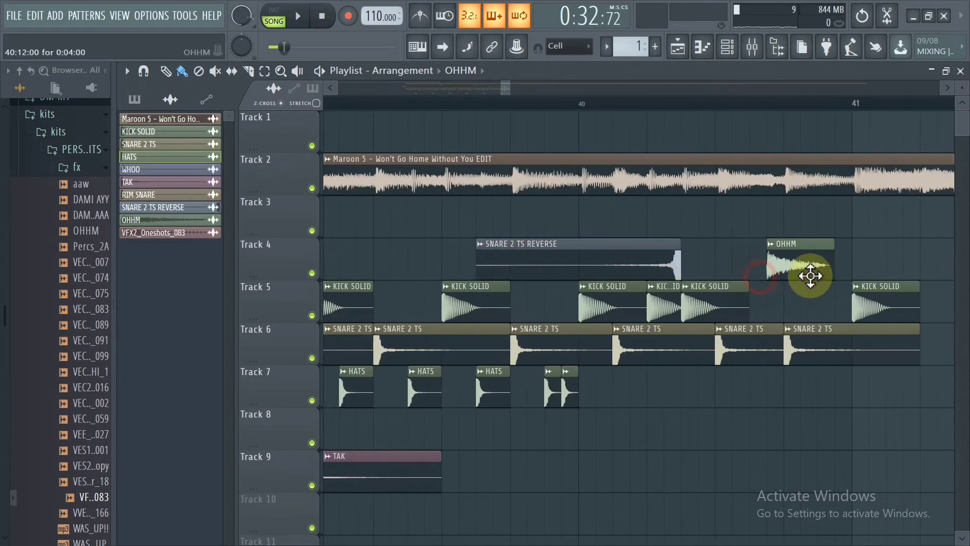
drag(638, 266, 736, 262)
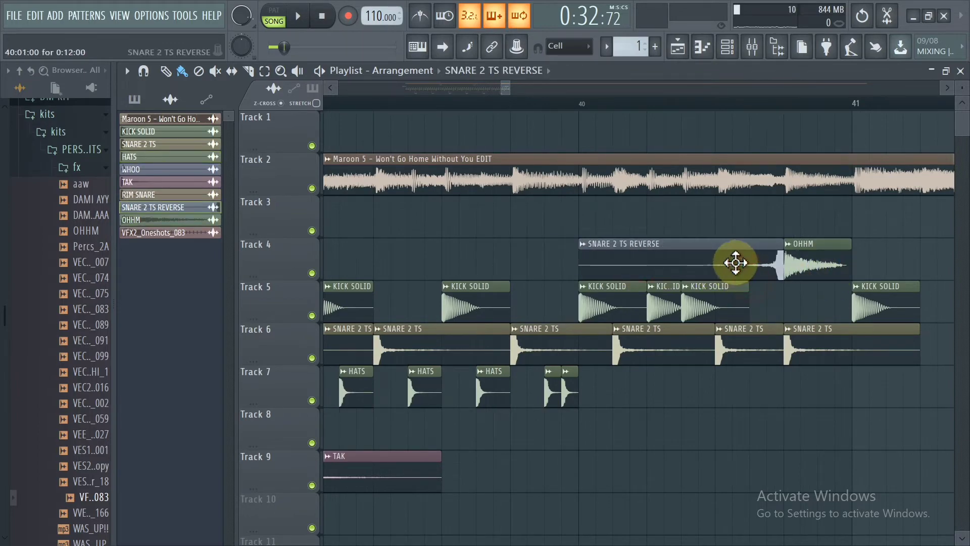
Play the arrangement from the bar 16 lead-in and listen through the beat to the snare fill before bar 25.
drag(796, 109, 450, 101)
key(space)
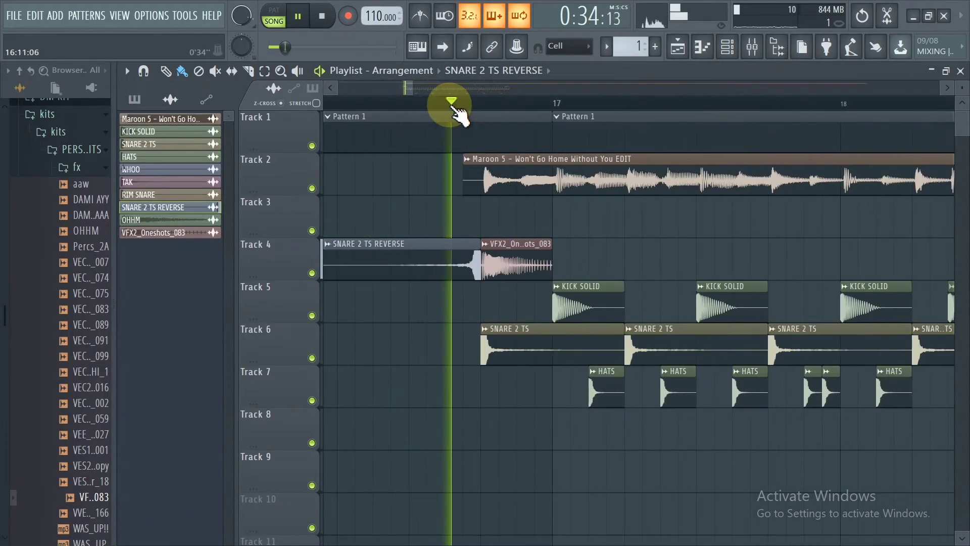
key(alt+Tab)
key(alt+Tab)
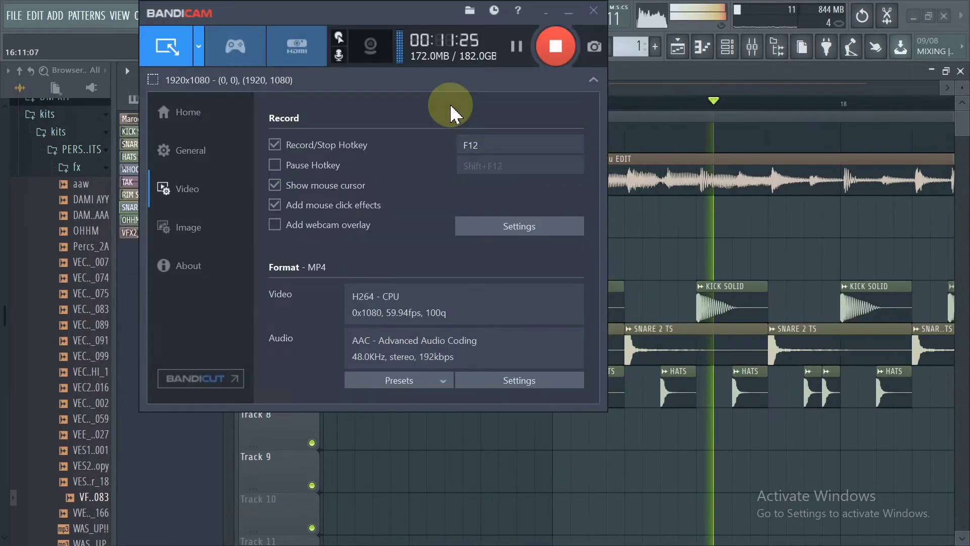
key(alt+Tab)
scroll(515, 104, down, 5)
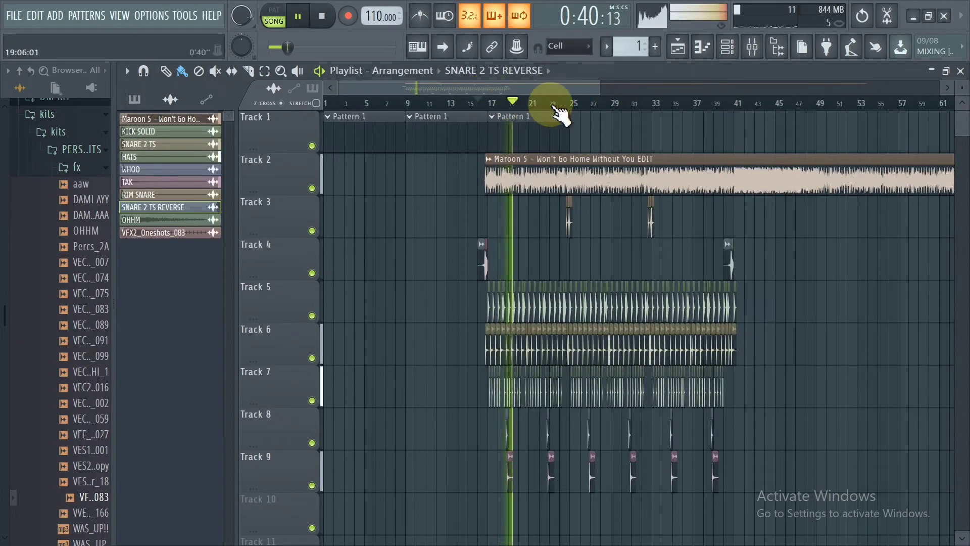
drag(582, 111, 452, 111)
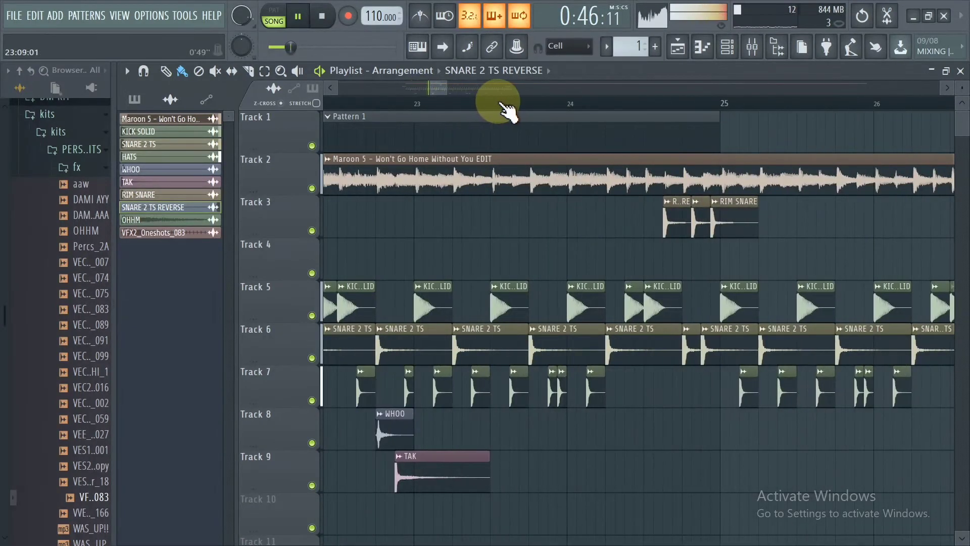
mouse_move(707, 112)
mouse_down()
mouse_move(693, 108)
mouse_move(721, 112)
mouse_move(688, 108)
mouse_move(708, 119)
mouse_move(706, 106)
mouse_move(714, 108)
mouse_up()
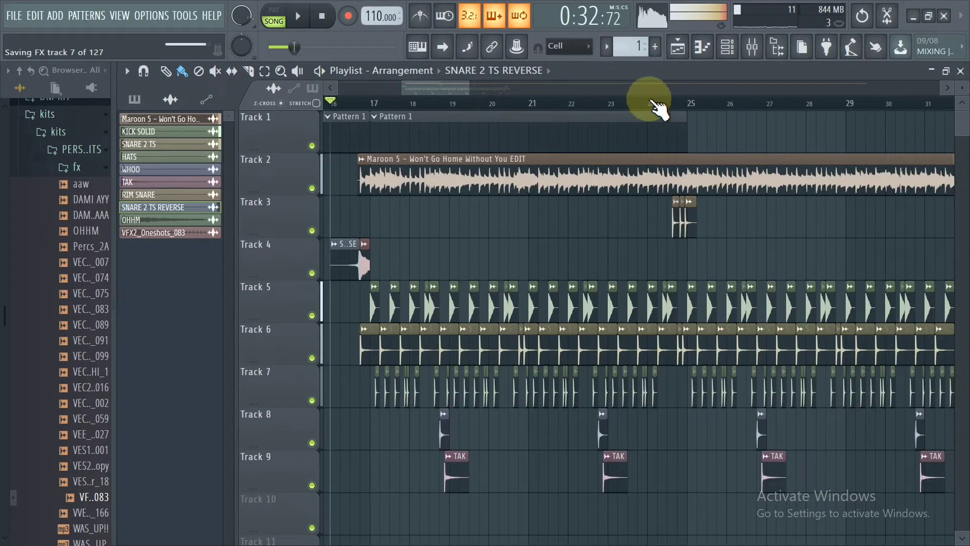
Select all drum and effect clips below the song clip and move them down one track, leaving Track 3 empty.
drag(603, 100, 650, 242)
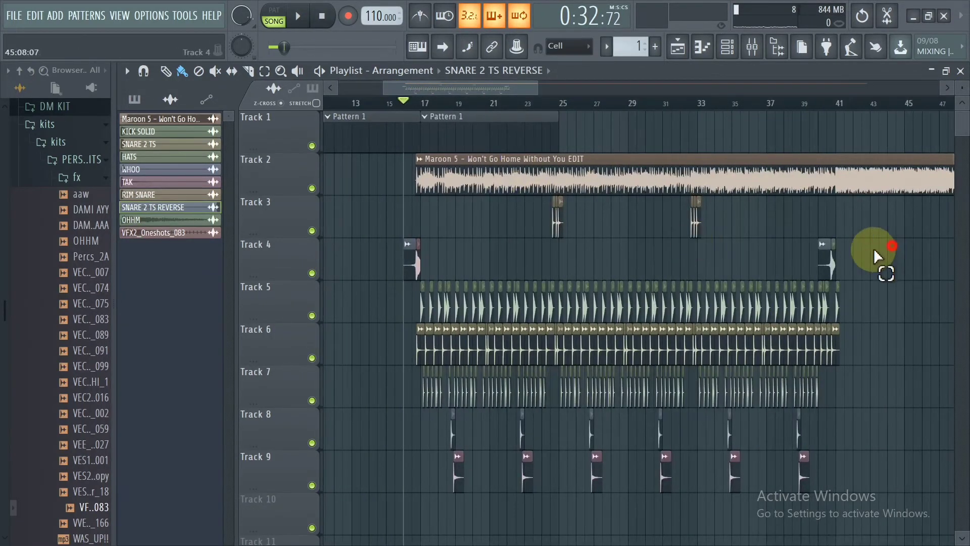
drag(881, 260, 636, 264)
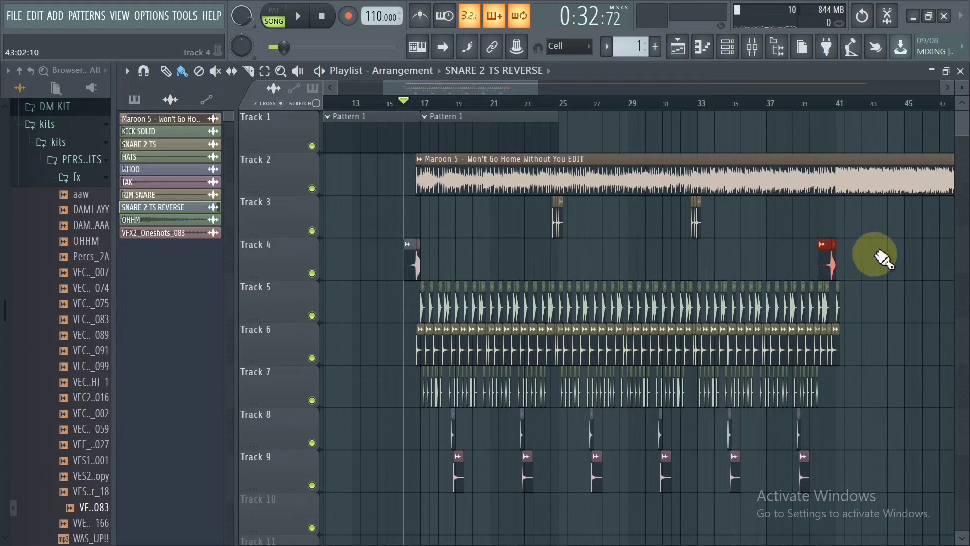
drag(882, 240, 404, 513)
drag(924, 223, 404, 530)
scroll(432, 108, up, 5)
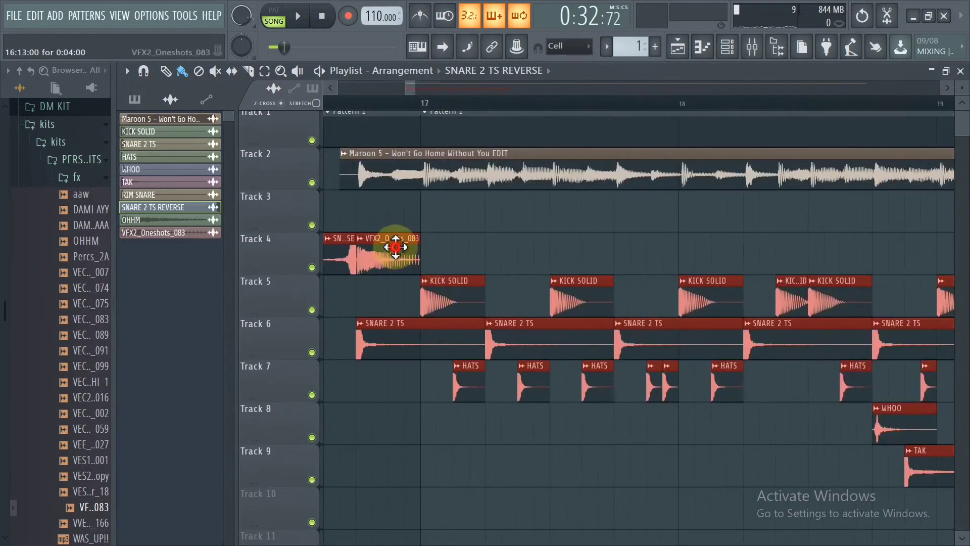
Switch to File Explorer and search Quick access for CRASH, then narrow the search to CRASH 17.
key(alt+Tab)
key(Tab)
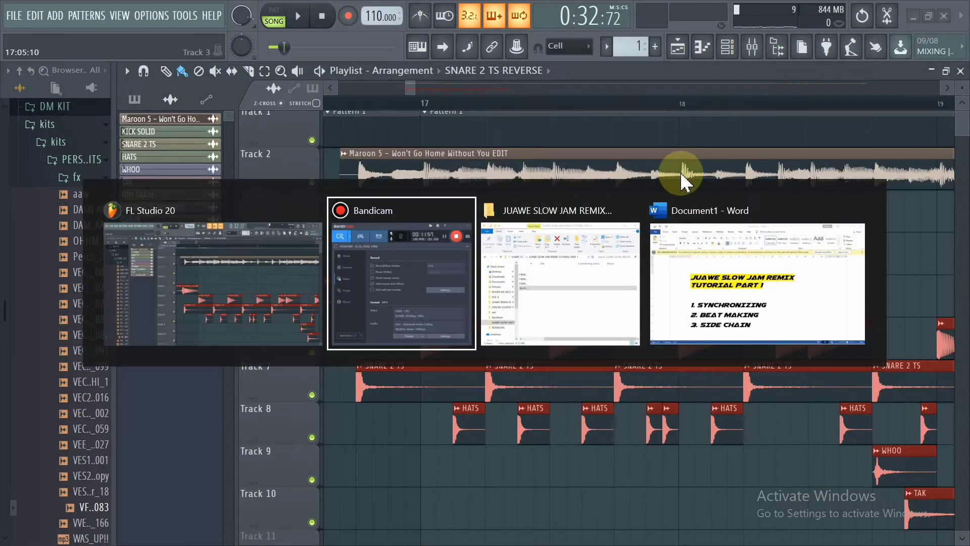
click(412, 249)
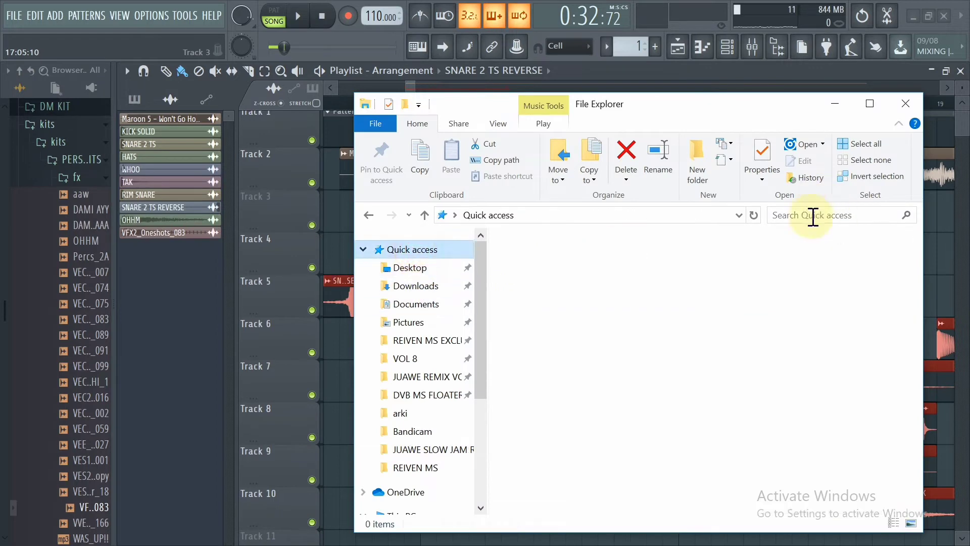
click(791, 216)
text(CRASH)
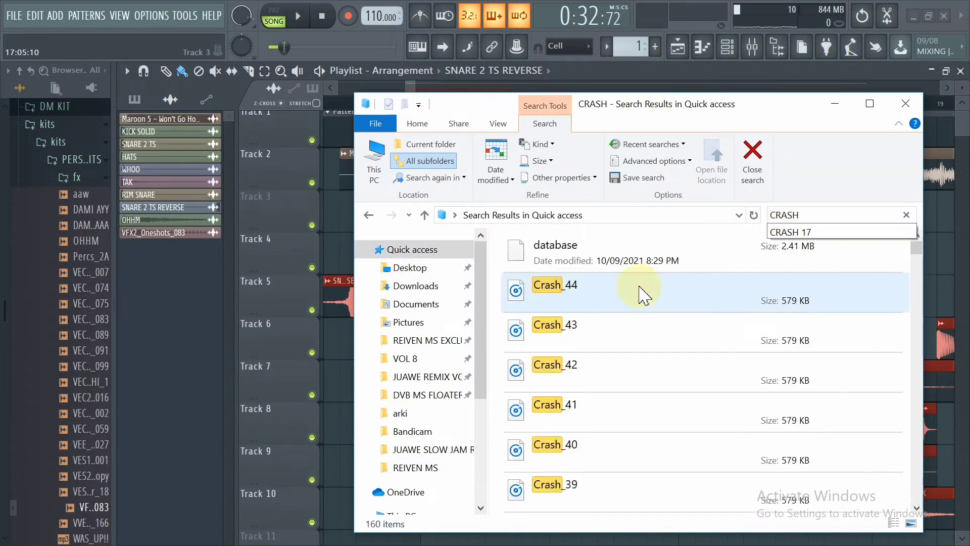
click(616, 289)
click(819, 216)
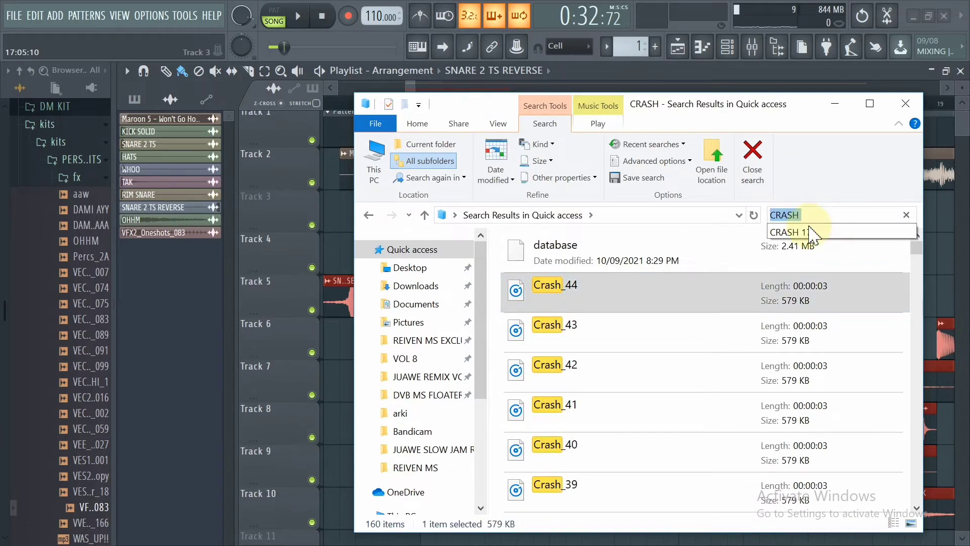
key(Down)
key(Return)
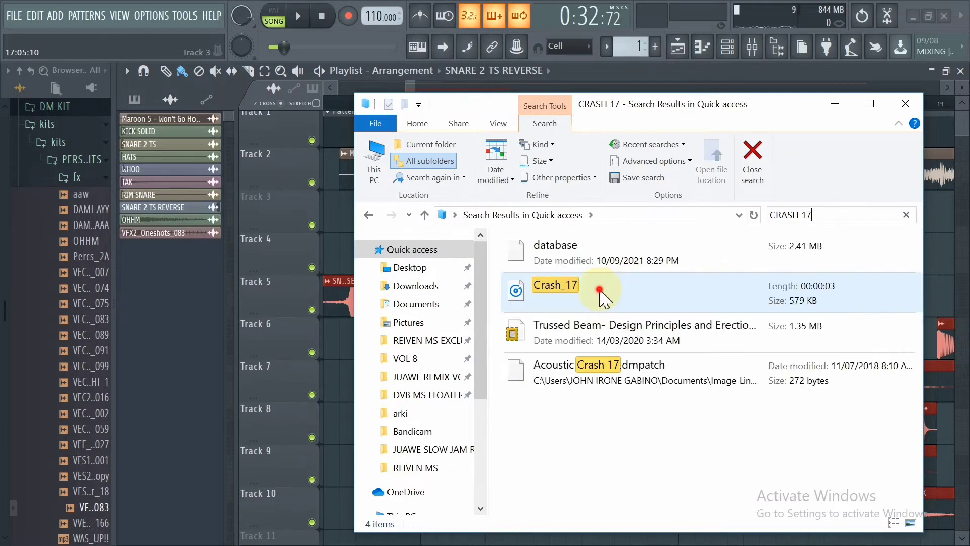
Bring the Crash_17 file into the FL Studio playlist and place it on Track 3 just before bar 17.
click(642, 288)
drag(791, 288, 511, 252)
scroll(689, 108, down, 4)
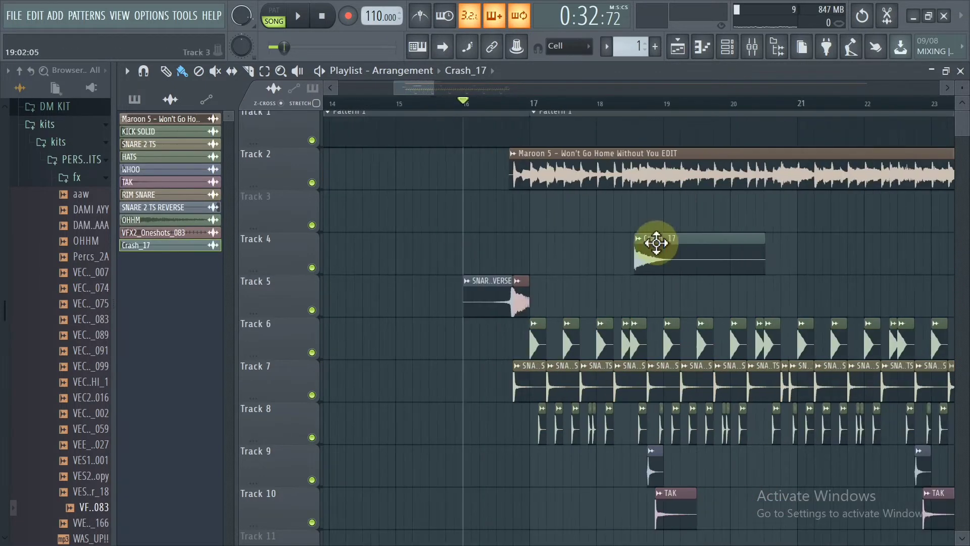
drag(655, 243, 551, 197)
Set the Crash_17 channel's time-stretching mode to Resample and reset its stretch time.
double_click(552, 201)
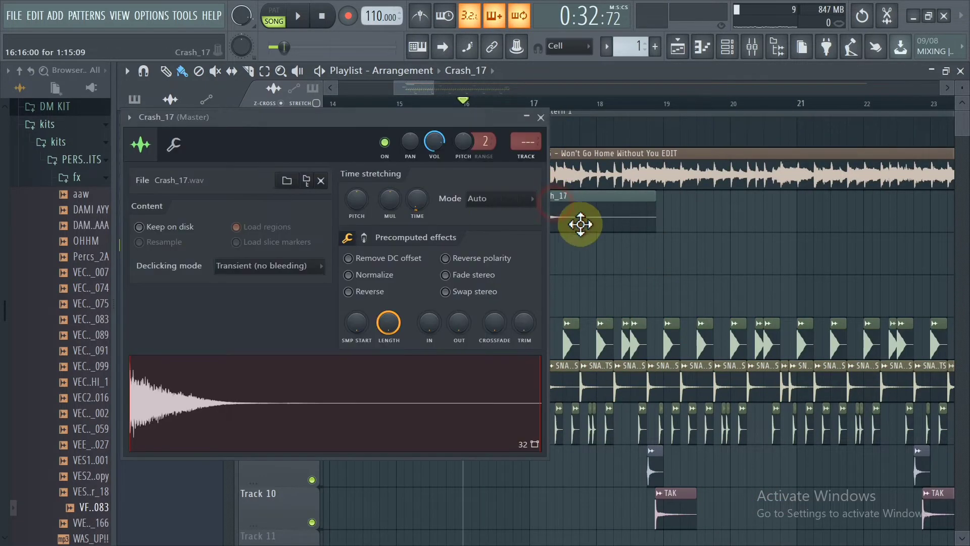
click(497, 210)
click(477, 220)
right_click(419, 207)
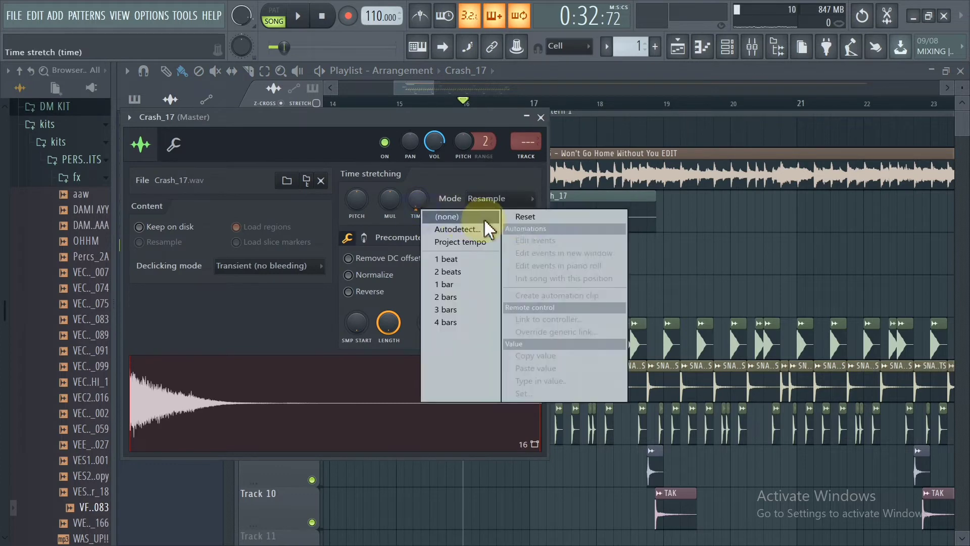
click(530, 218)
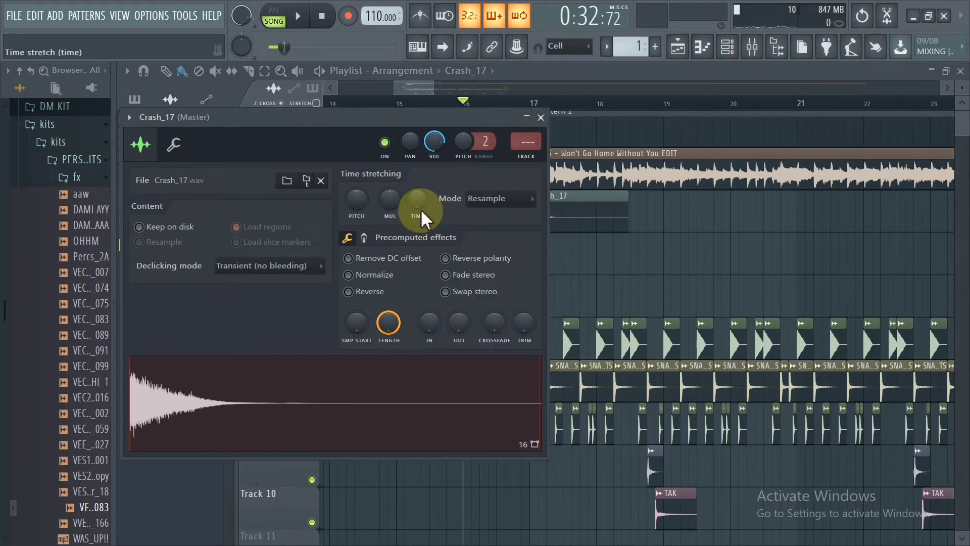
click(498, 202)
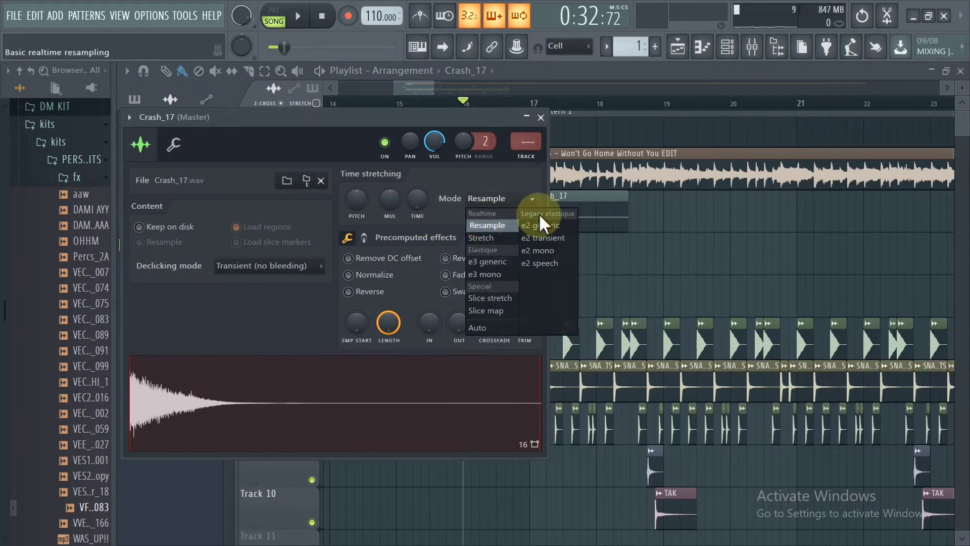
click(604, 205)
Slice the Crash_17 clip on Track 3 at bar 18 and delete the tail after the cut.
scroll(550, 109, up, 4)
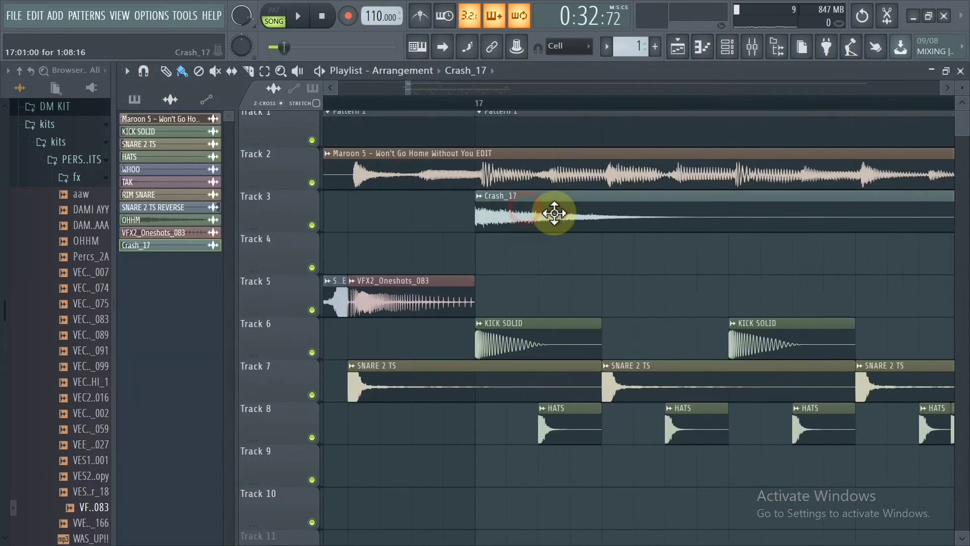
click(254, 72)
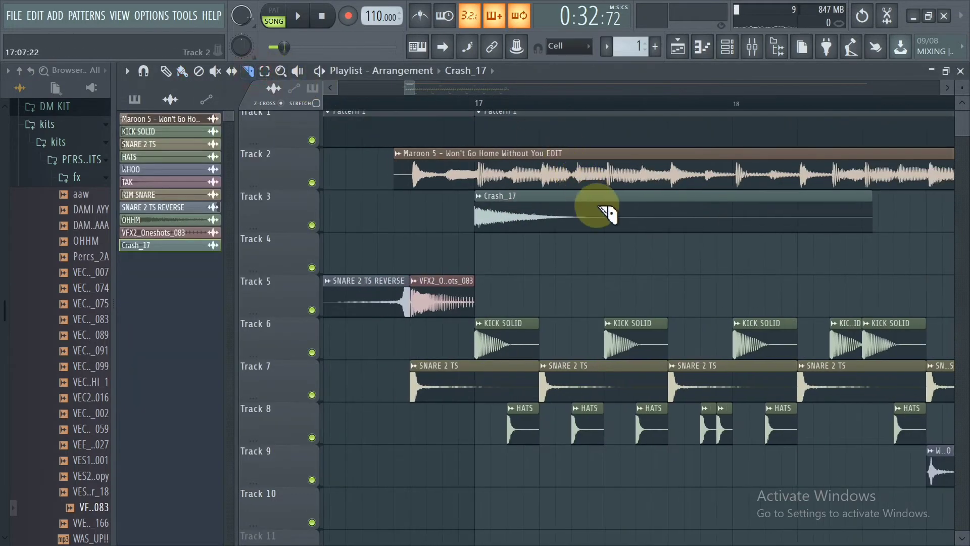
click(199, 71)
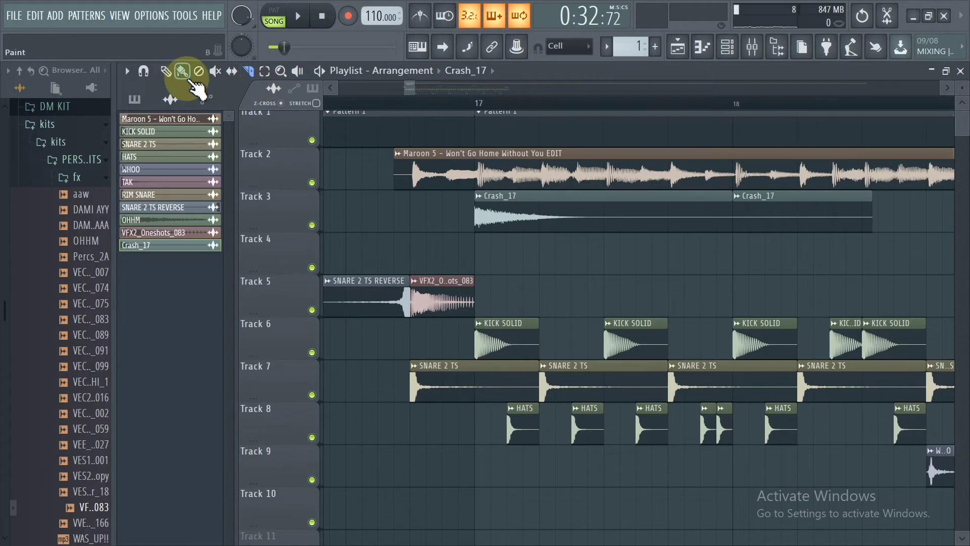
click(829, 223)
scroll(747, 103, up, 3)
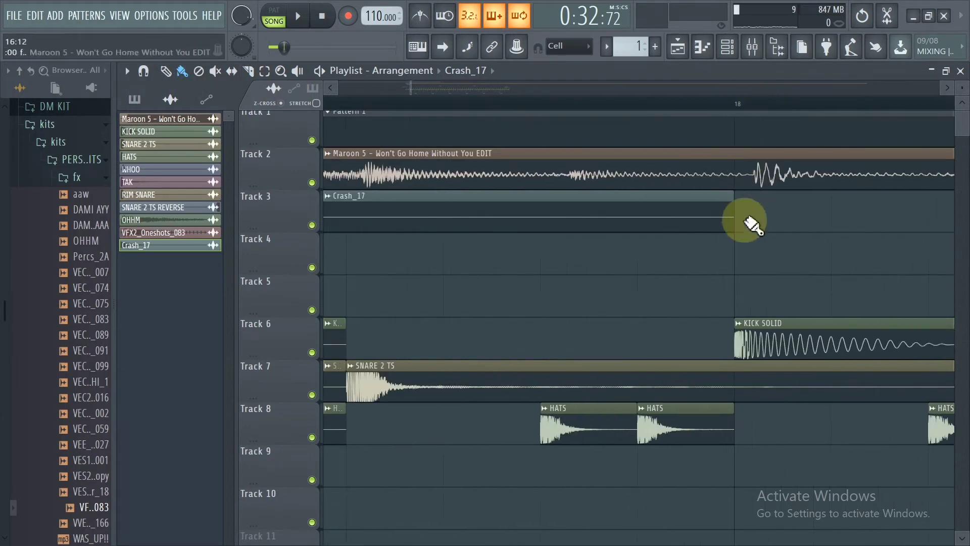
scroll(747, 116, down, 2)
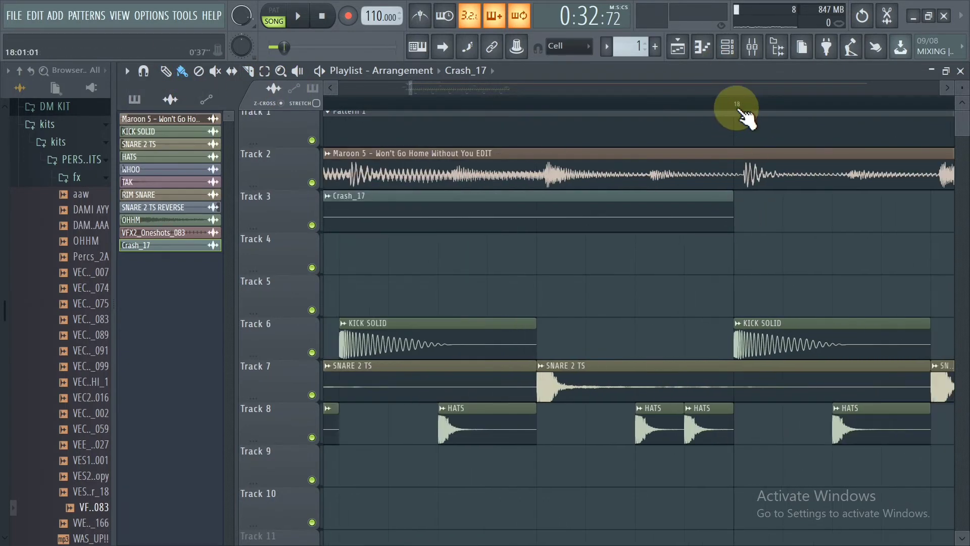
scroll(746, 116, down, 3)
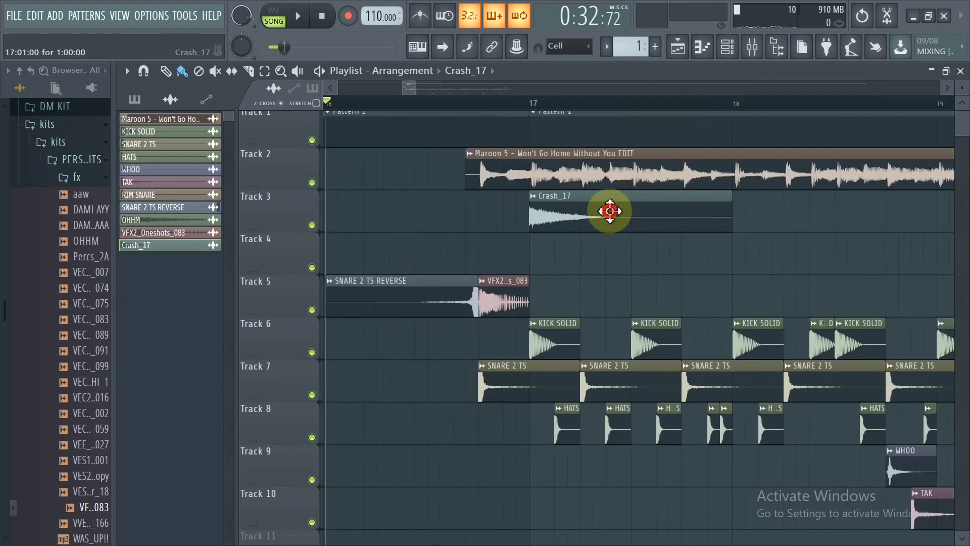
Route the Crash_17 channel to mixer Insert 3 and lower that mixer track's volume.
double_click(610, 211)
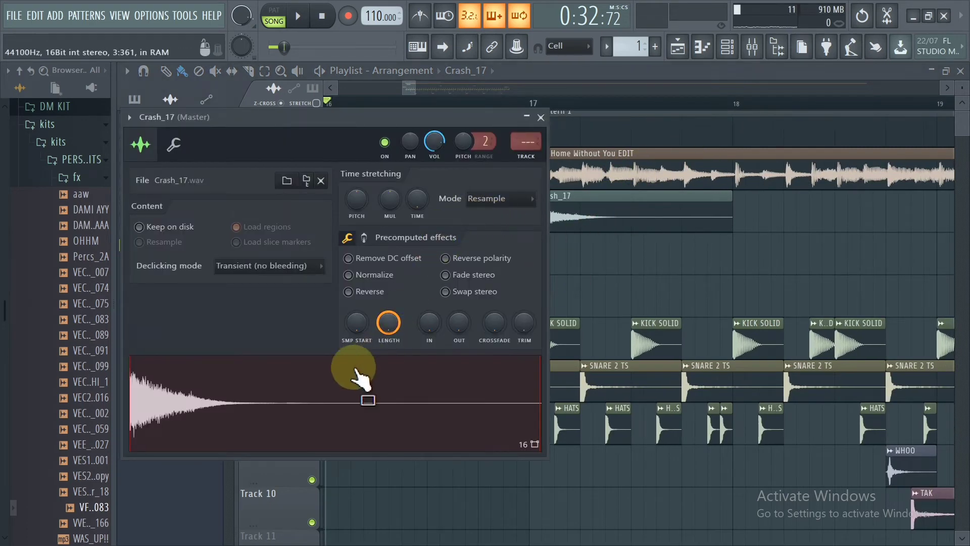
click(753, 52)
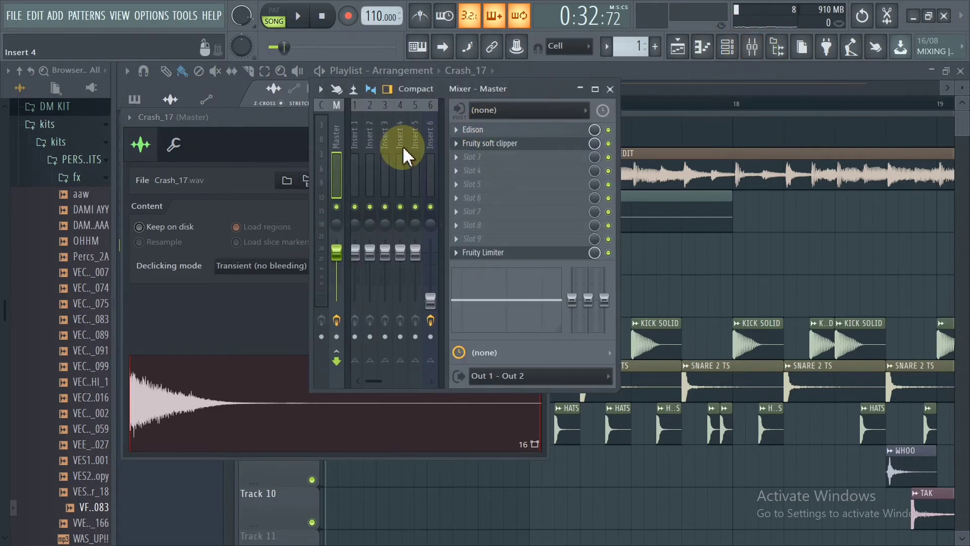
click(401, 159)
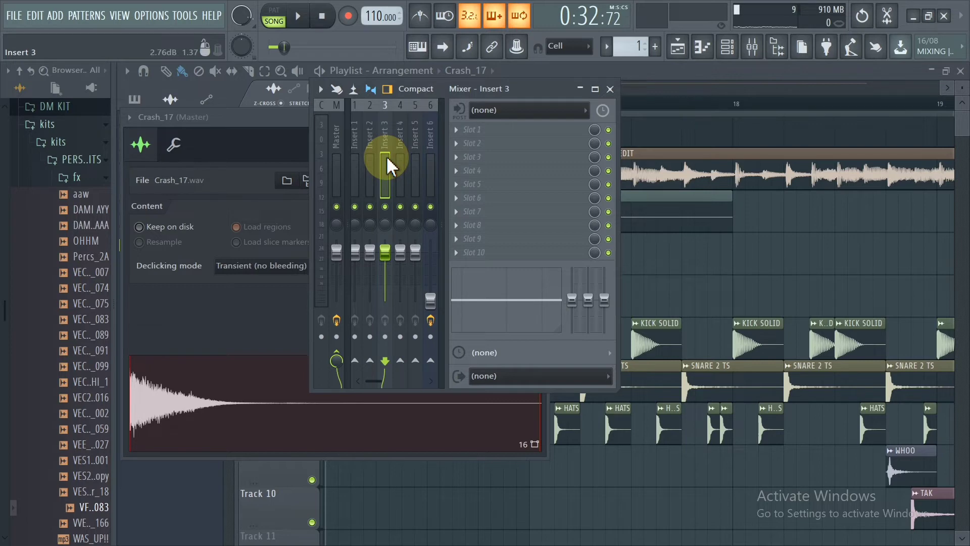
right_click(388, 162)
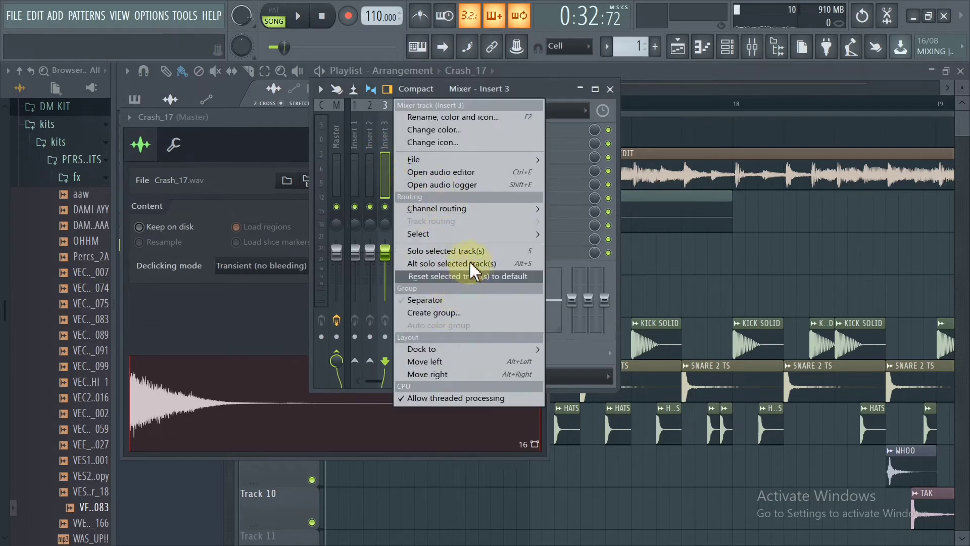
mouse_move(490, 209)
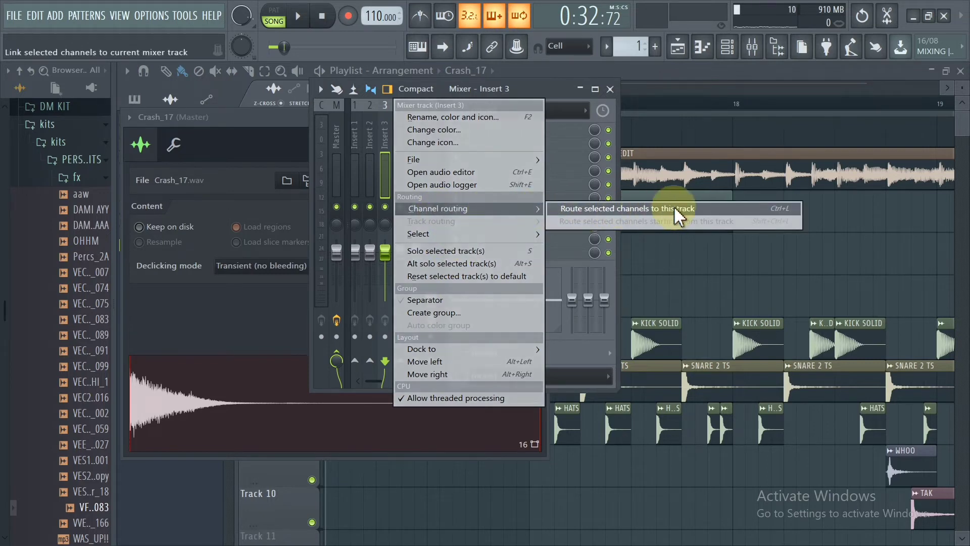
click(707, 210)
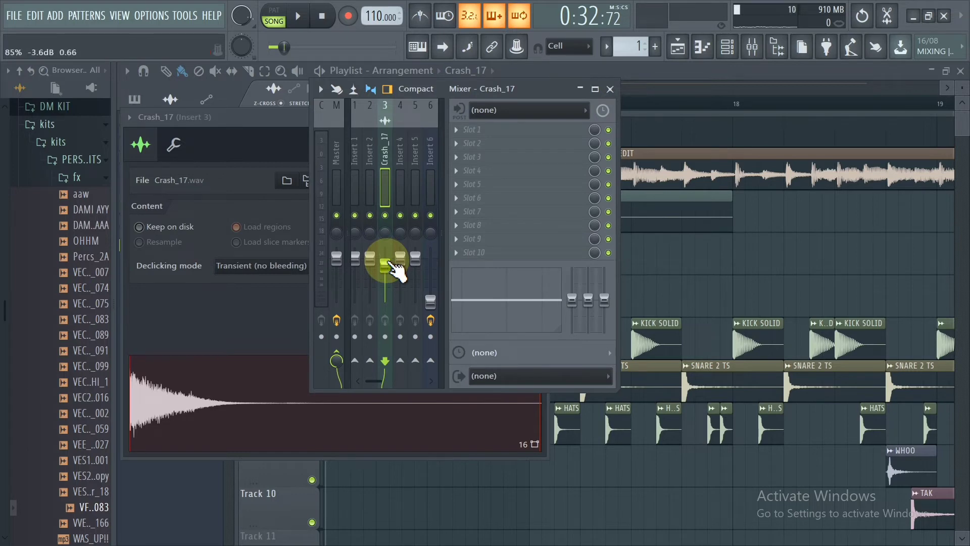
click(758, 336)
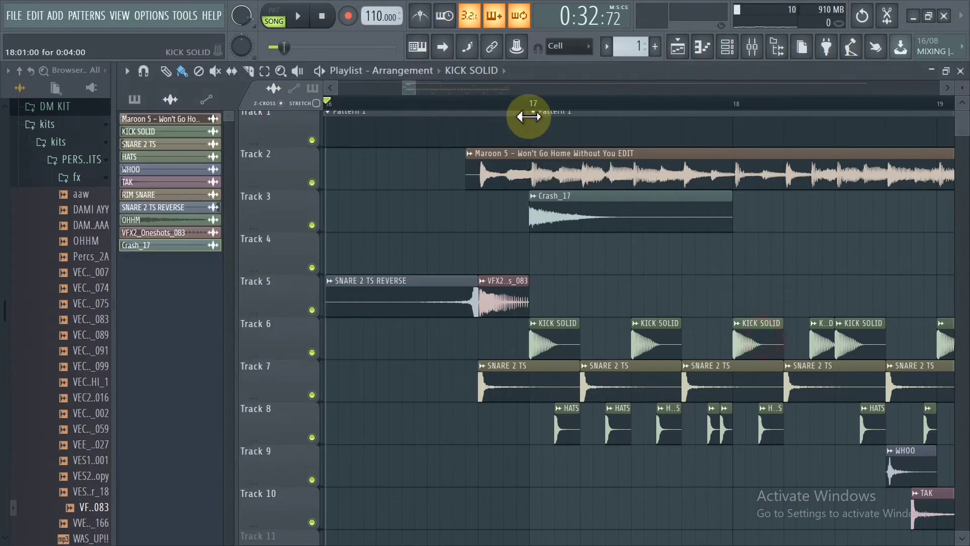
Place copies of the Crash_17 clip on Track 3 at bars 25, 33 and 41.
scroll(516, 113, down, 2)
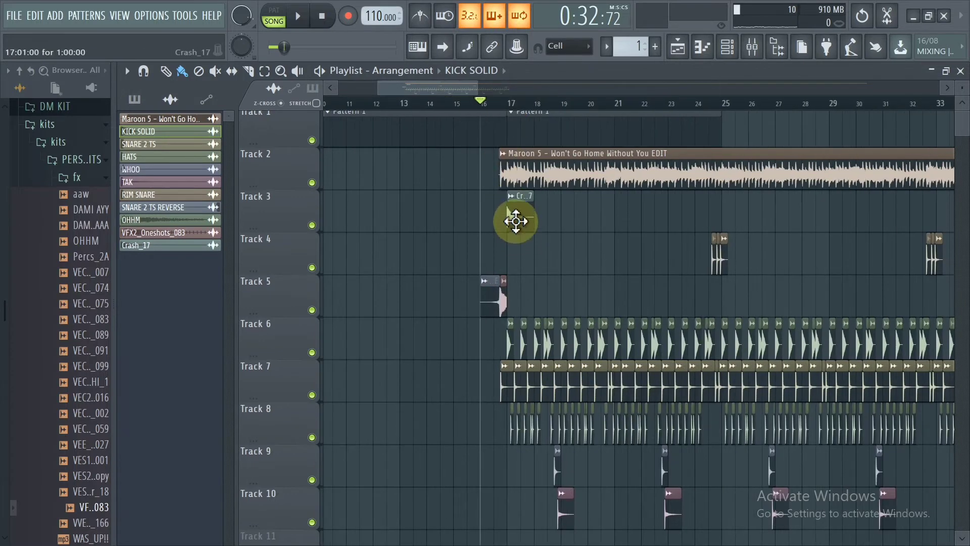
click(803, 216)
mouse_move(727, 217)
mouse_down()
mouse_move(520, 217)
mouse_move(735, 216)
mouse_up()
click(520, 112)
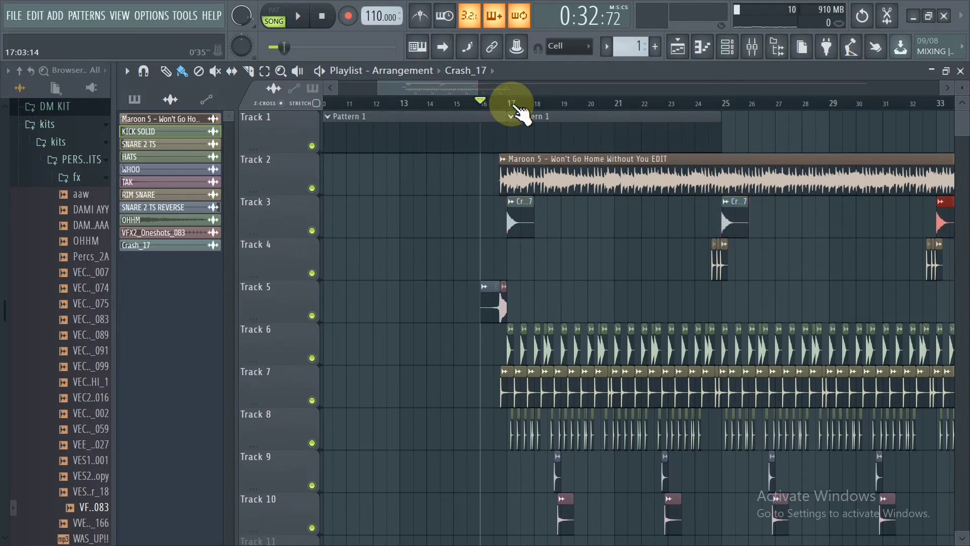
scroll(516, 104, down, 5)
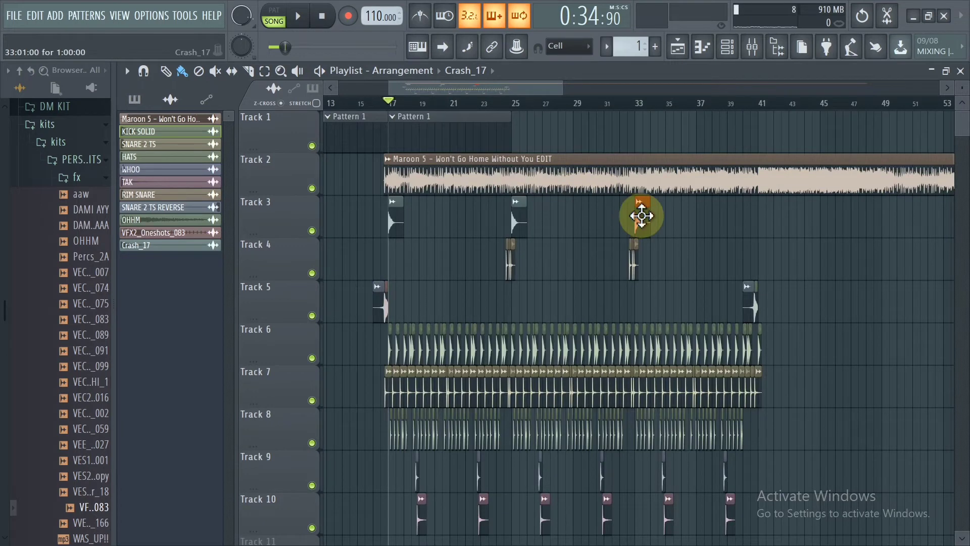
drag(642, 216, 767, 218)
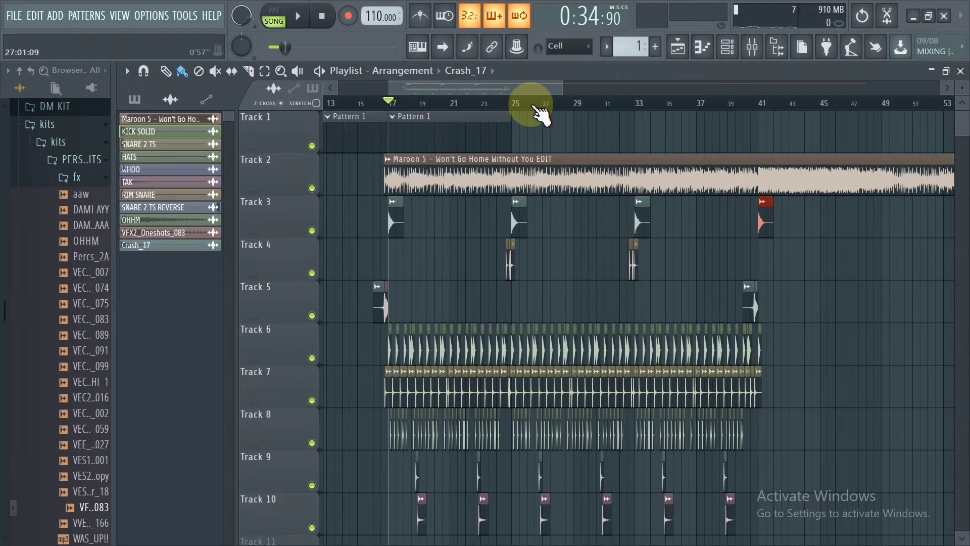
Play the arrangement from bar 16 and listen to the lead-in and the crash at bar 17.
scroll(400, 107, up, 2)
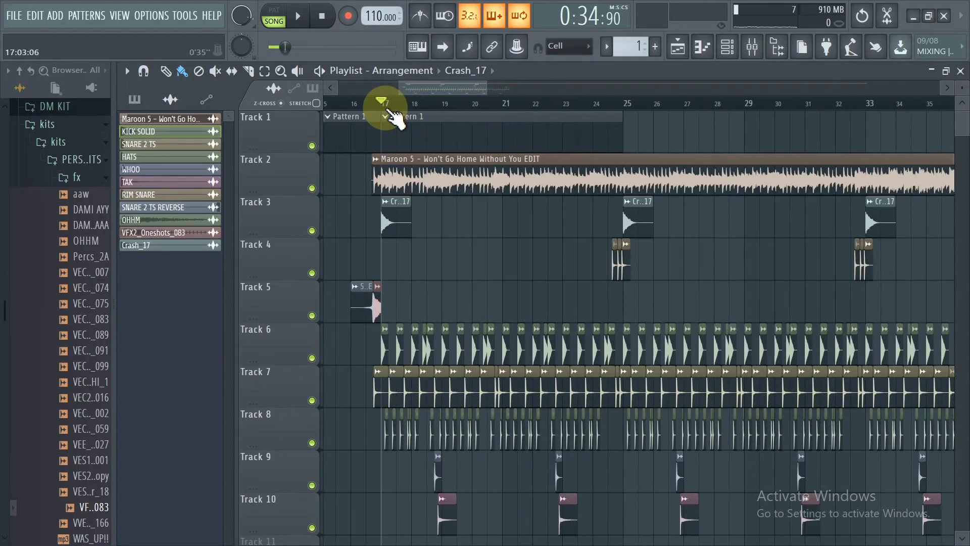
click(351, 107)
scroll(362, 116, up, 5)
key(space)
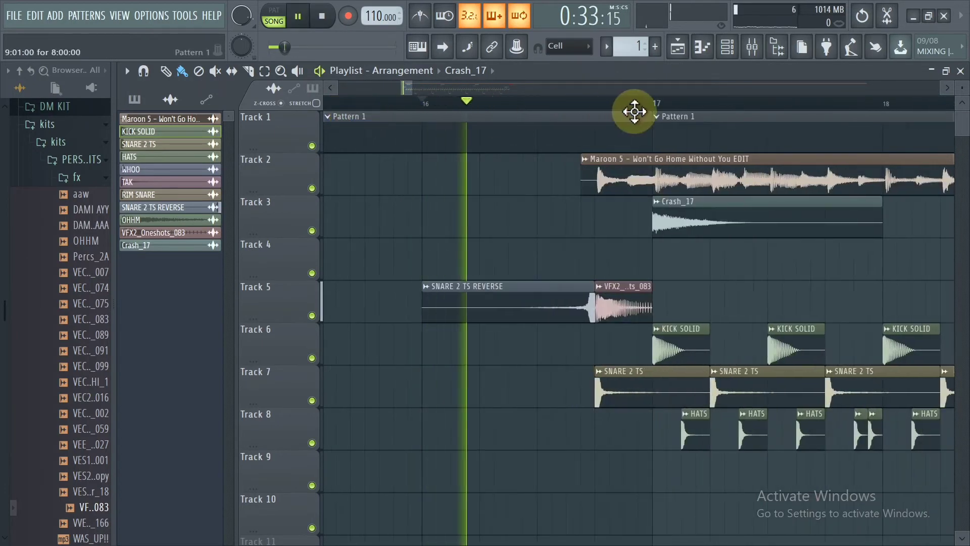
scroll(652, 108, up, 4)
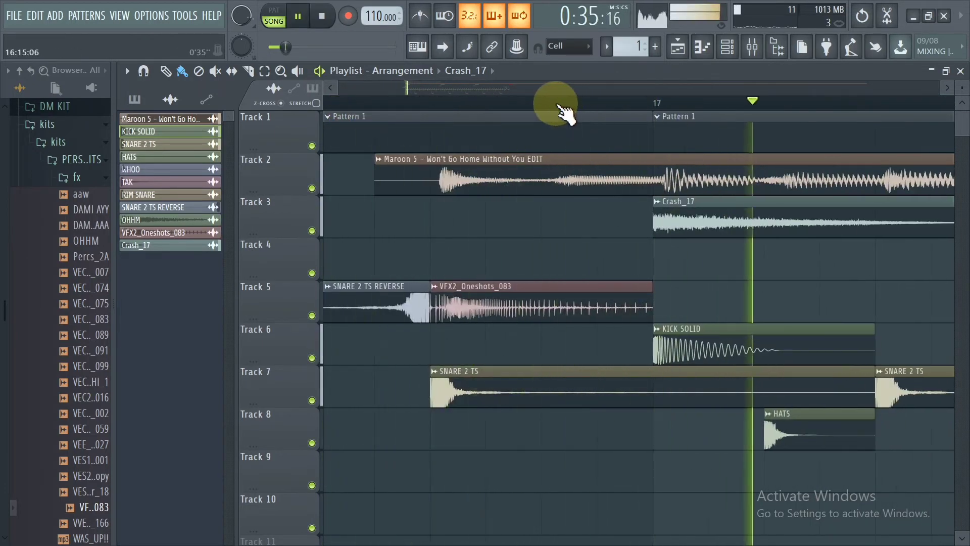
scroll(561, 107, down, 6)
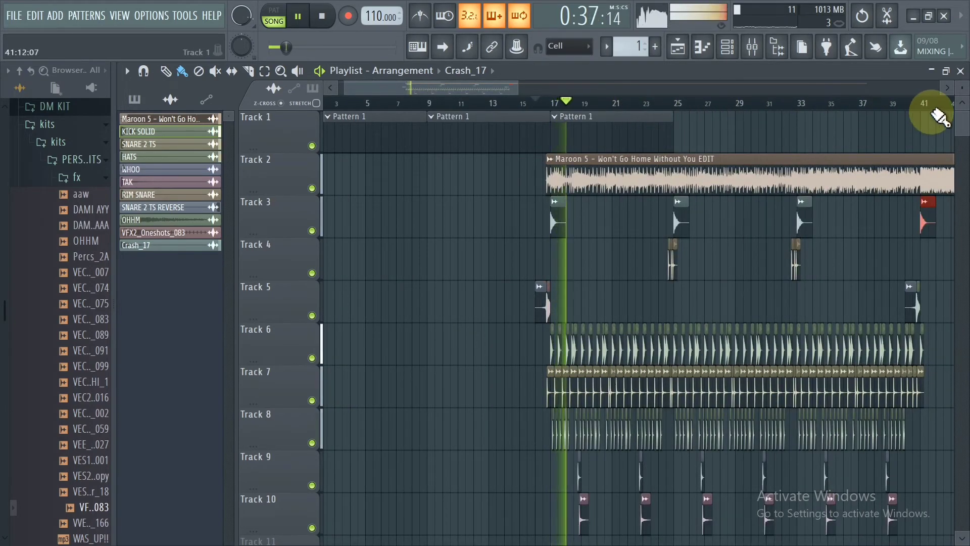
scroll(934, 110, up, 5)
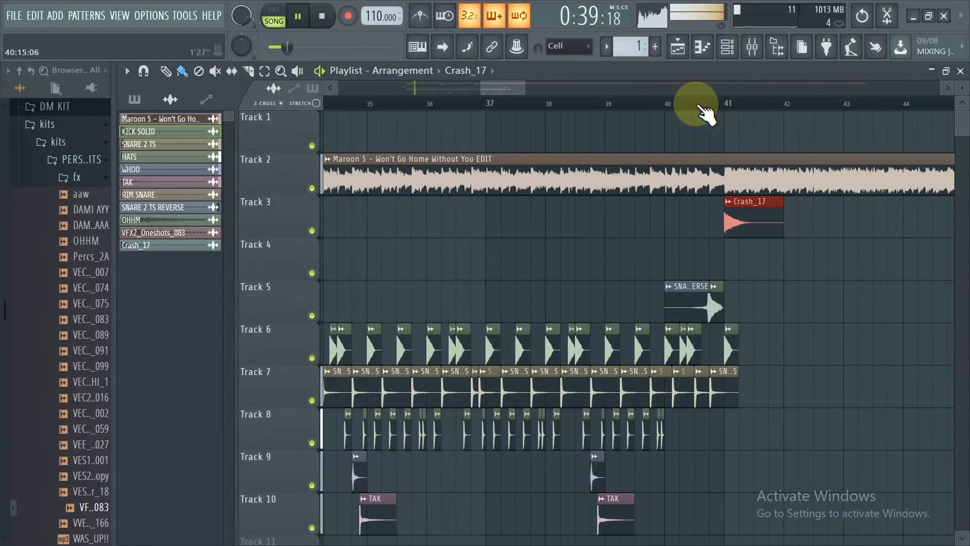
scroll(523, 110, up, 5)
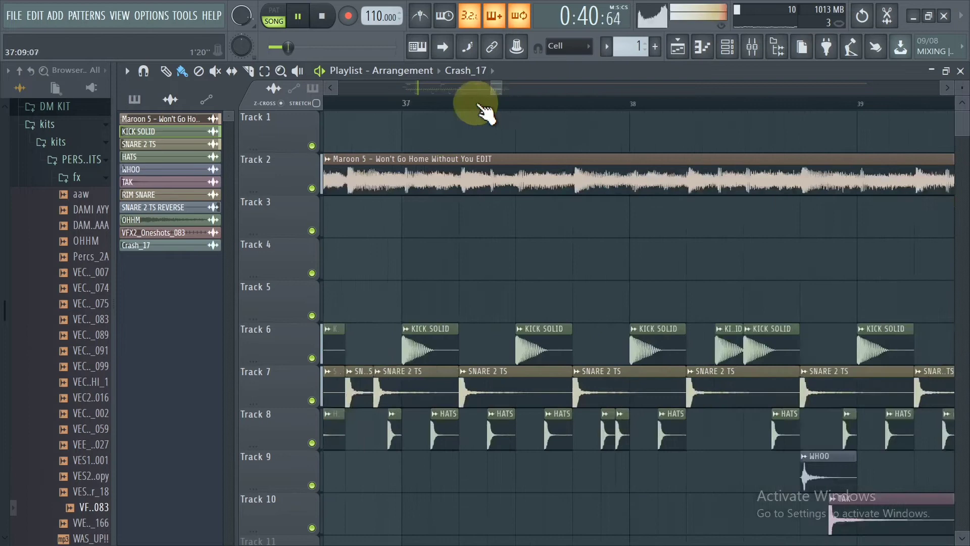
Play from bar 37 through the crash at bar 41, checking the Master track's Edison recorder during playback.
click(410, 105)
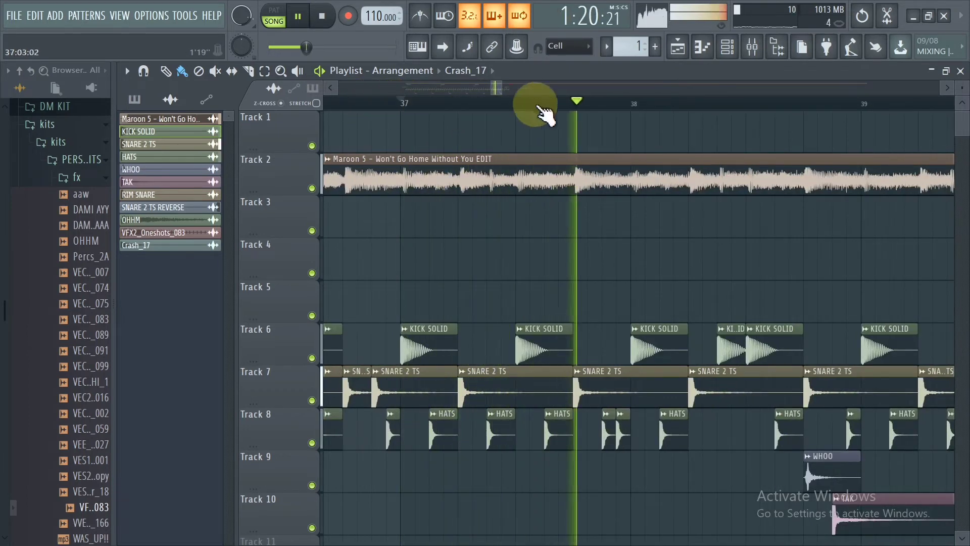
scroll(685, 113, down, 3)
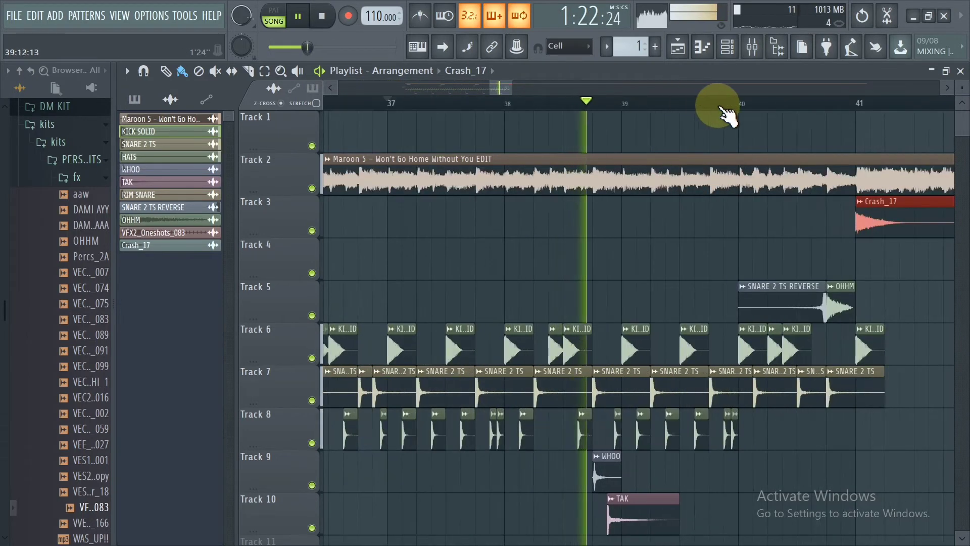
click(752, 47)
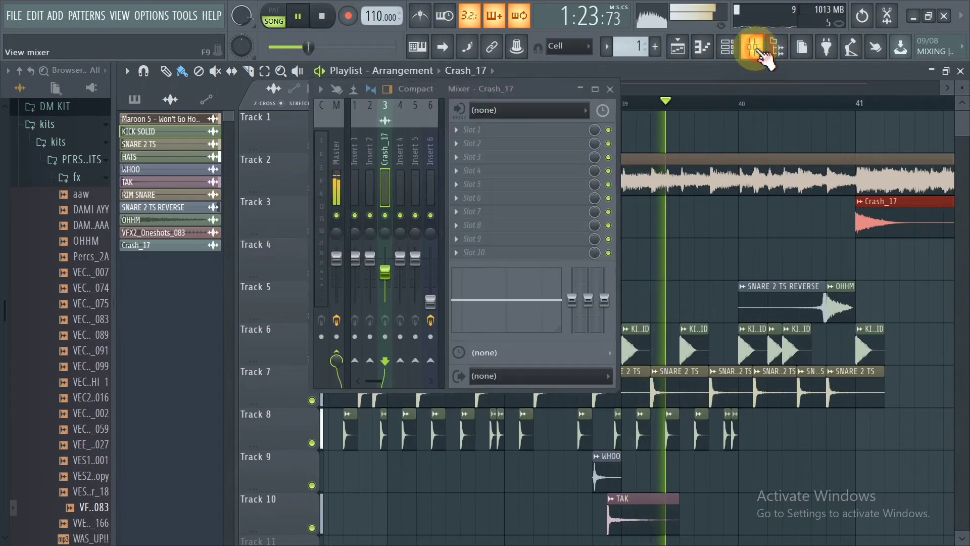
click(326, 177)
click(480, 130)
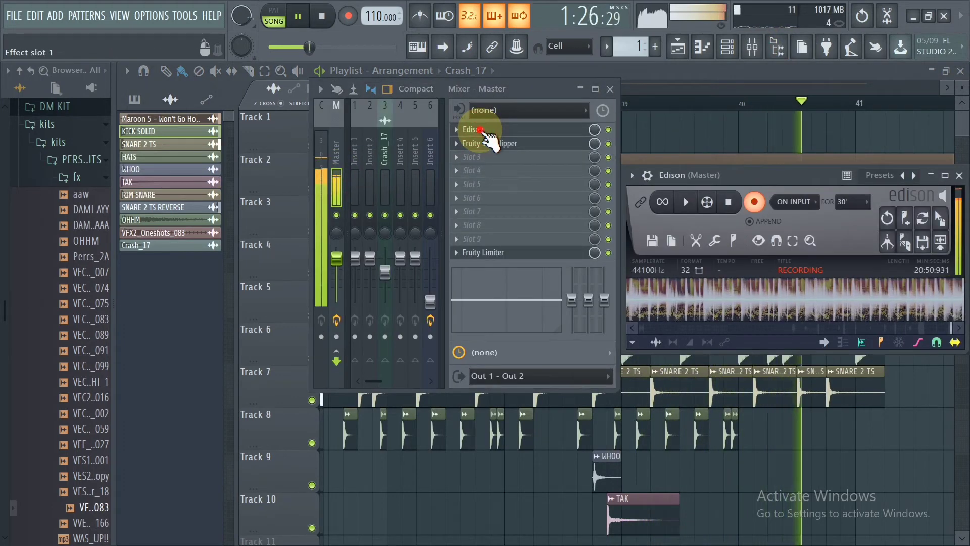
click(672, 129)
drag(729, 181, 890, 232)
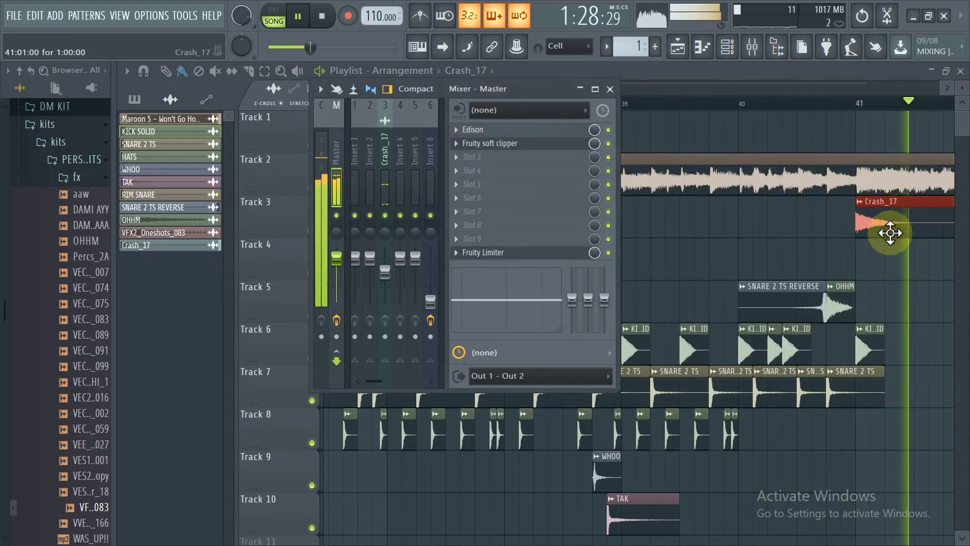
key(F9)
key(space)
Stop playback at bar 40 and inspect the Maroon 5 song clip's channel settings.
click(704, 112)
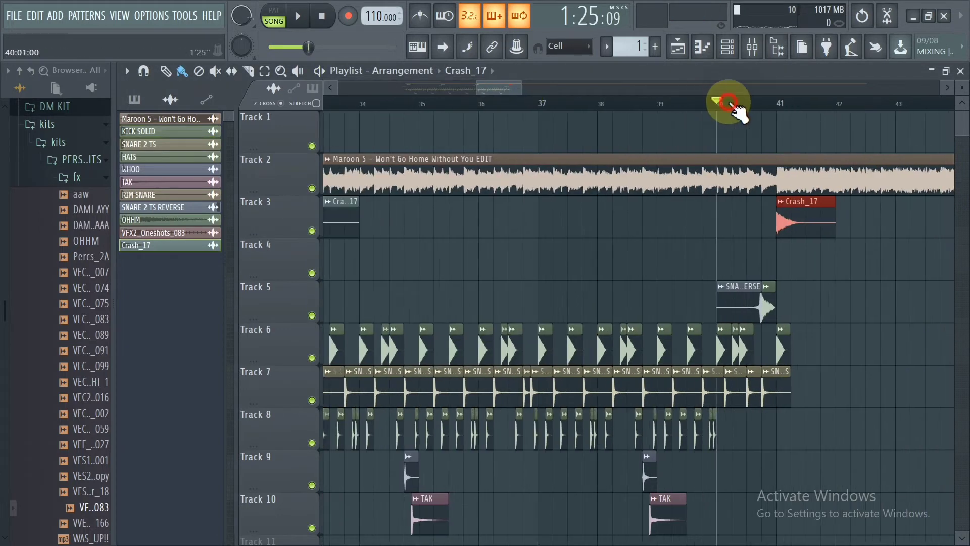
scroll(742, 109, up, 4)
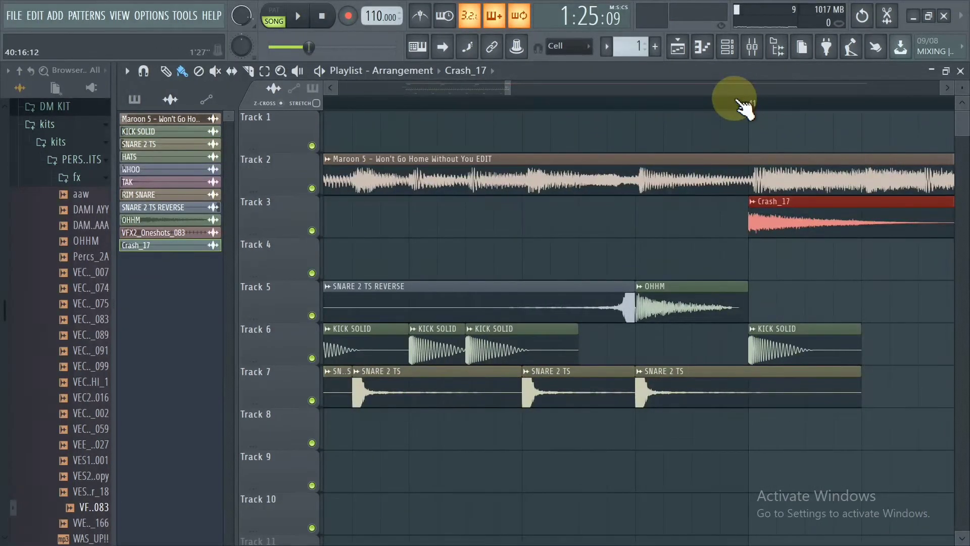
scroll(741, 102, down, 3)
double_click(643, 169)
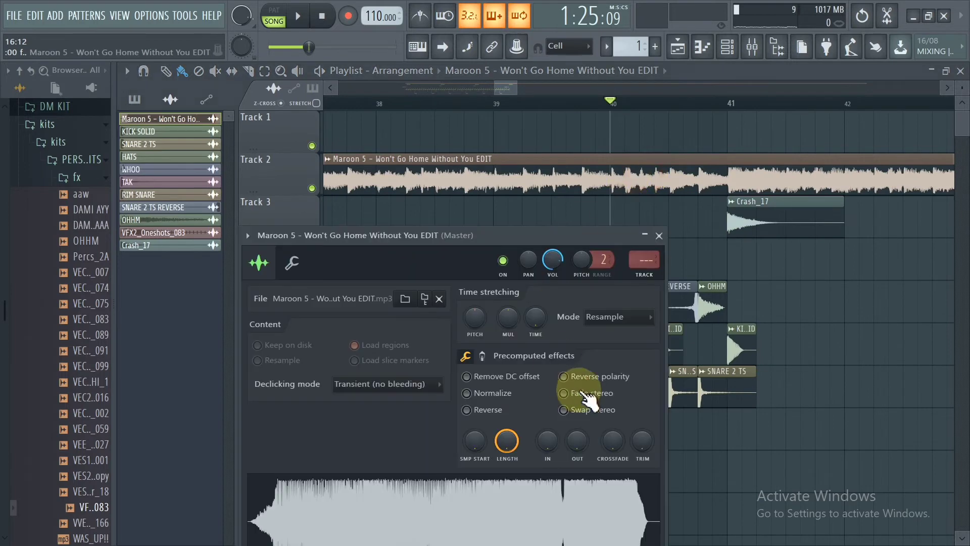
click(659, 236)
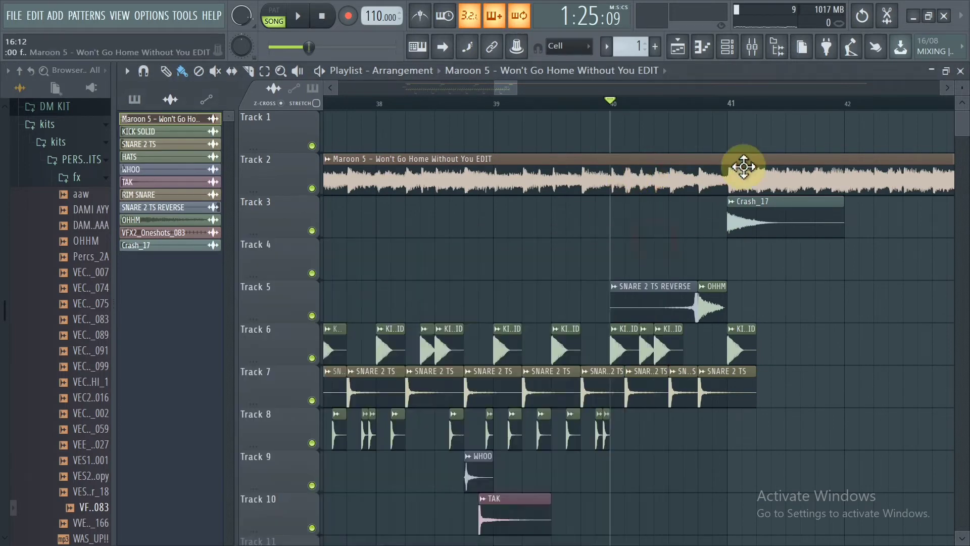
scroll(738, 107, down, 5)
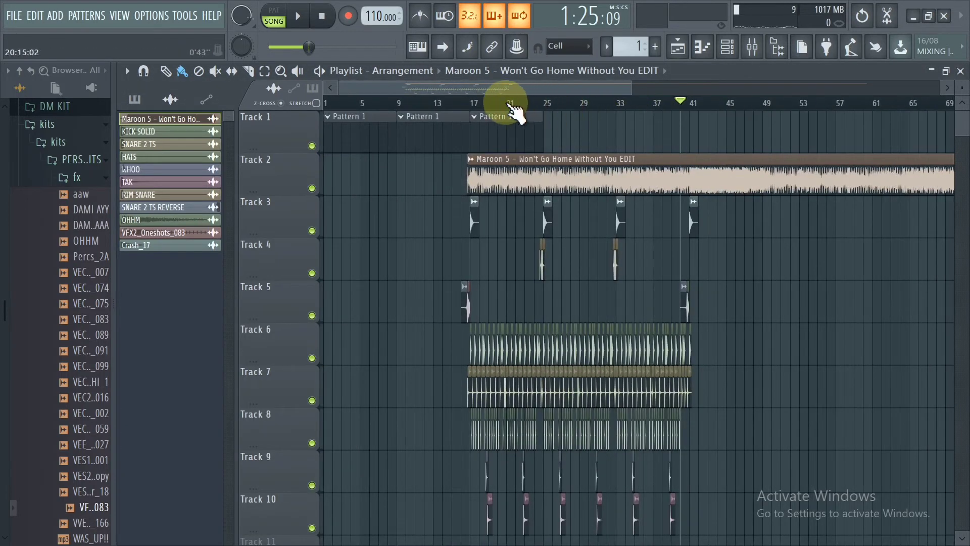
Switch to the Word outline, review its Beat Making and Side Chain points, and return to FL Studio.
key(alt+Tab)
key(alt+Tab)
key(alt+Tab)
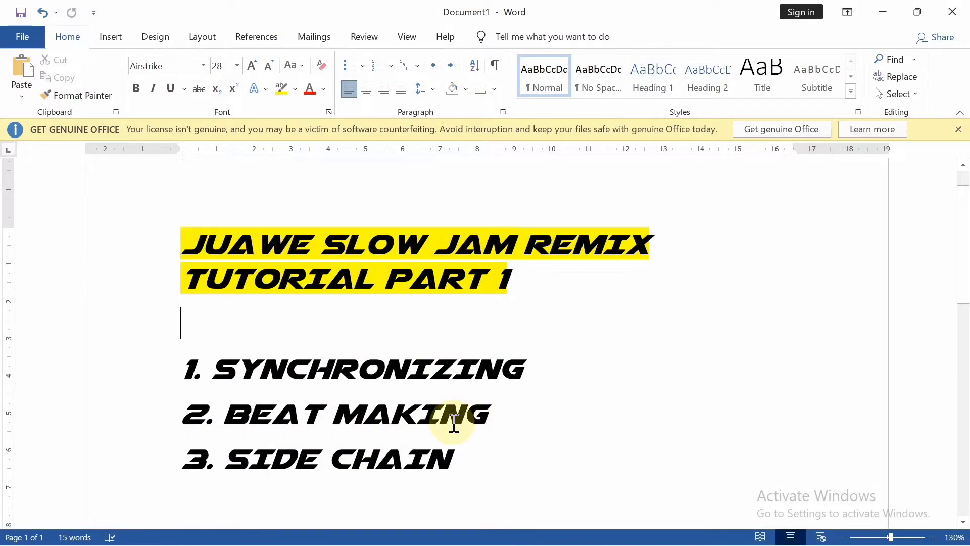
click(498, 417)
click(40, 420)
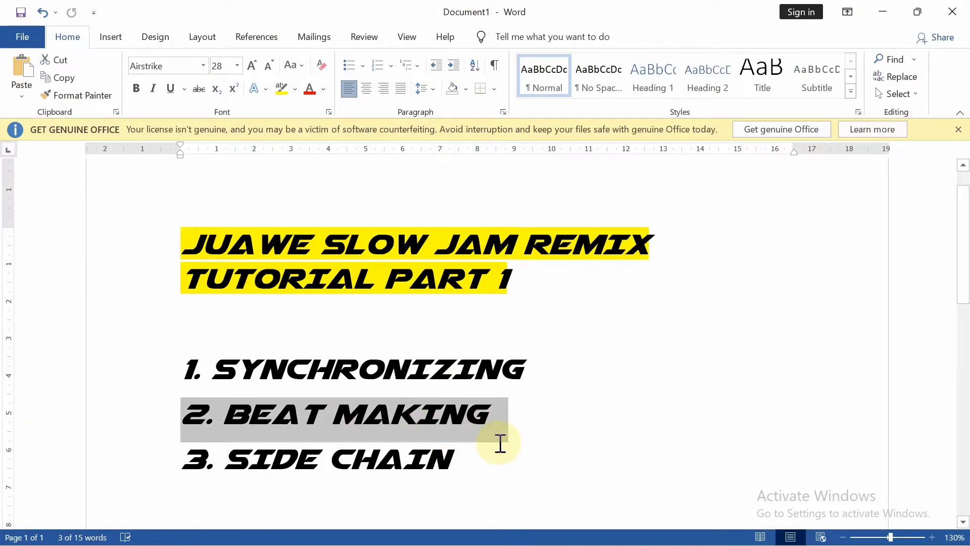
click(493, 468)
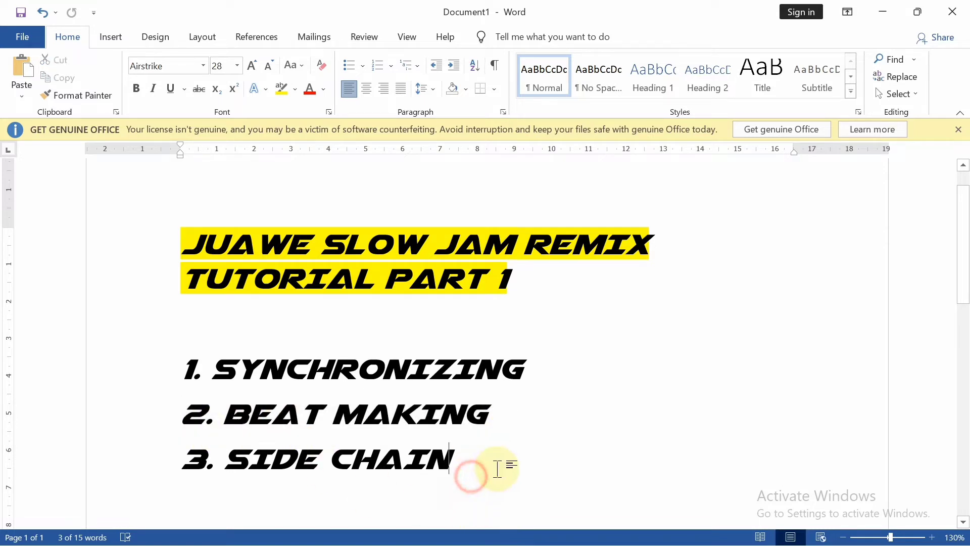
click(85, 464)
click(507, 453)
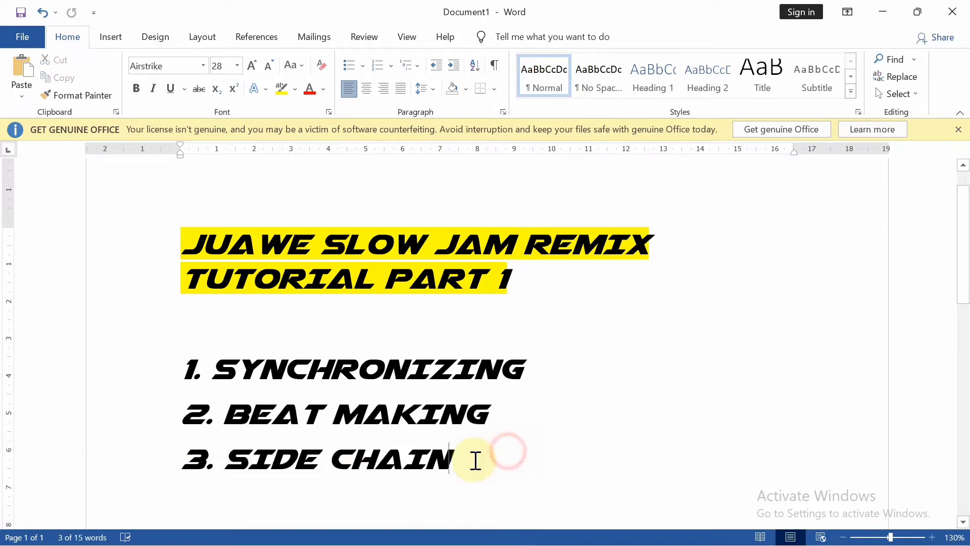
key(alt+Tab)
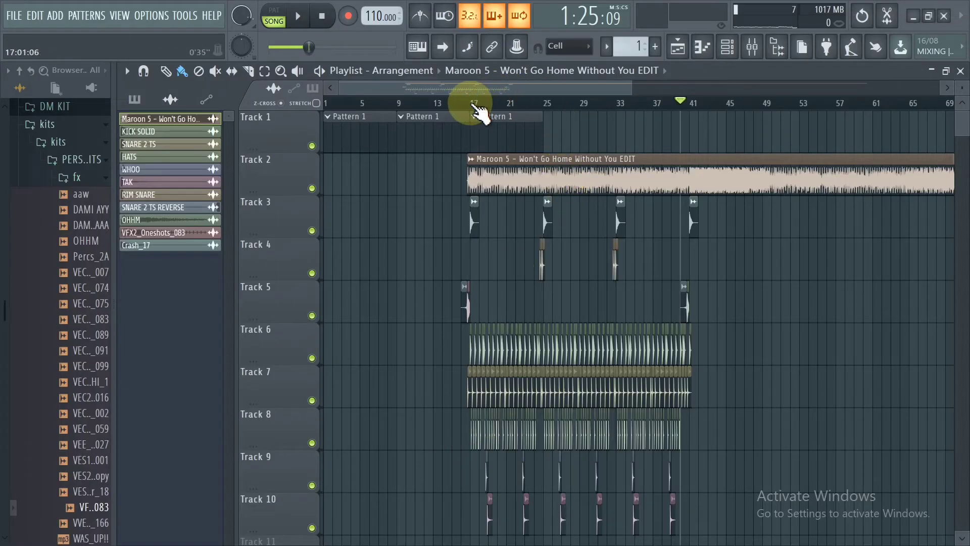
Route the KICK SOLID channel from the clip at bar 17 to mixer Insert 2.
scroll(477, 107, up, 8)
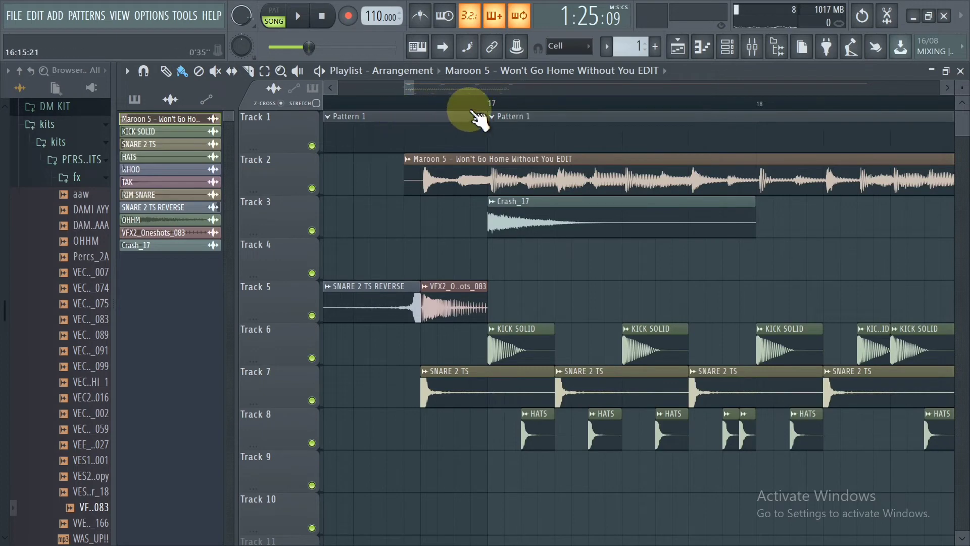
scroll(498, 130, down, 3)
scroll(411, 325, up, 6)
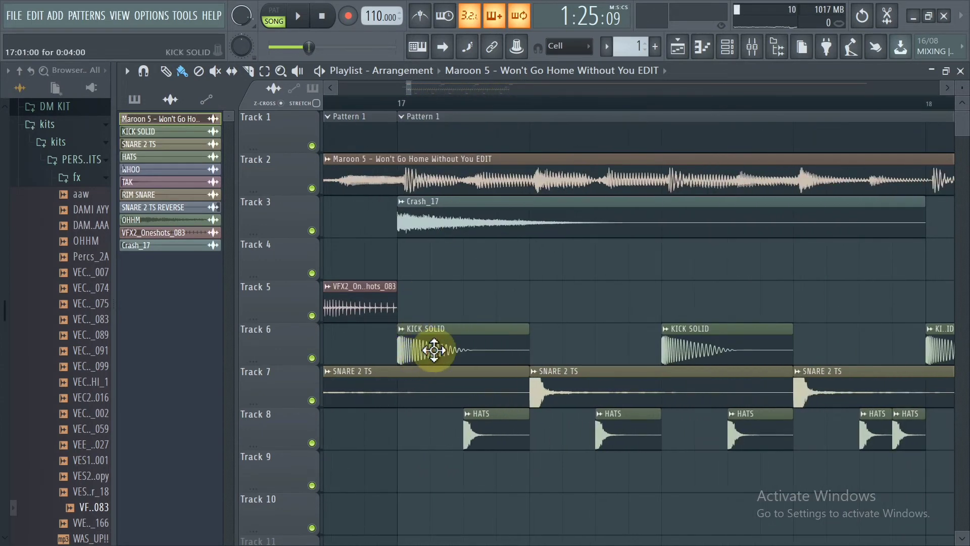
click(434, 350)
double_click(434, 350)
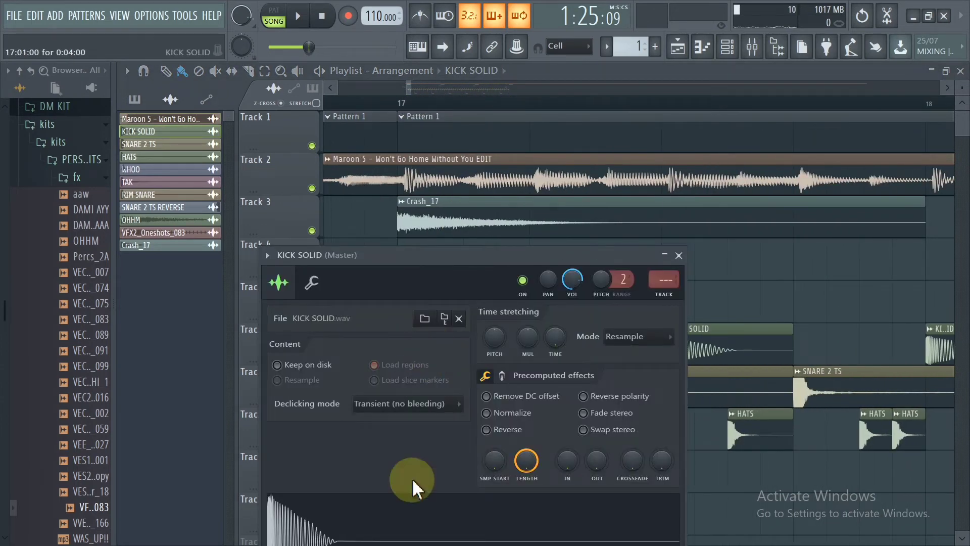
click(763, 47)
click(372, 177)
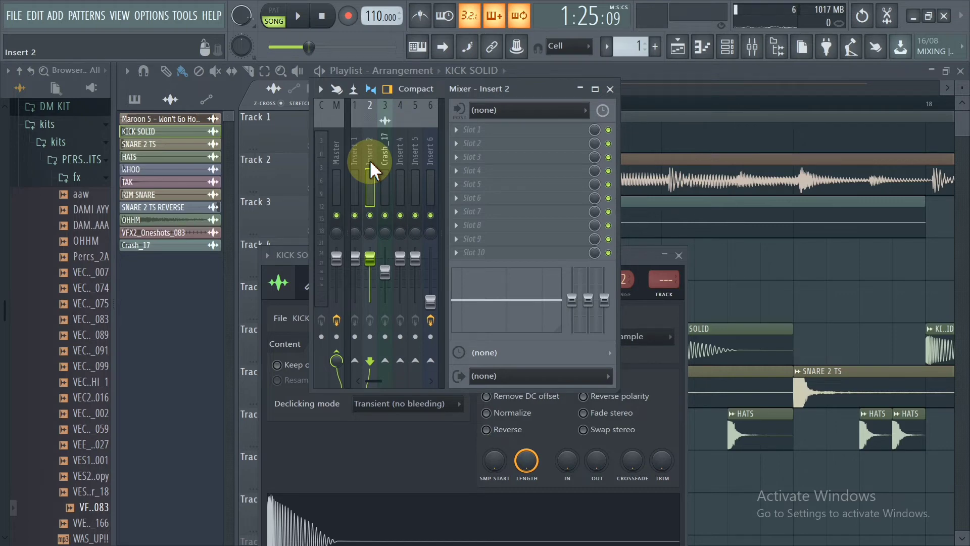
key(ctrl+l)
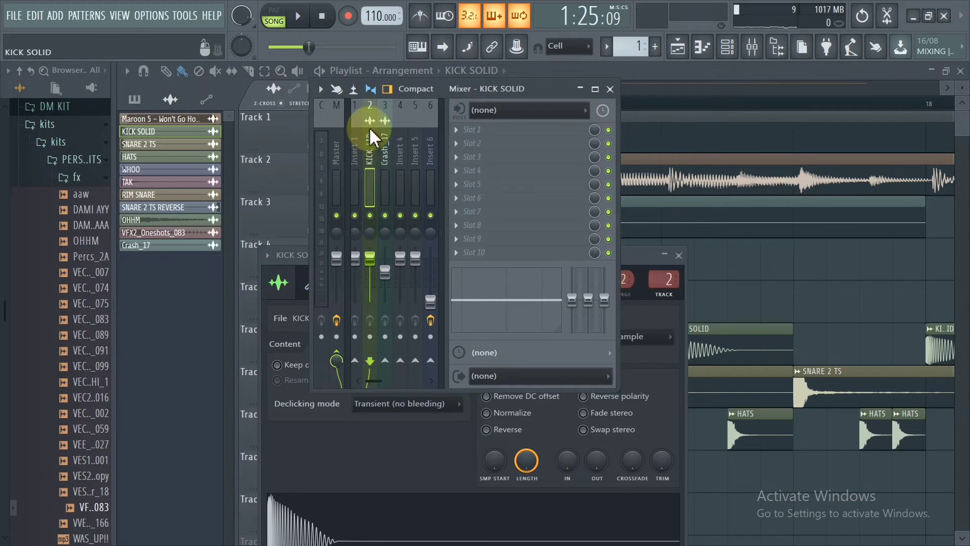
Route the Maroon 5 - Won't Go Home Without You EDIT channel to mixer Insert 1.
click(797, 157)
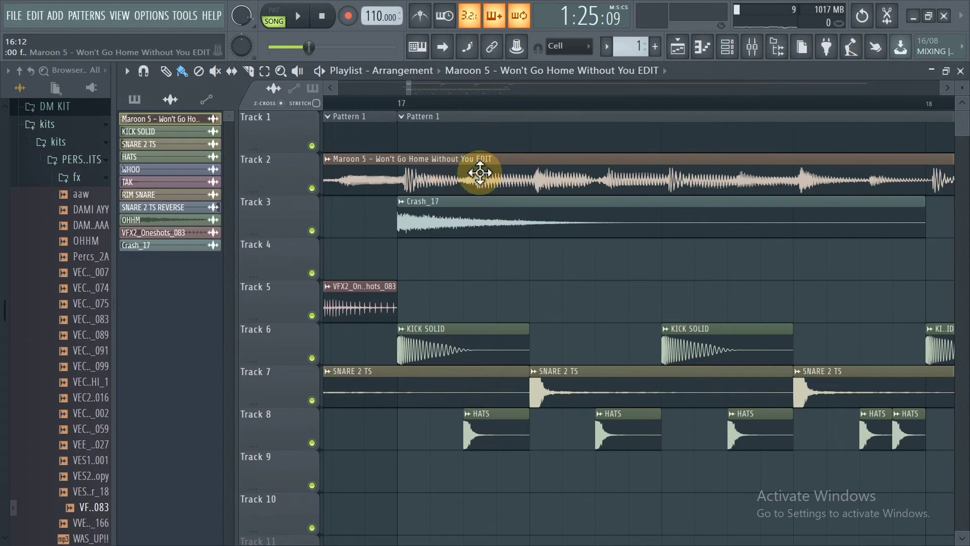
click(480, 172)
click(751, 46)
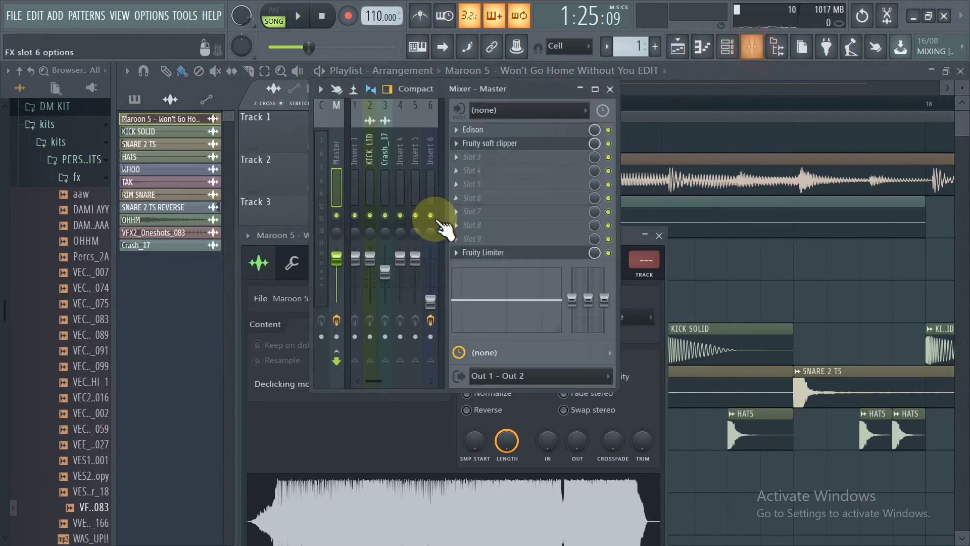
click(358, 180)
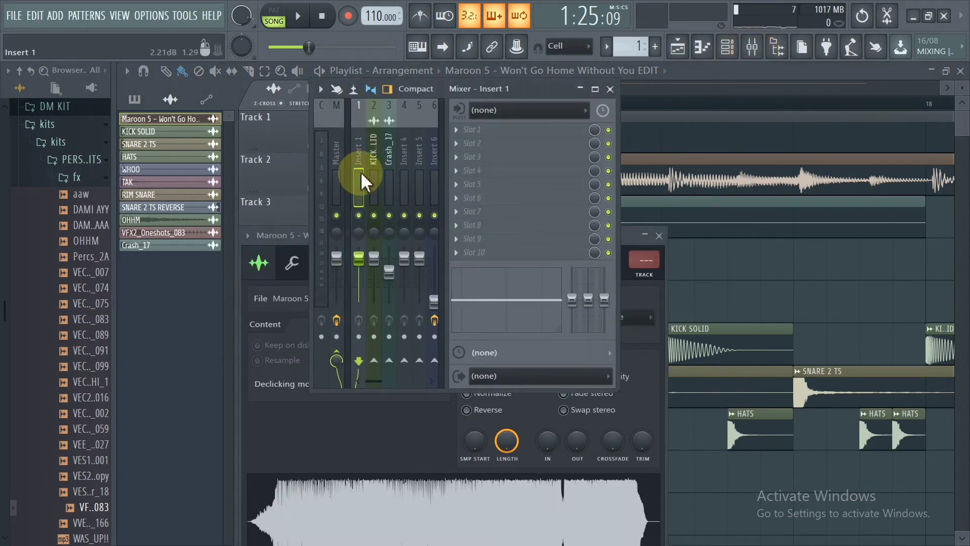
key(ctrl+l)
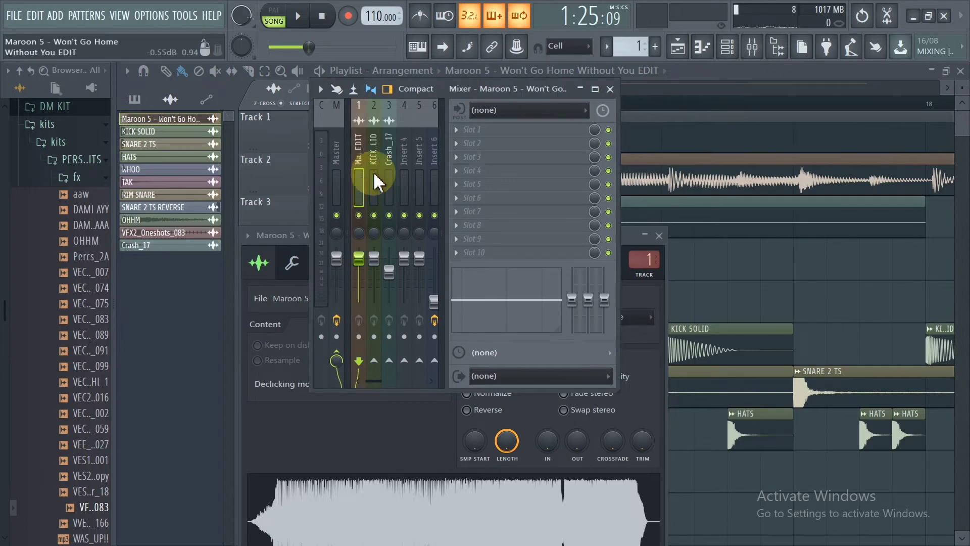
Rename the kick's mixer track, Insert 2, as KICK.
click(375, 151)
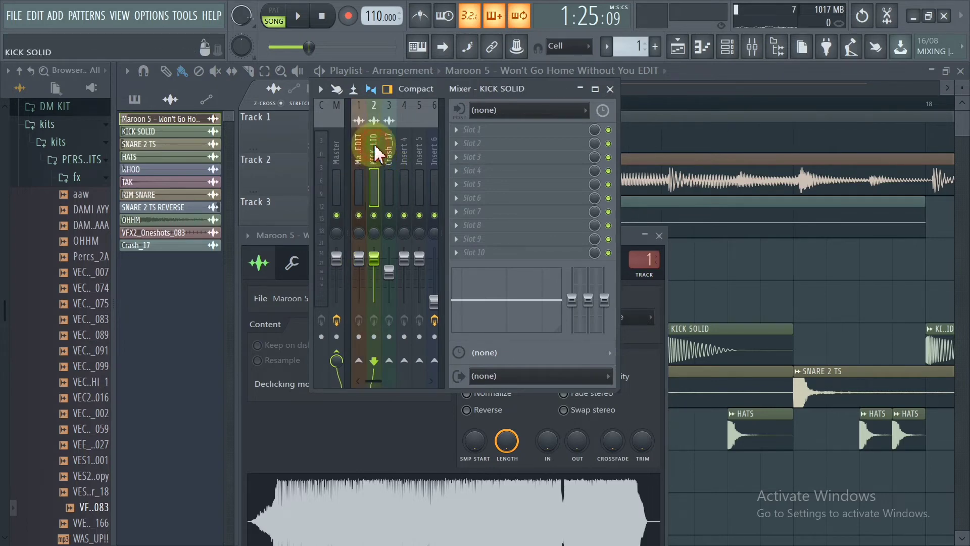
double_click(384, 190)
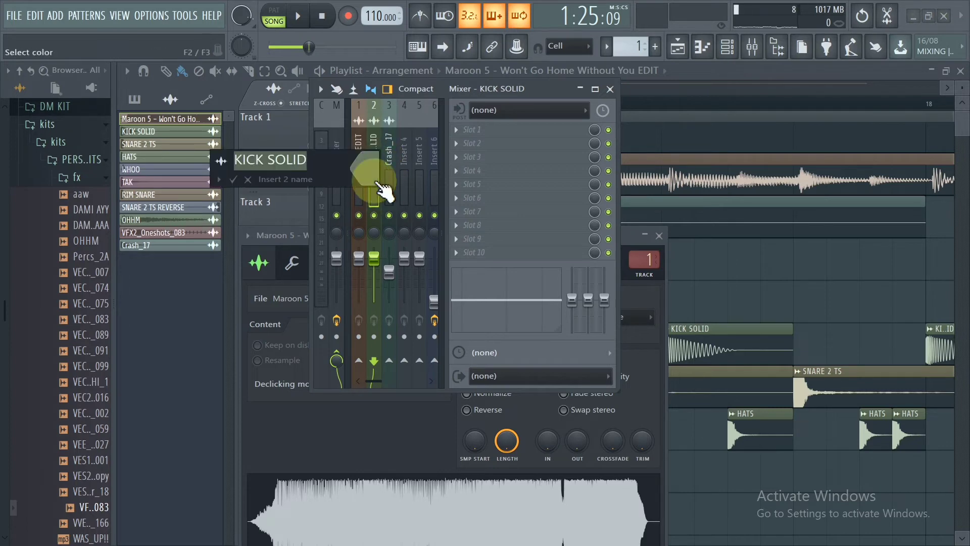
text(KICK)
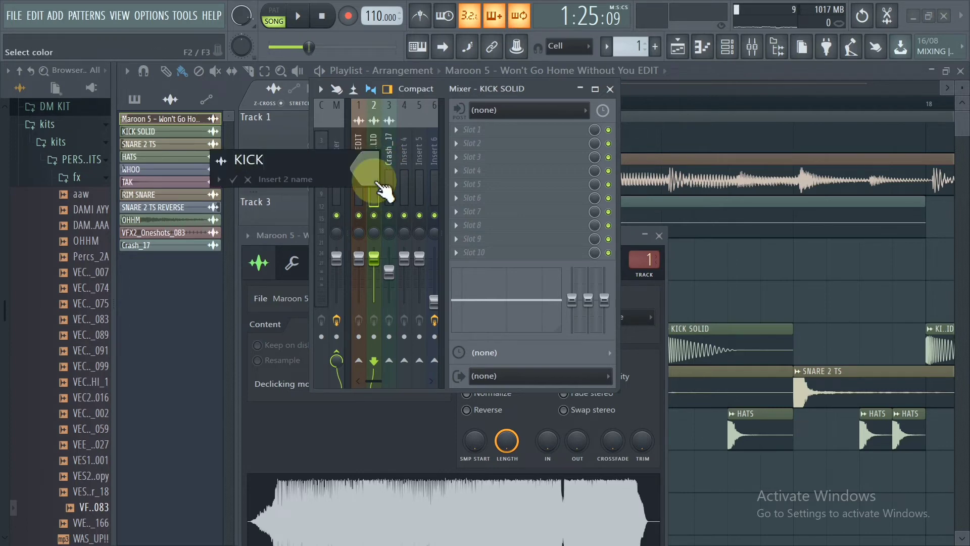
click(233, 179)
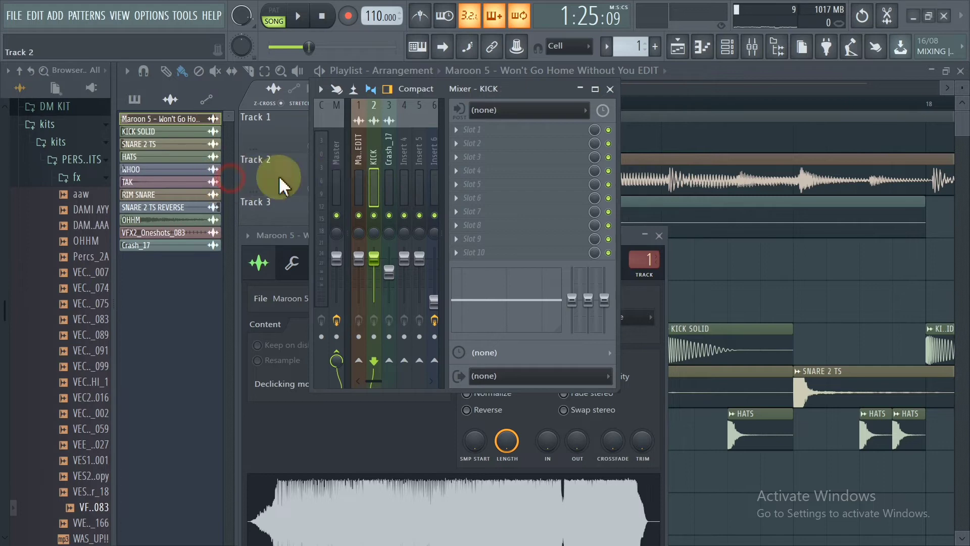
Rename the Maroon 5 song's mixer track, Insert 1, as SONG.
click(361, 178)
double_click(364, 178)
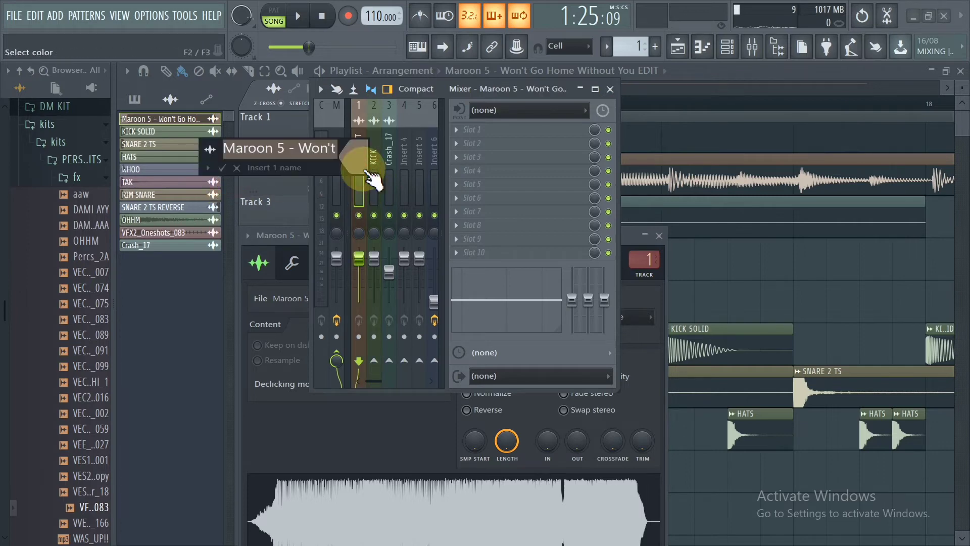
text(SON)
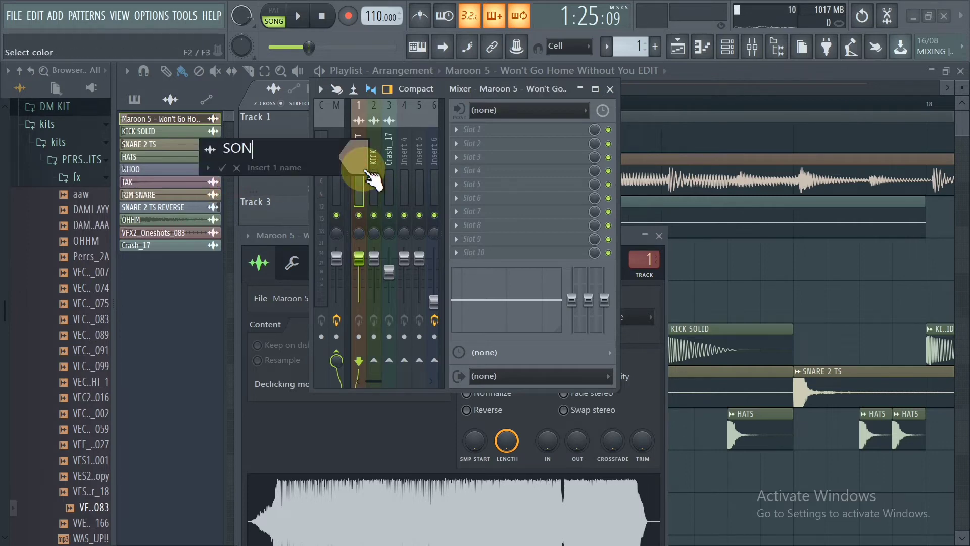
text(G)
click(222, 168)
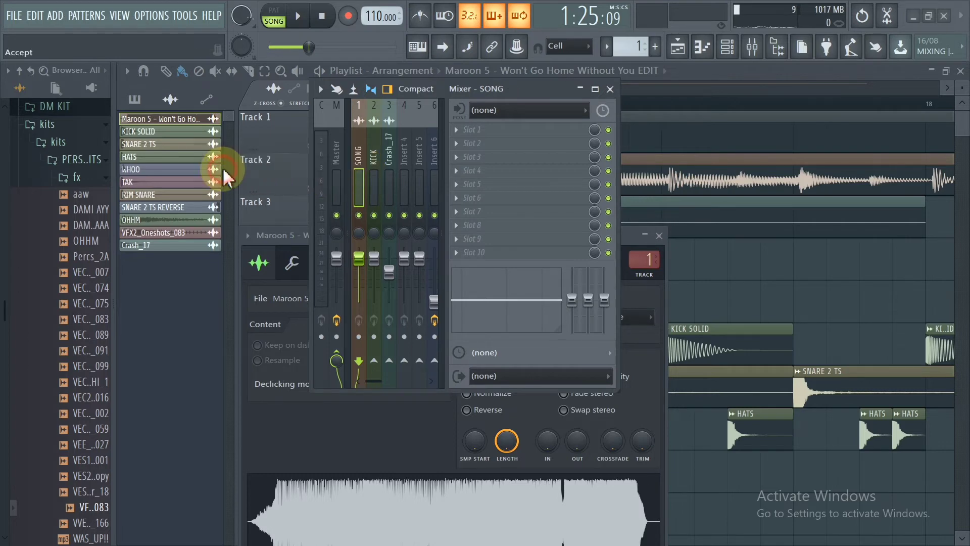
Create a sidechain send from the KICK mixer track to SONG and load Fruity Limiter in SONG's first effect slot.
click(373, 167)
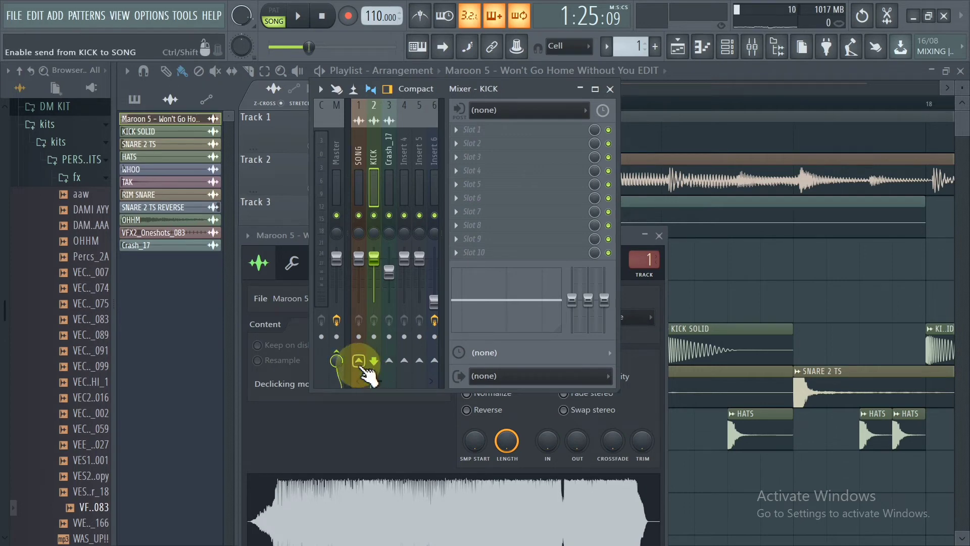
click(358, 366)
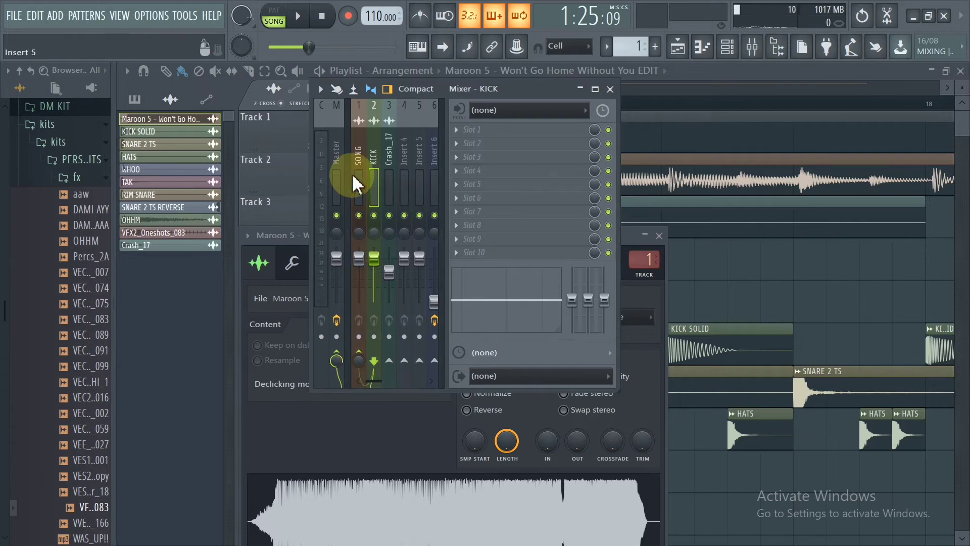
click(361, 155)
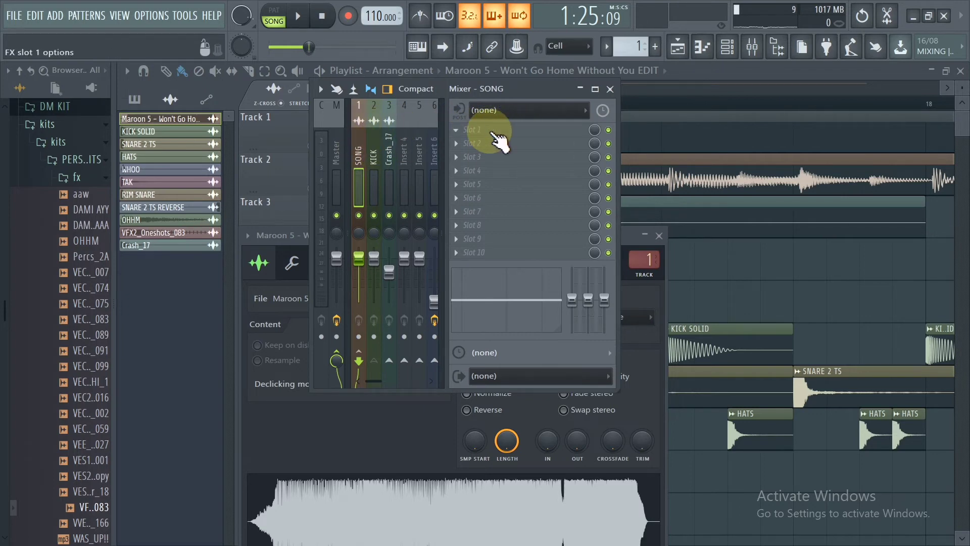
click(490, 131)
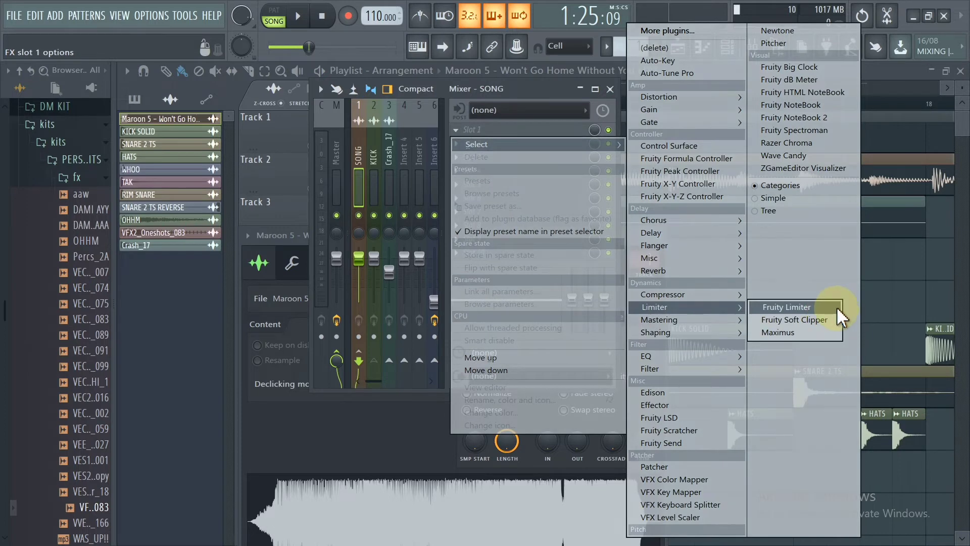
click(837, 307)
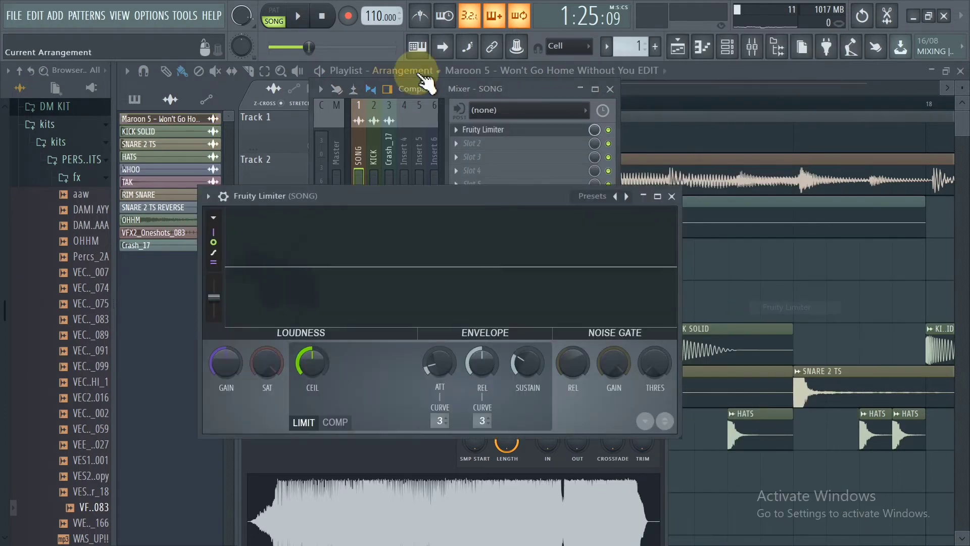
Switch SONG's Fruity Limiter to compressor mode and set its sidechain source to KICK.
click(596, 194)
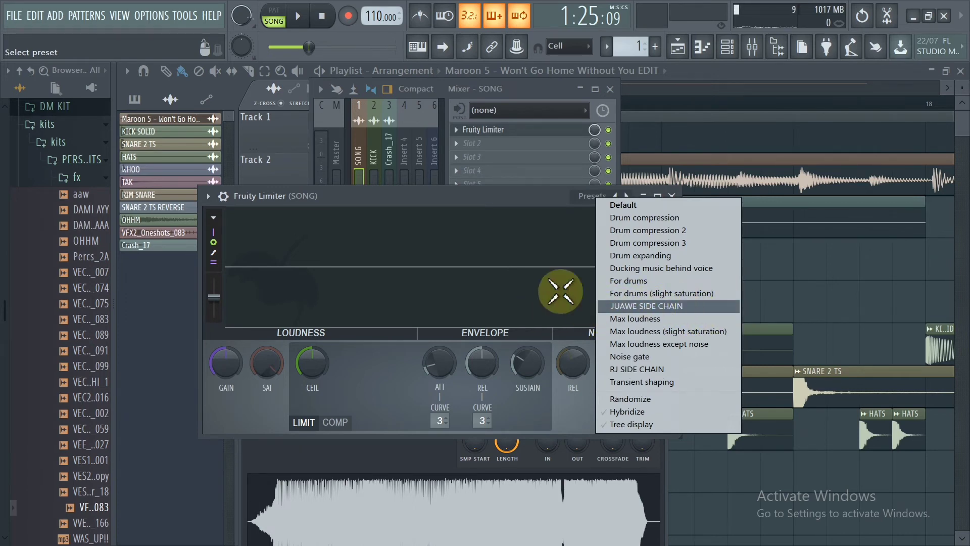
click(393, 399)
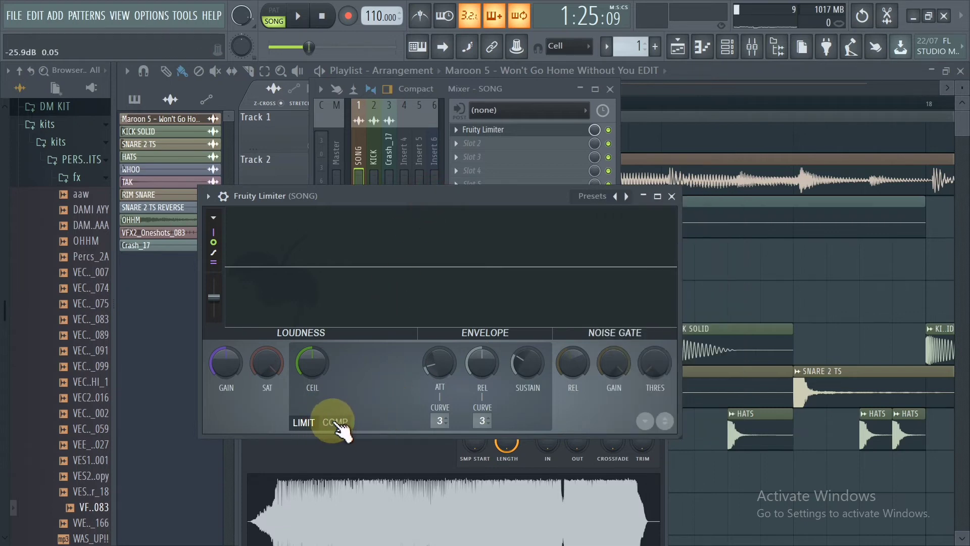
click(335, 423)
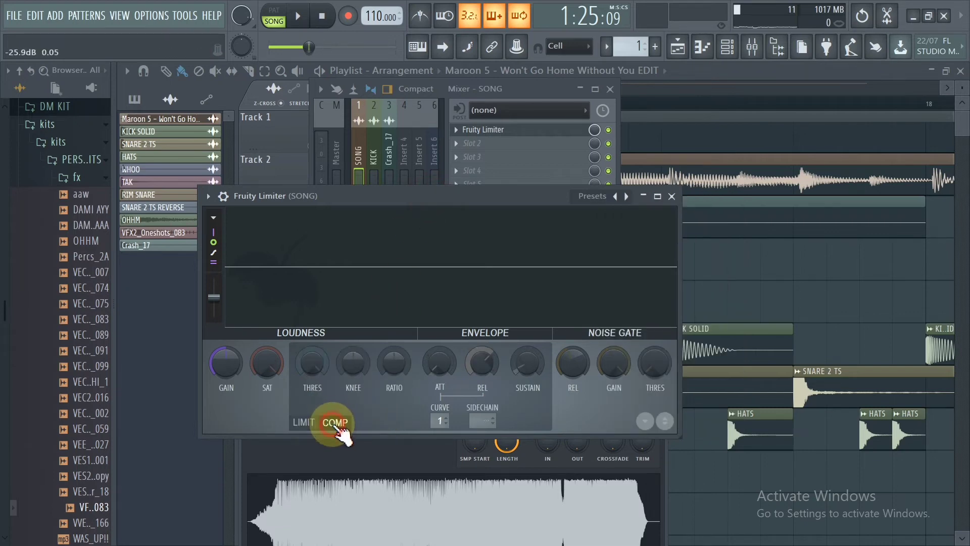
click(477, 420)
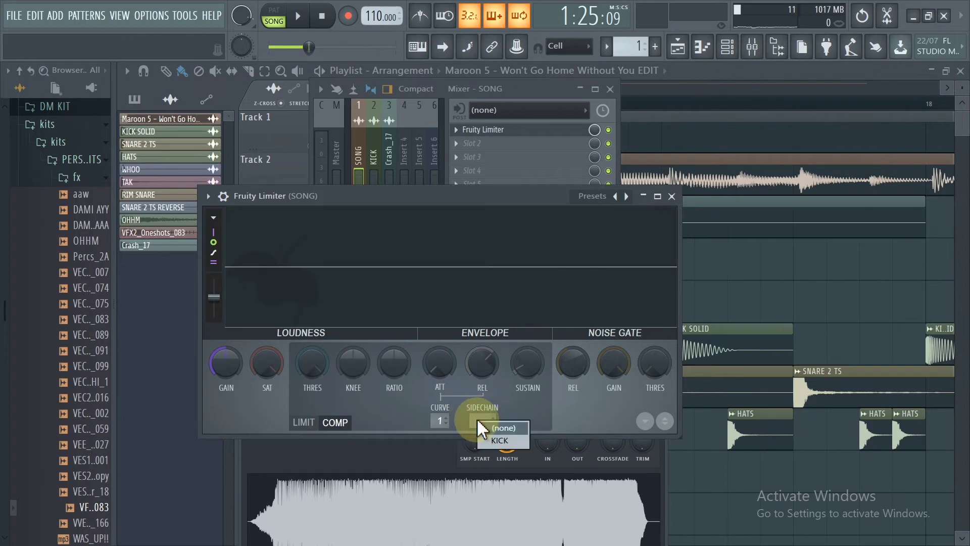
click(510, 440)
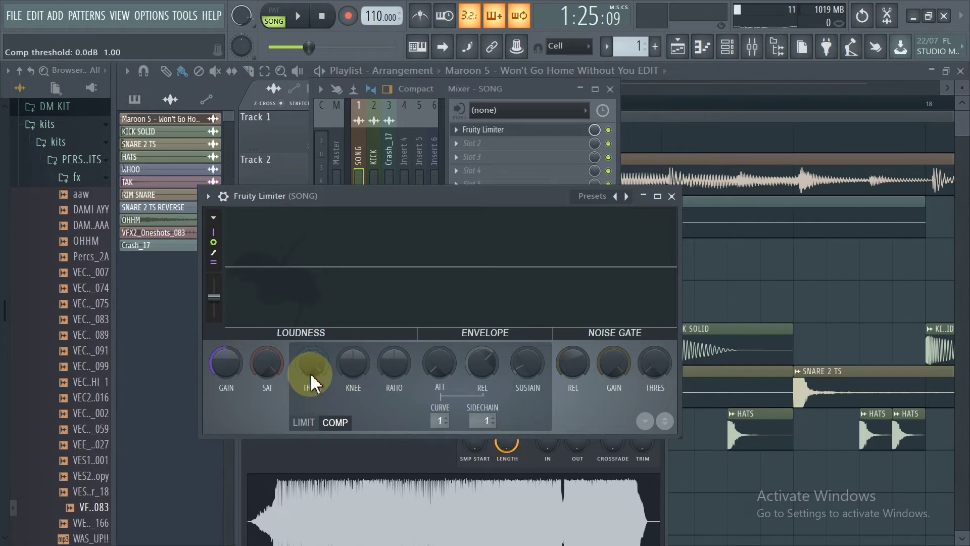
Lower the compressor threshold to -5.3 dB and raise the ratio and release time in SONG's Fruity Limiter.
scroll(311, 372, down, 5)
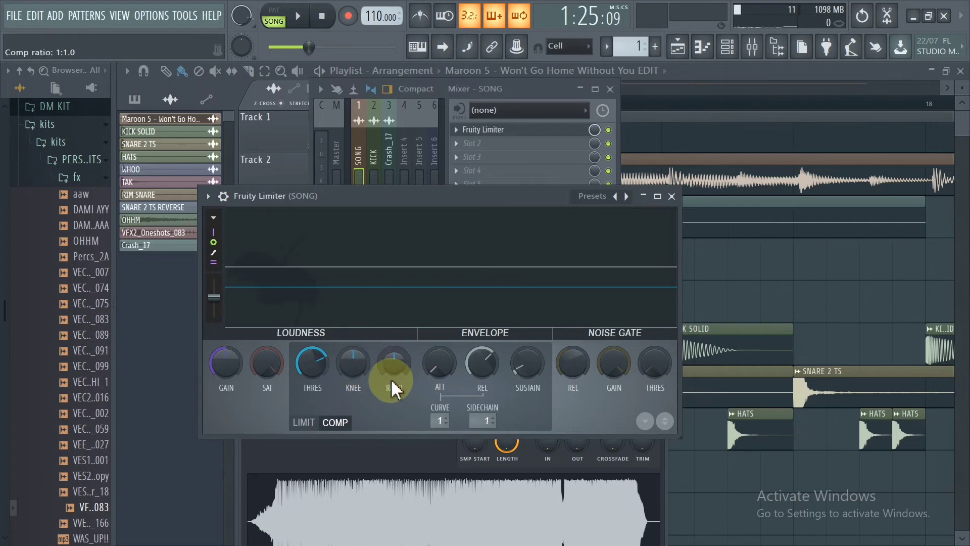
drag(395, 379, 396, 379)
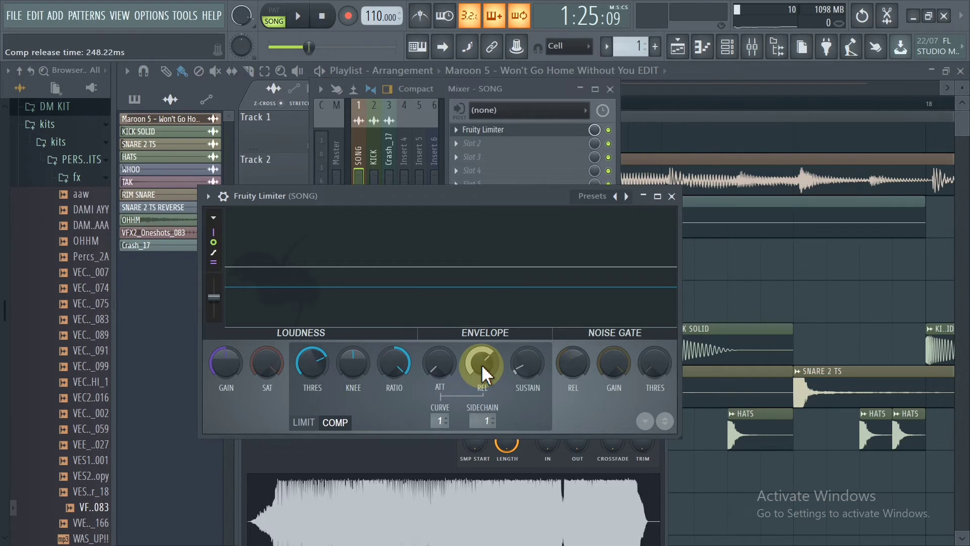
drag(489, 368, 489, 348)
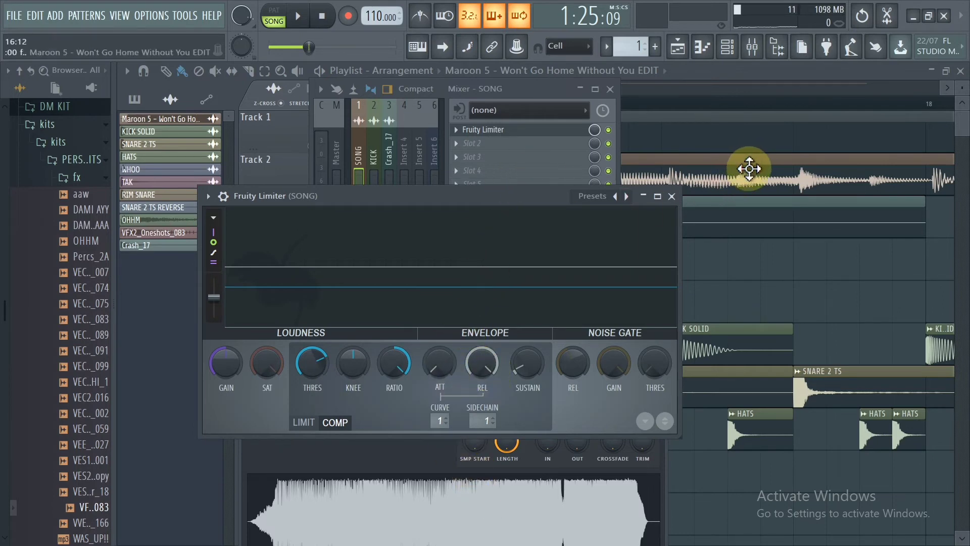
Solo the kick on Track 6 together with the song on Track 2, with the playback position just before bar 17.
click(814, 168)
drag(816, 104, 462, 97)
click(461, 99)
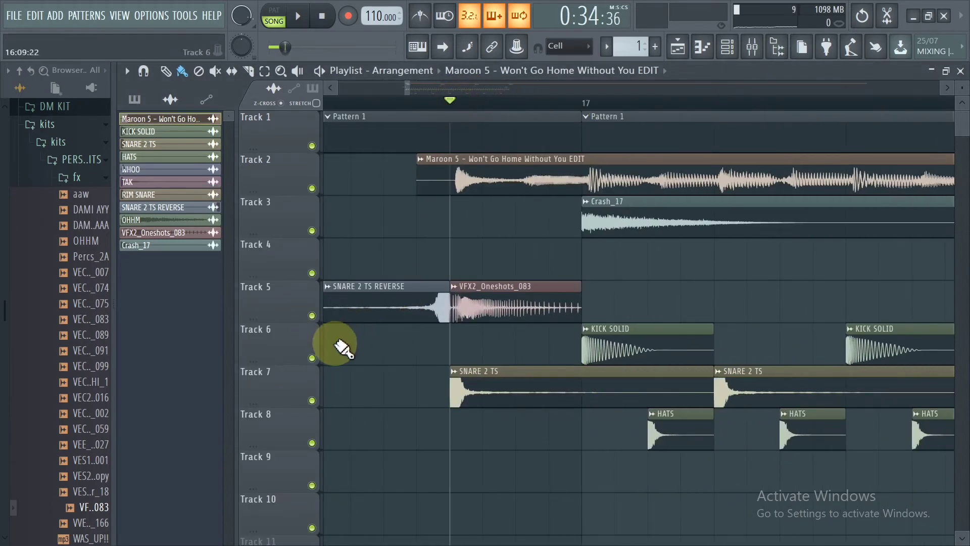
right_click(312, 357)
click(312, 188)
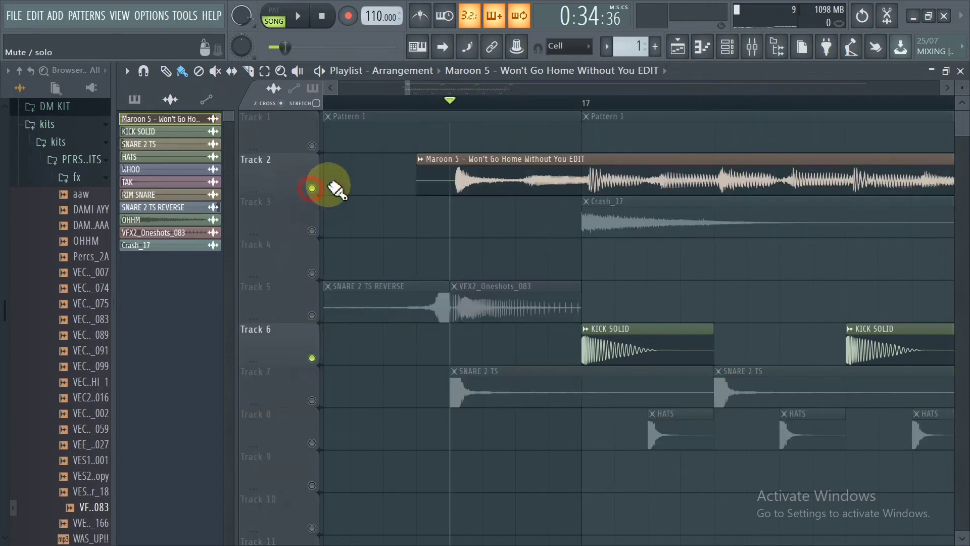
Play the soloed kick and song while examining the compression graph in SONG's Fruity Limiter.
key(space)
click(753, 47)
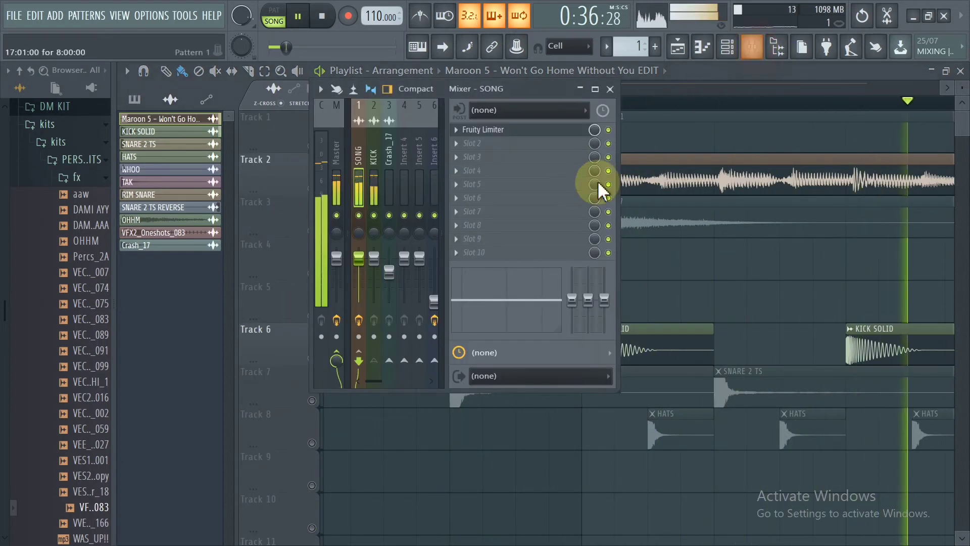
click(525, 130)
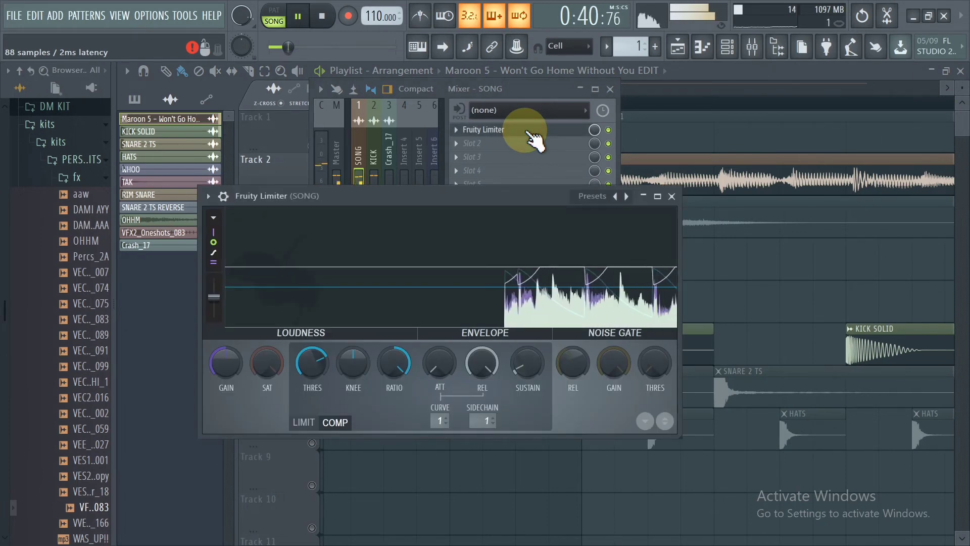
key(space)
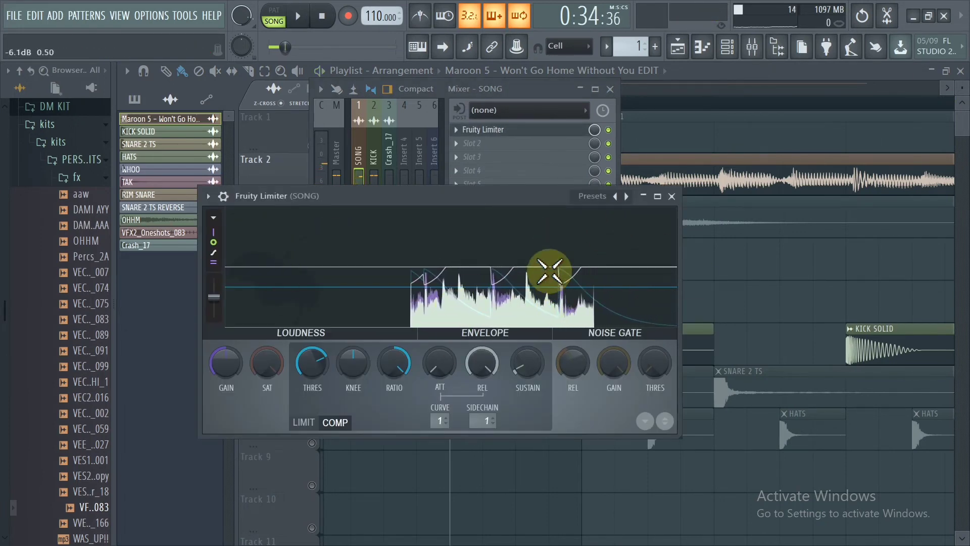
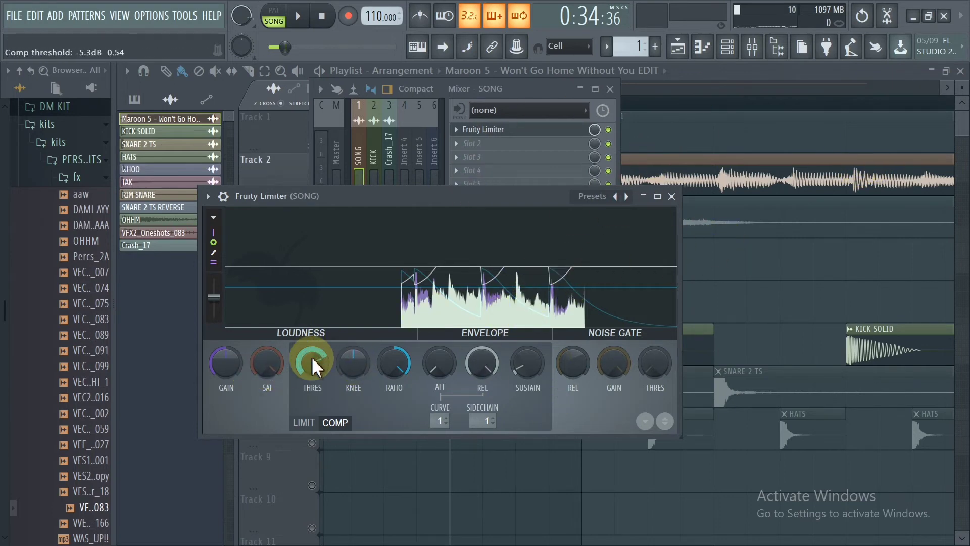
Try a compressor threshold of -22.0 dB during playback, and return the threshold to -5.3 dB.
mouse_move(311, 356)
mouse_down()
mouse_move(315, 374)
mouse_move(323, 367)
mouse_up()
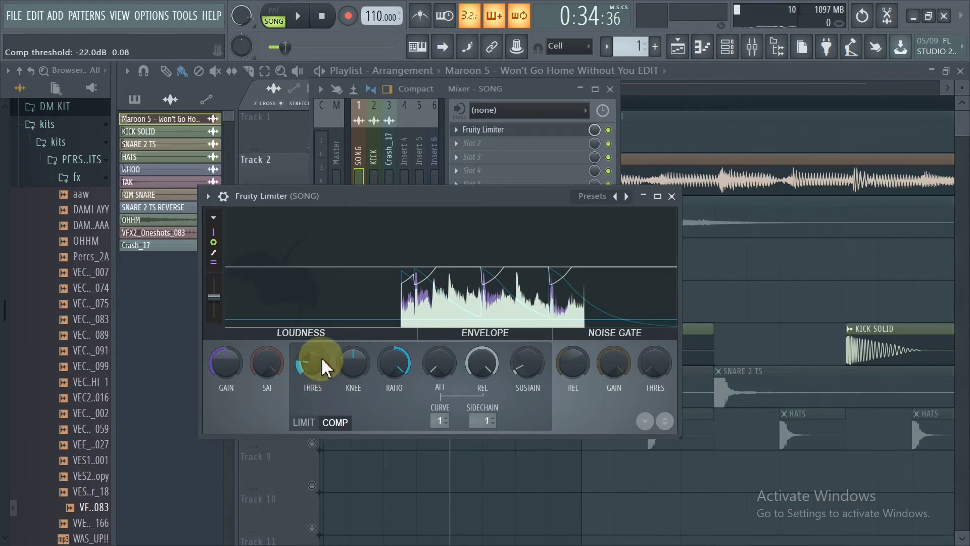
key(space)
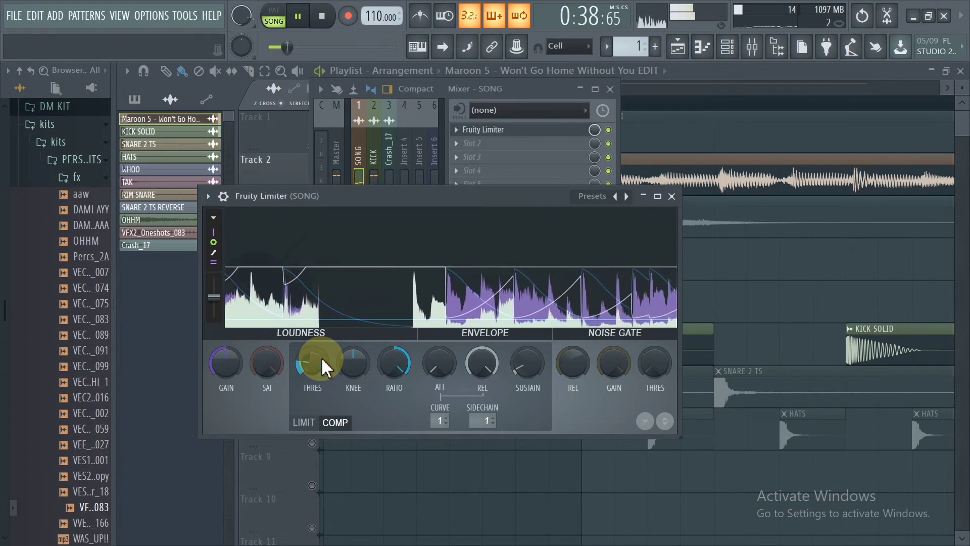
key(space)
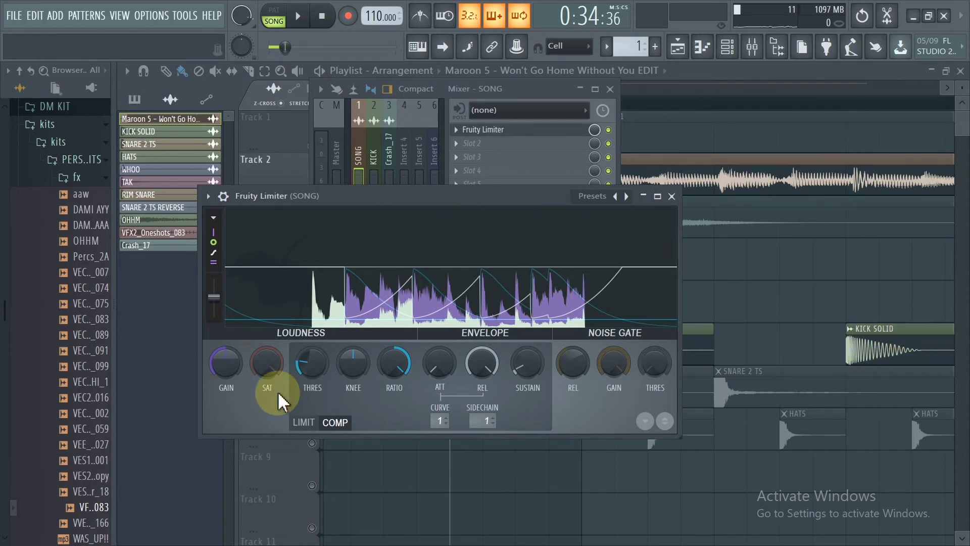
drag(328, 374, 309, 384)
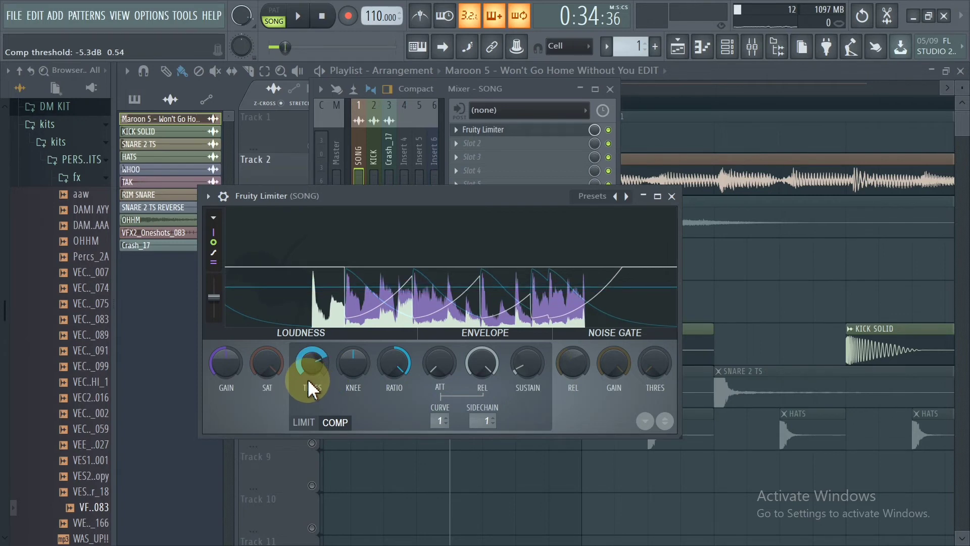
Turn off the solo in the playlist so that every track plays, and set the playback position to bar 16.
click(784, 190)
scroll(707, 106, down, 3)
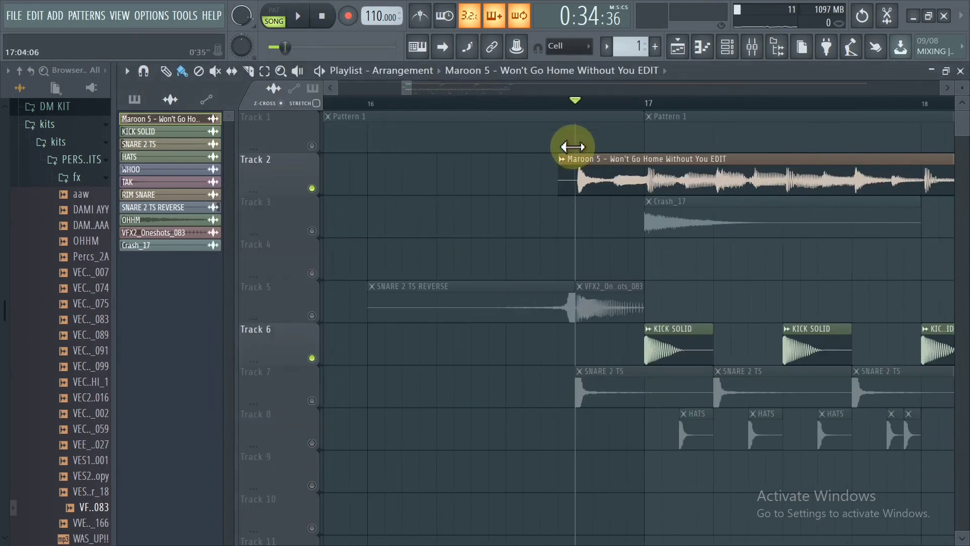
right_click(306, 355)
click(312, 357)
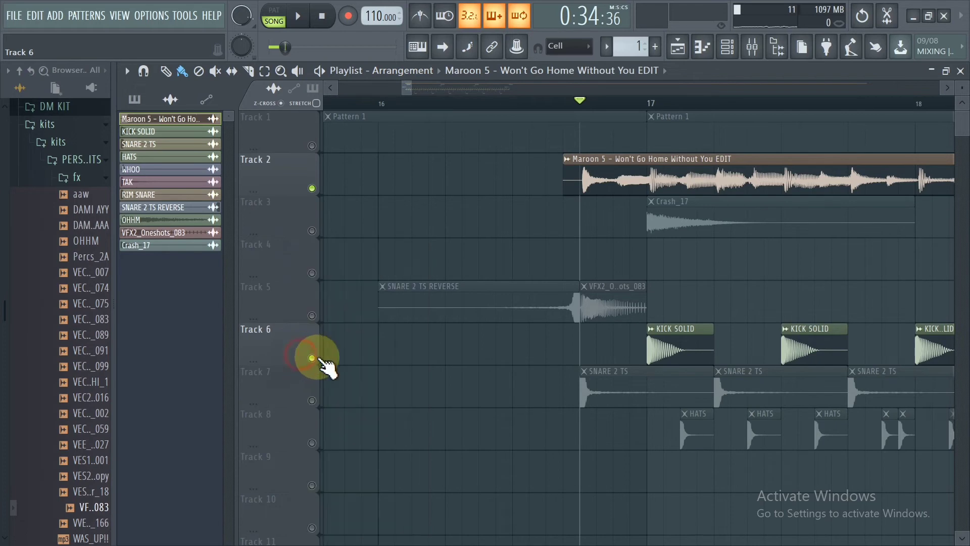
ctrl+click(312, 357)
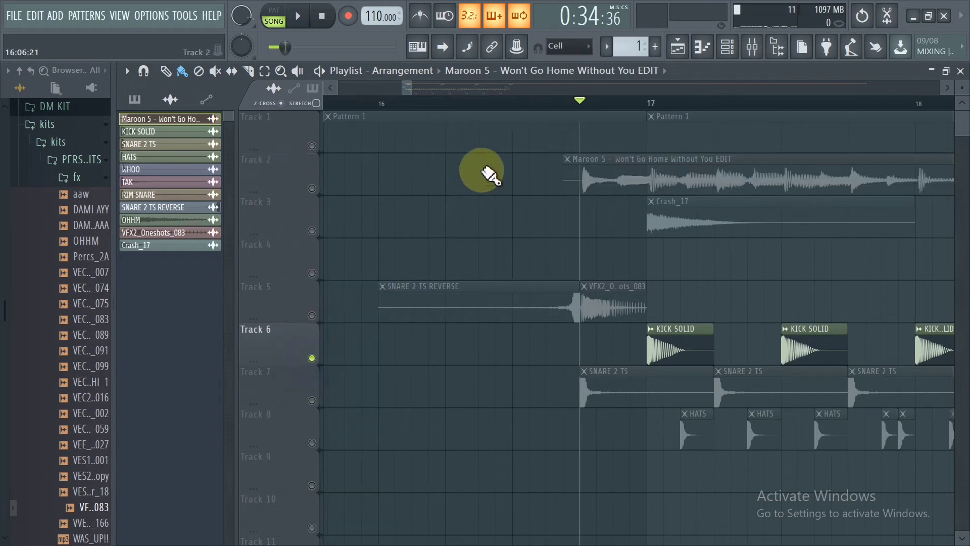
ctrl+click(312, 357)
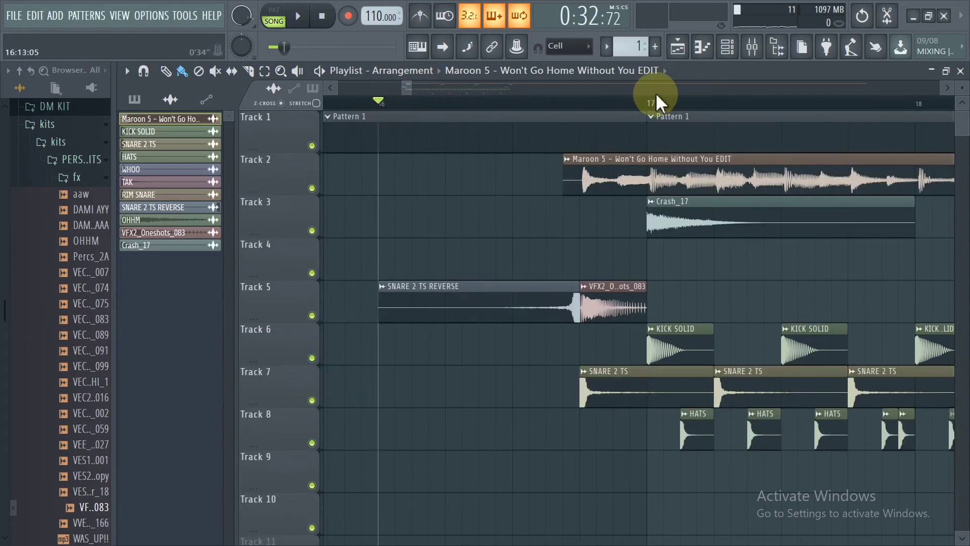
Review the Maroon 5 clip's channel settings and the effect slots of the SONG mixer track.
scroll(575, 108, down, 4)
scroll(581, 108, up, 4)
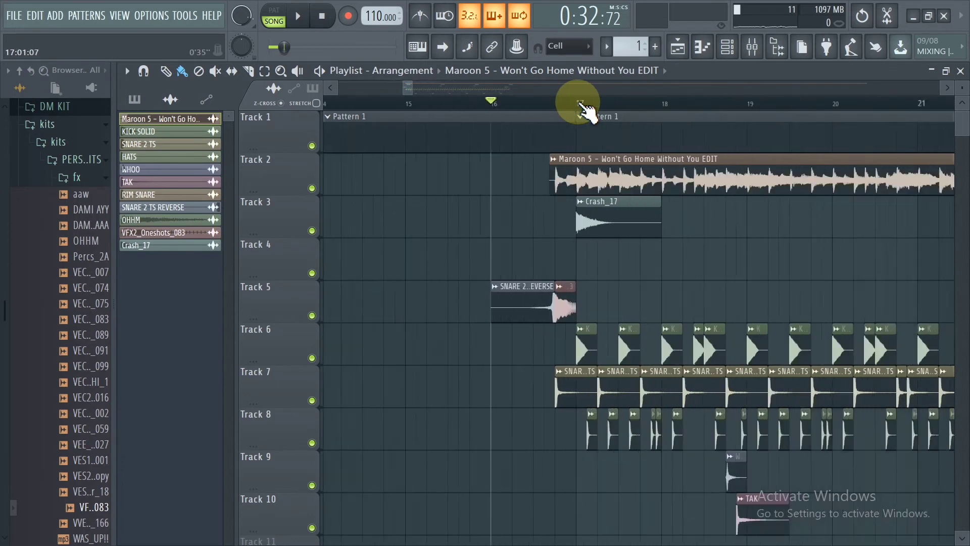
double_click(571, 167)
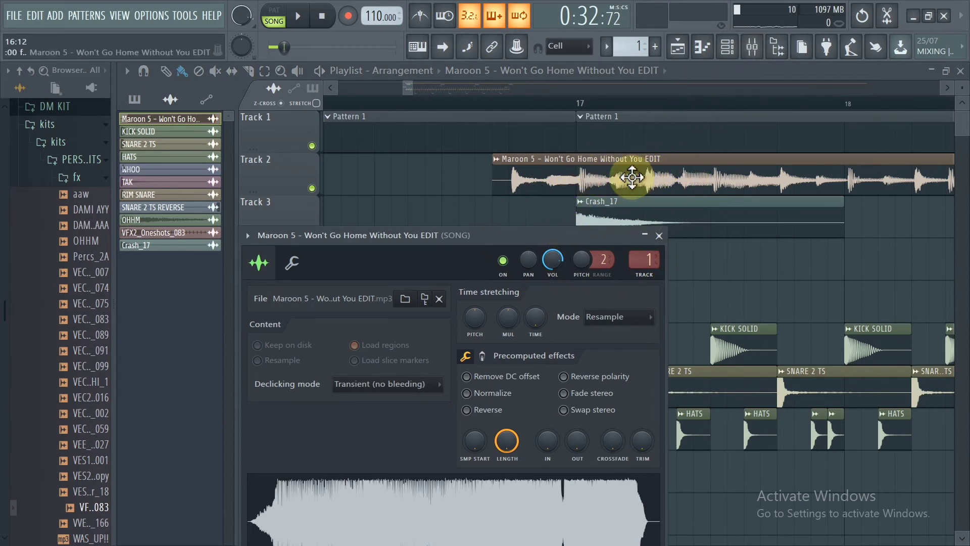
click(751, 49)
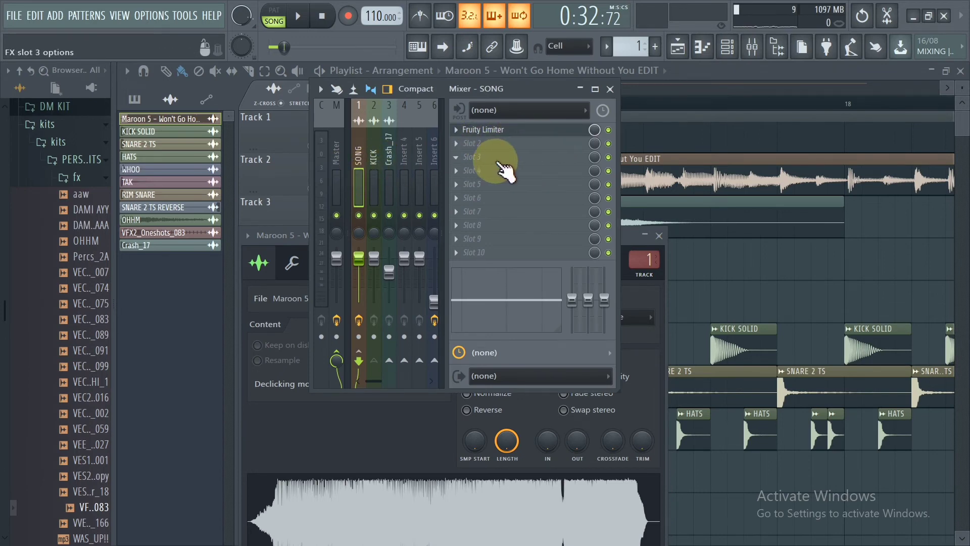
click(724, 216)
Play the arrangement around bar 41 and delete the SNARE 2 TS REVERSE clip there on Track 4.
drag(665, 115, 745, 110)
key(space)
click(678, 249)
key(space)
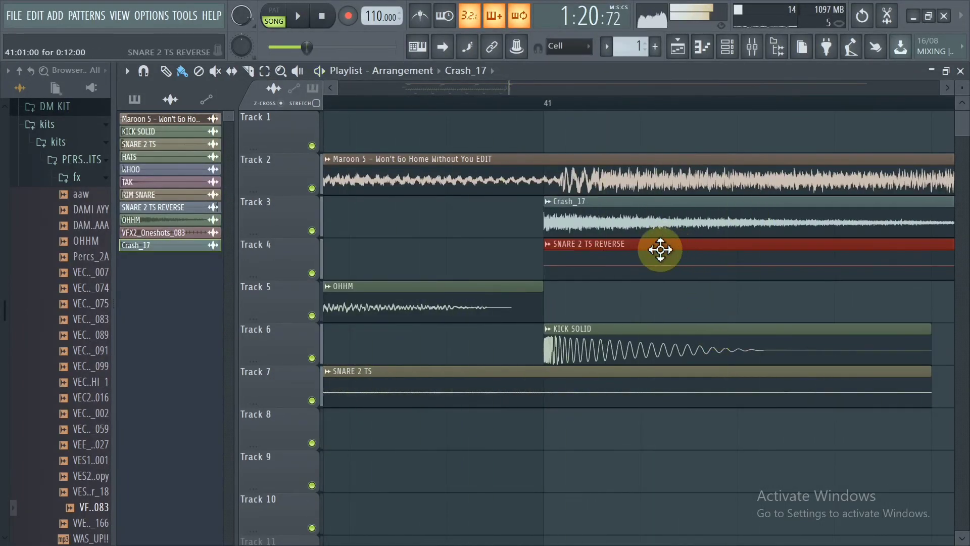
right_click(660, 250)
Select and copy the beat clips from bar 17 to bar 25 on Tracks 3 to 10, excluding the song clip.
drag(634, 107, 457, 130)
drag(705, 94, 615, 124)
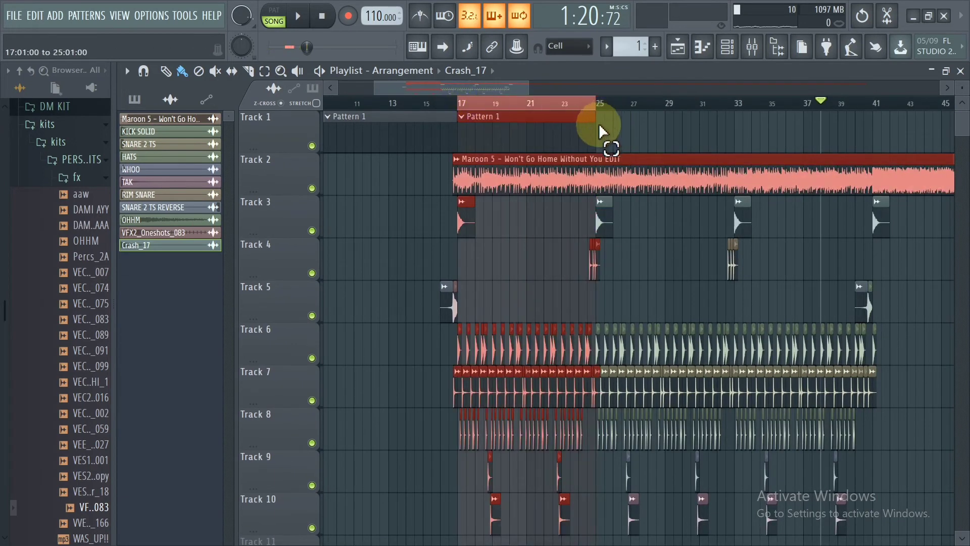
drag(563, 108, 541, 278)
scroll(639, 212, down, 2)
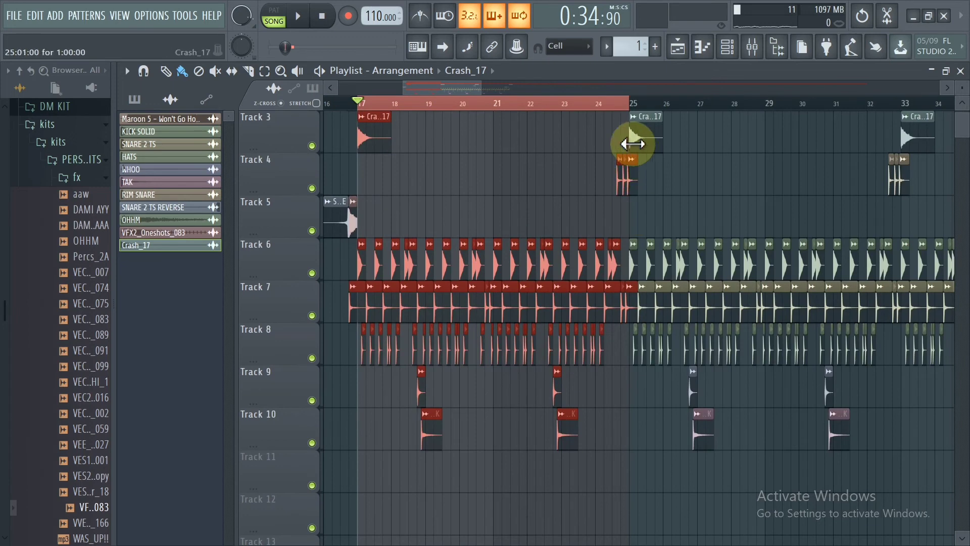
drag(635, 158, 364, 484)
scroll(537, 97, down, 6)
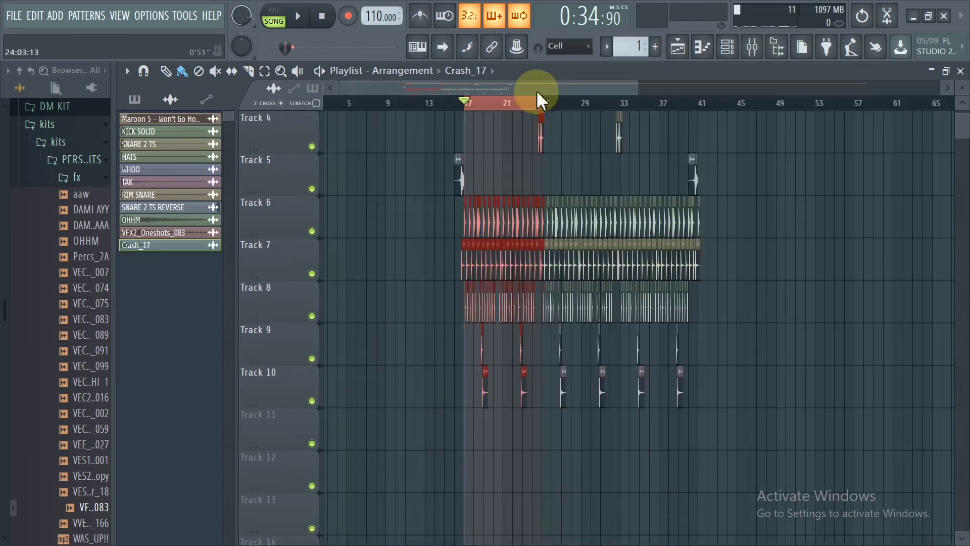
Paste the copied beat section at bar 86 and delete the SNARE 2 TS clip just before that bar.
scroll(626, 172, up, 13)
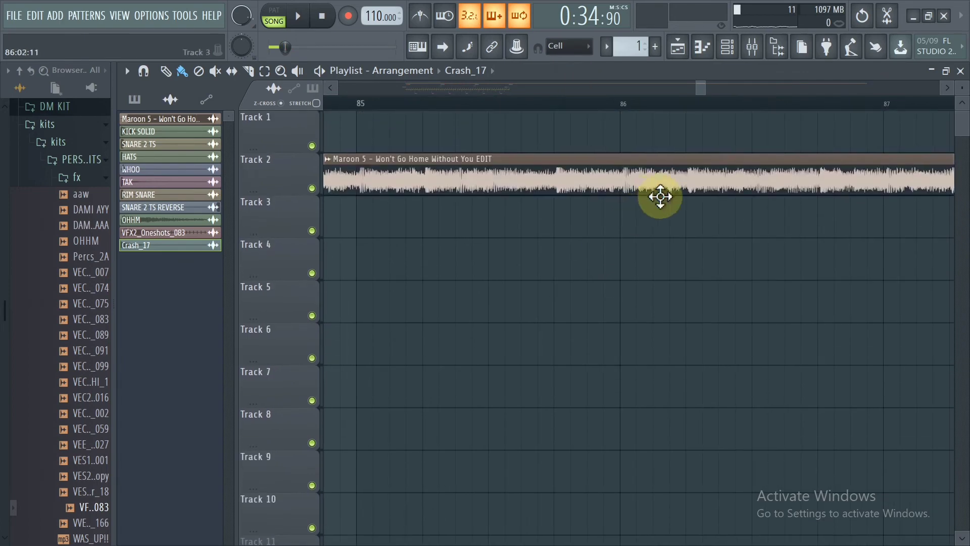
key(ctrl+v)
scroll(646, 110, up, 3)
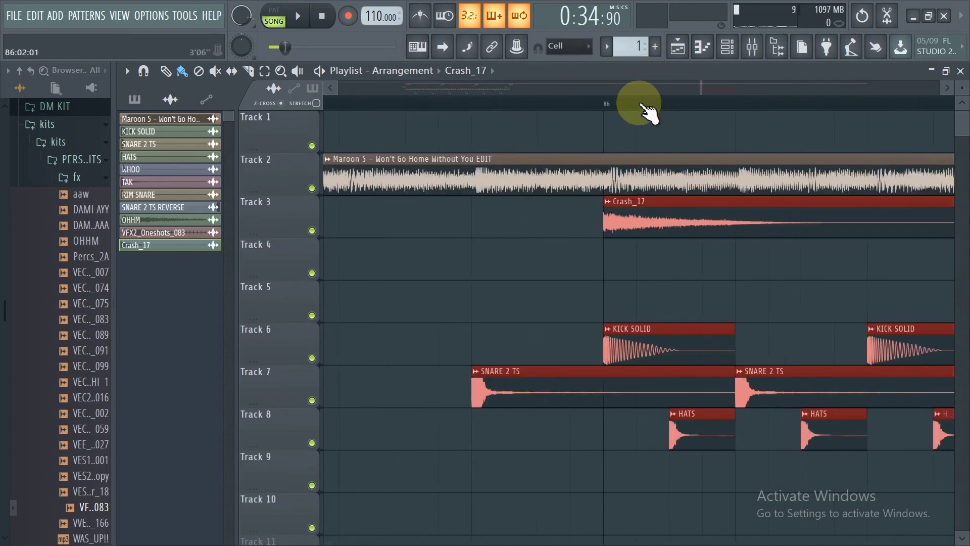
scroll(647, 110, down, 1)
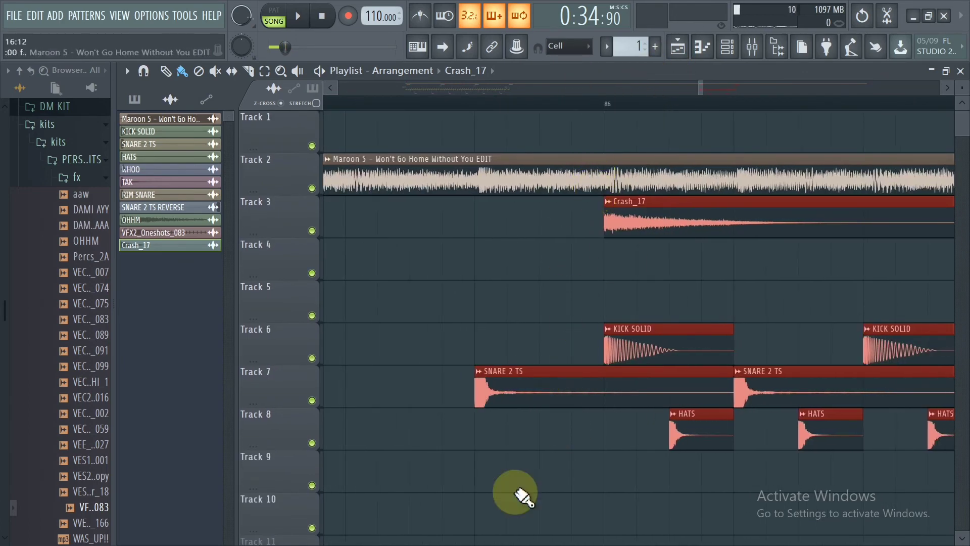
right_click(556, 374)
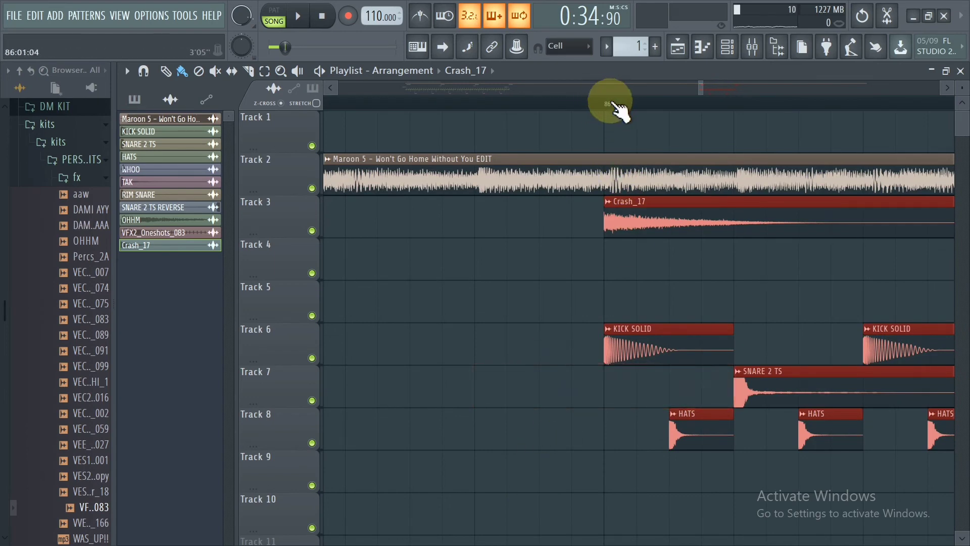
Move the pasted beat section so that its Crash_17 and first kick start at bar 41.
scroll(615, 104, down, 4)
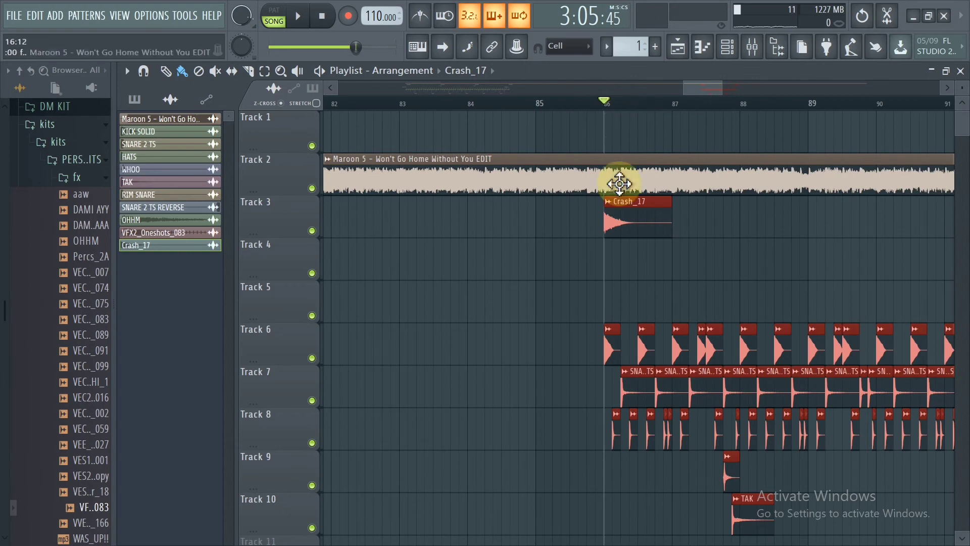
drag(642, 222, 496, 150)
scroll(531, 221, up, 6)
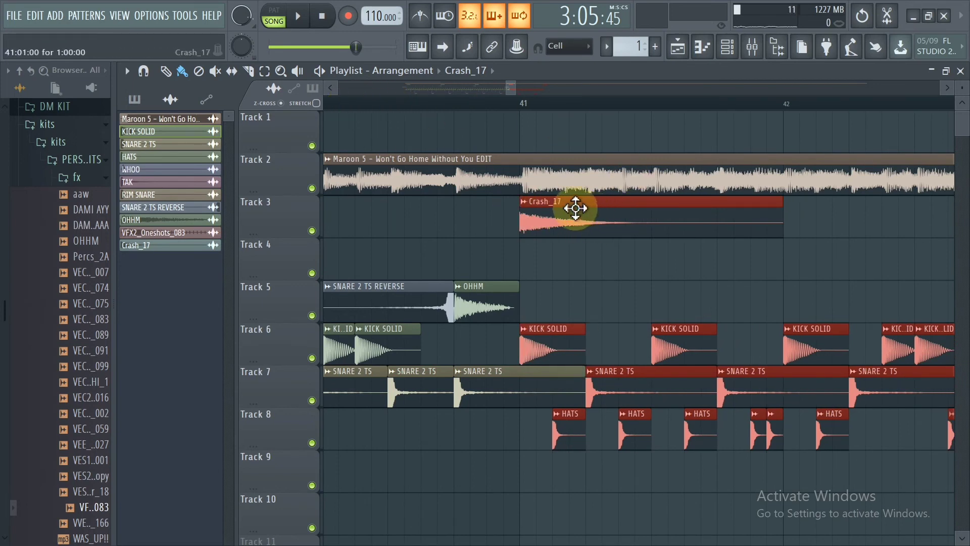
Remove Crash_17 and the first KICK SOLID at bar 41 from the selection, and play the arrangement from just before bar 41.
ctrl+click(575, 208)
ctrl+click(546, 342)
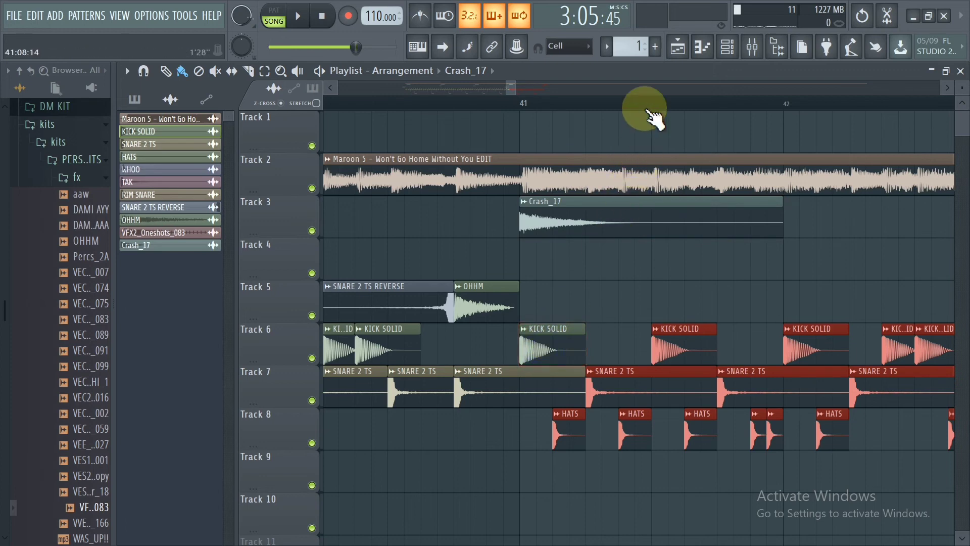
scroll(650, 110, down, 5)
click(537, 103)
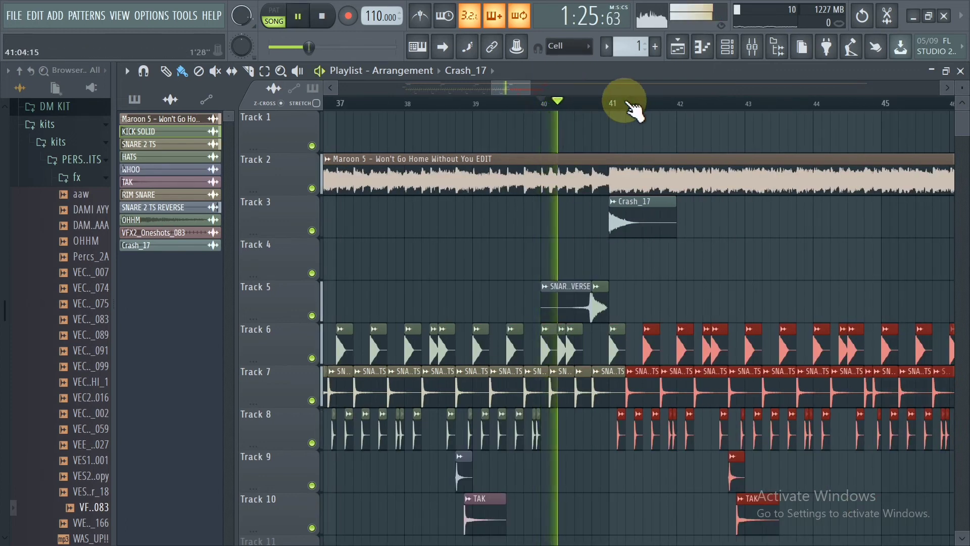
scroll(606, 104, up, 4)
scroll(559, 108, up, 2)
scroll(560, 108, down, 4)
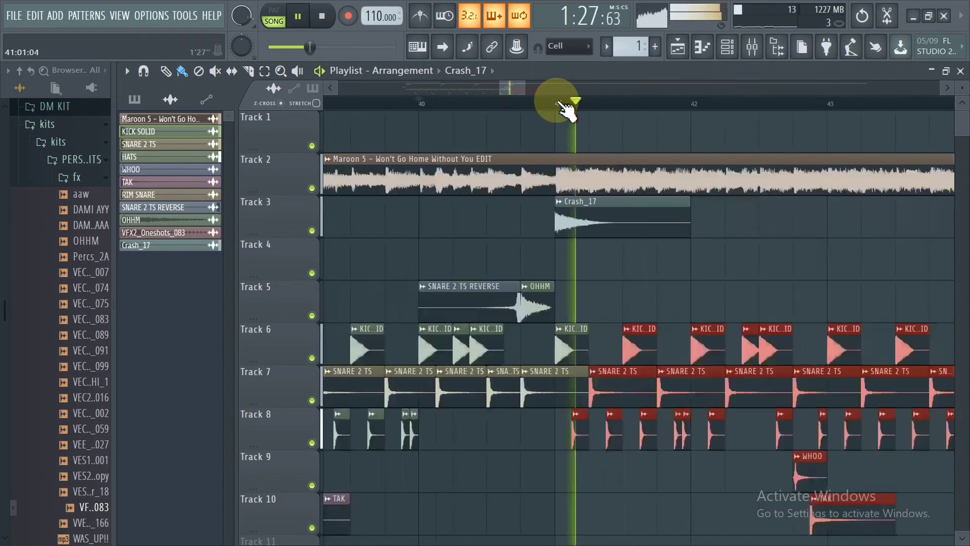
scroll(625, 102, down, 2)
scroll(622, 101, up, 3)
scroll(657, 106, down, 5)
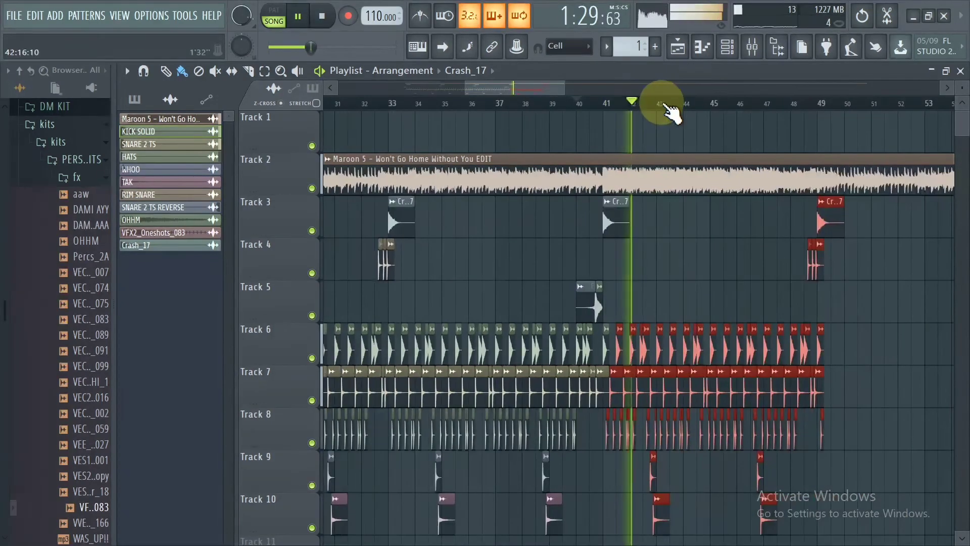
scroll(671, 108, up, 4)
scroll(675, 109, down, 6)
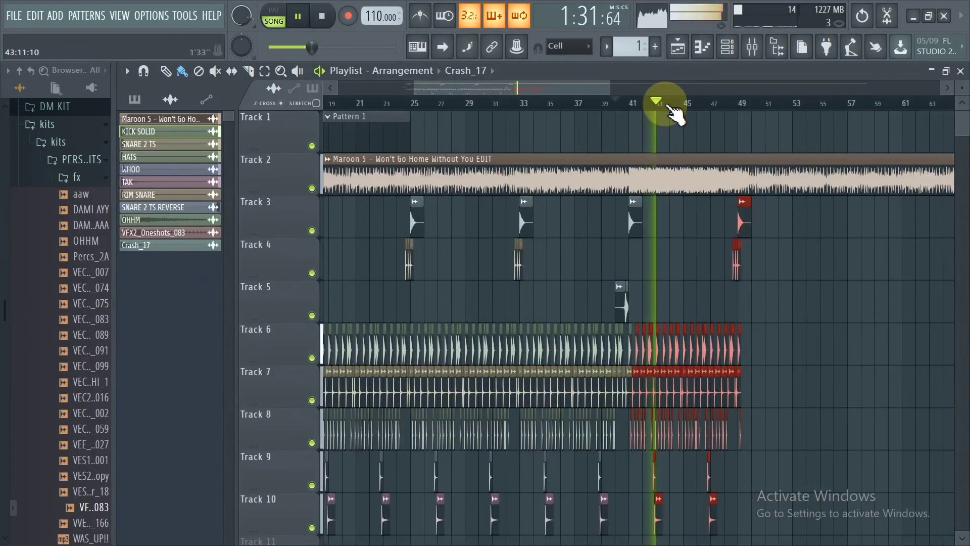
key(space)
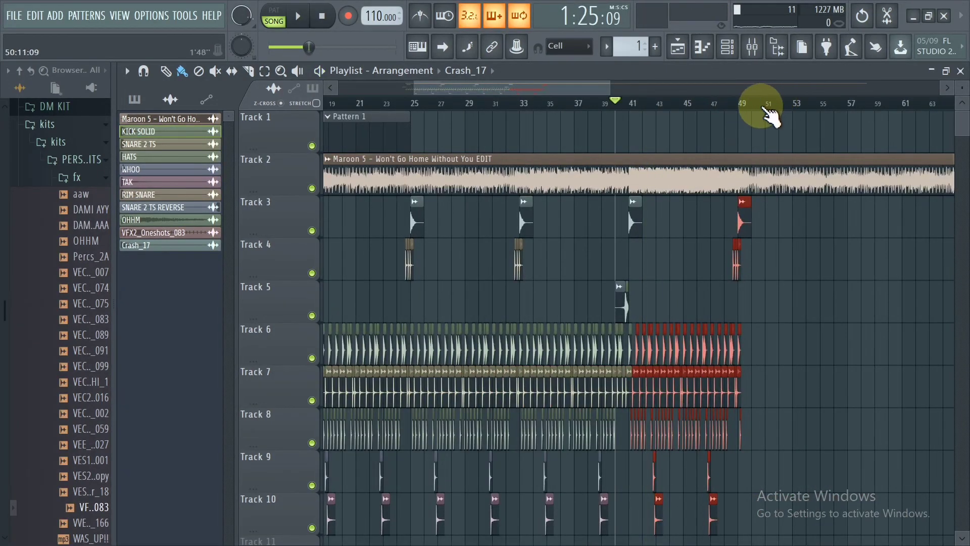
Delete the last HATS clip of the pasted beat section, just after bar 49 on Track 8.
scroll(753, 114, up, 3)
scroll(732, 113, down, 5)
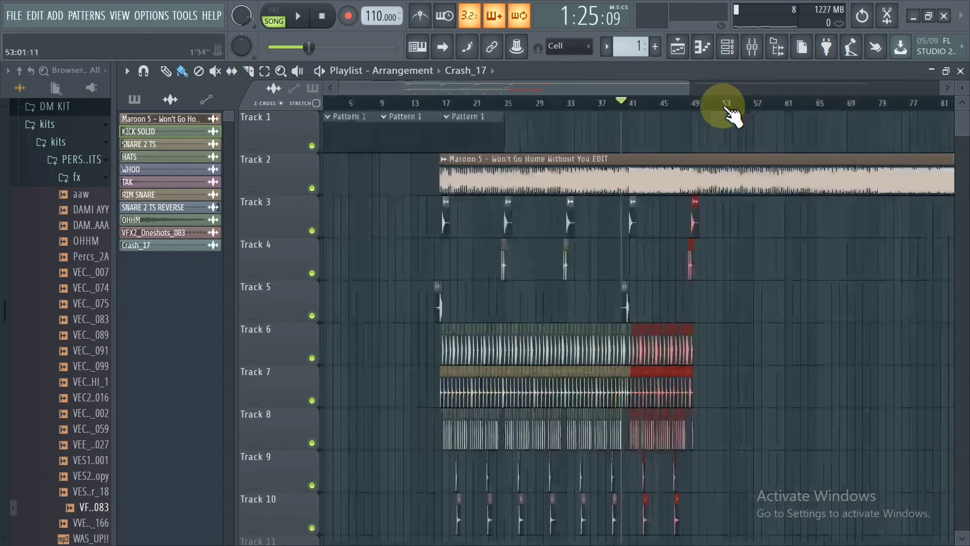
scroll(714, 117, up, 5)
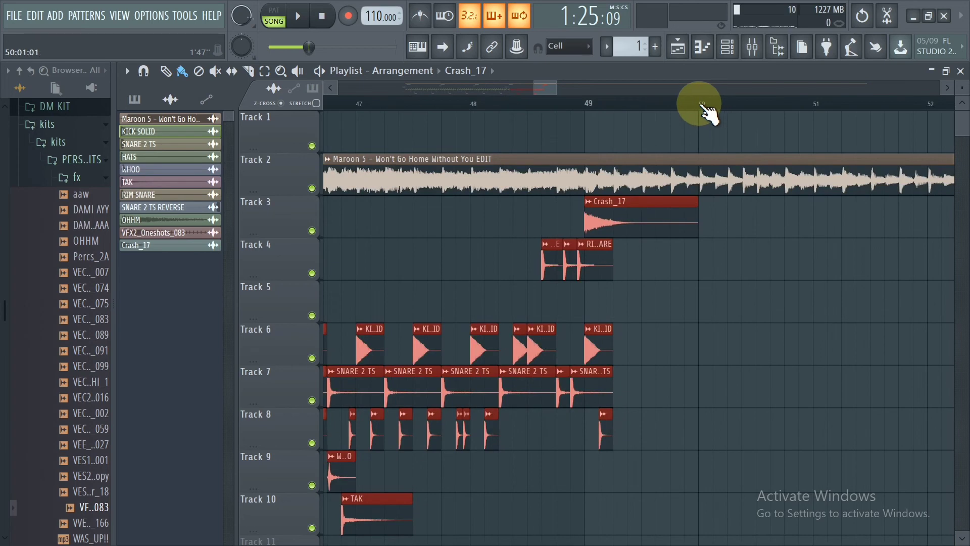
right_click(605, 431)
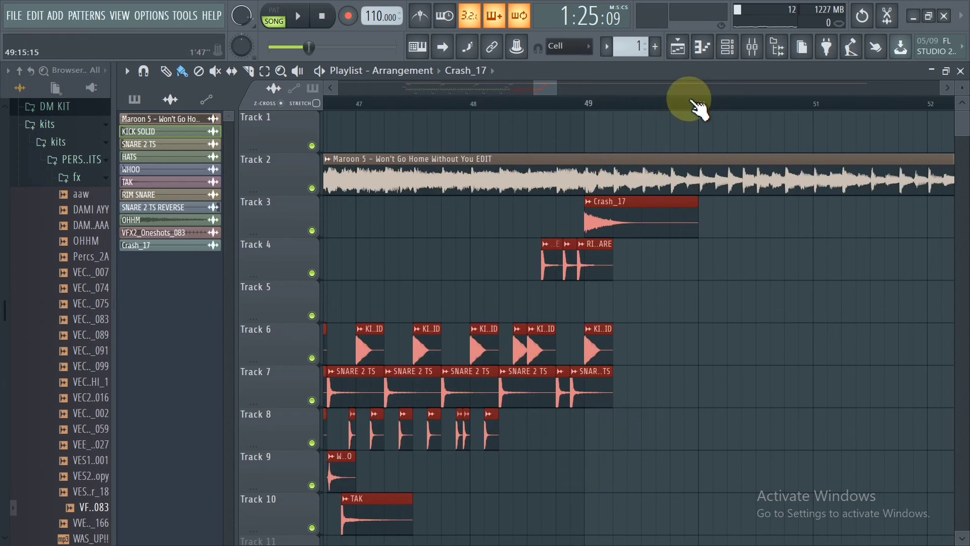
Duplicate the two adjoining KICK SOLID clips in bar 20 from Track 6 onto Track 4 and solo Track 4.
scroll(692, 105, down, 5)
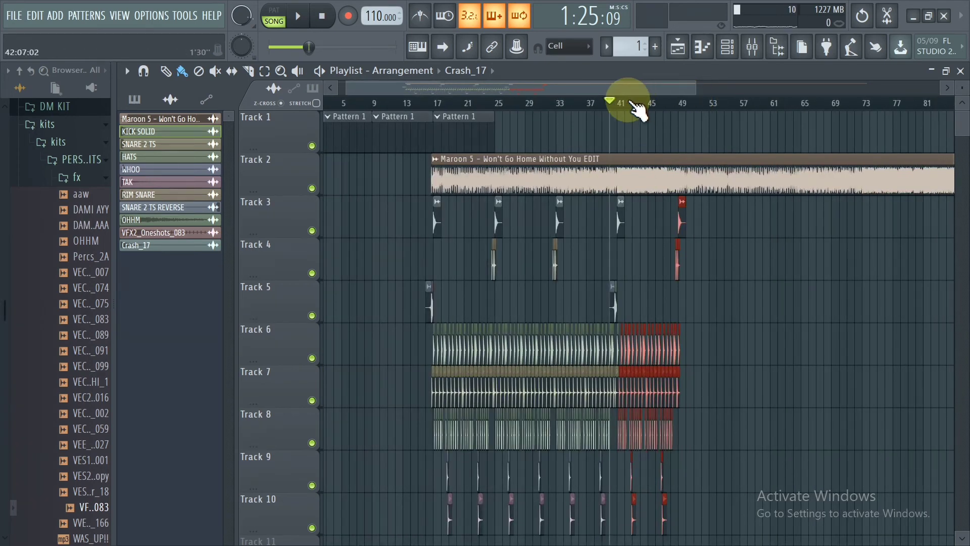
scroll(630, 107, up, 5)
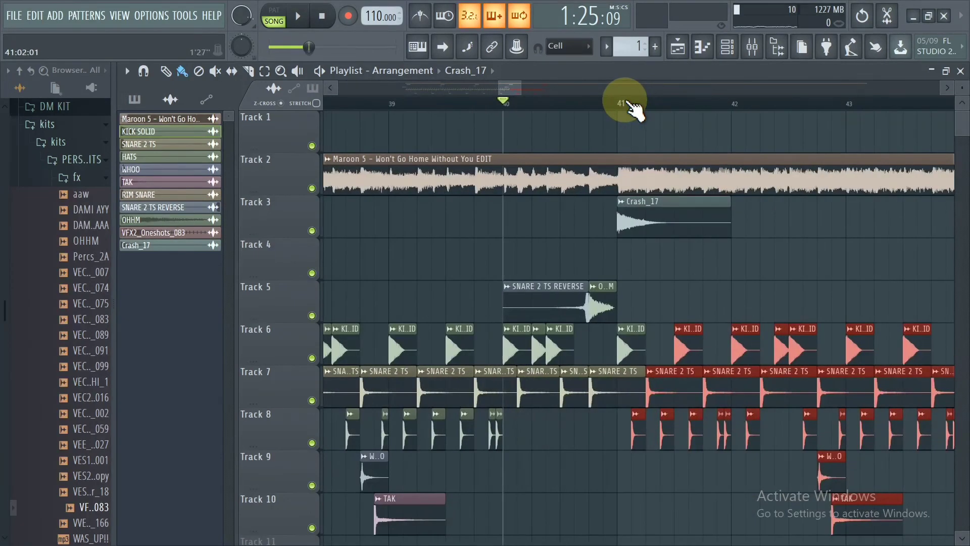
scroll(556, 107, down, 5)
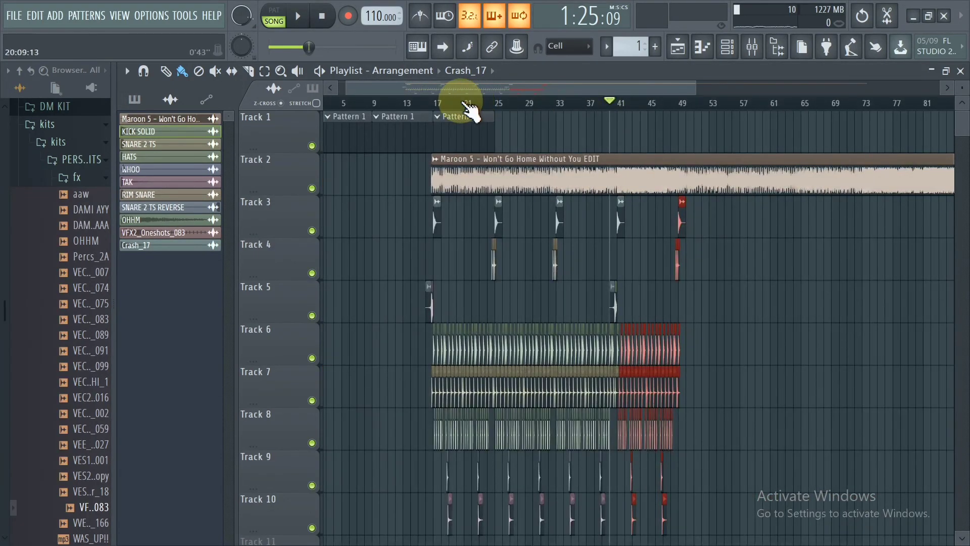
scroll(470, 109, up, 8)
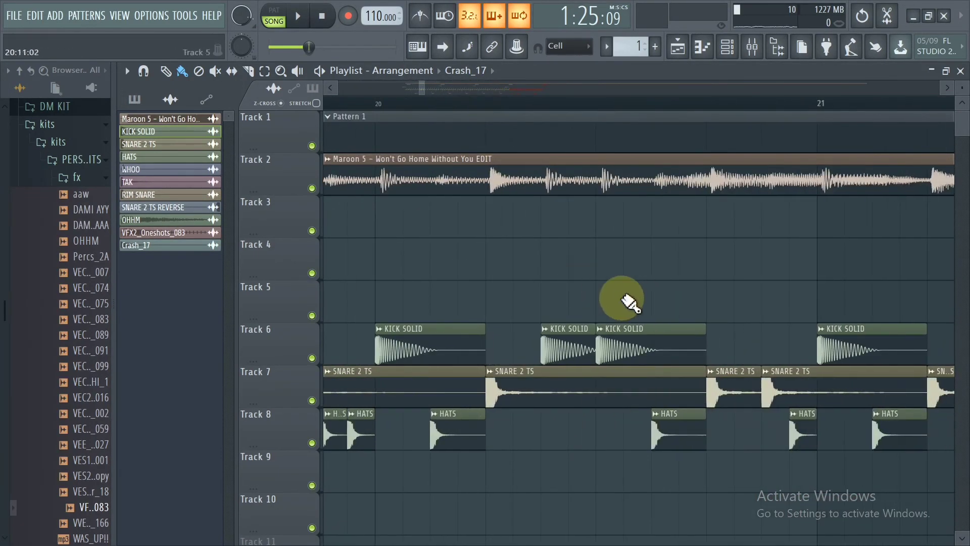
drag(628, 349, 611, 348)
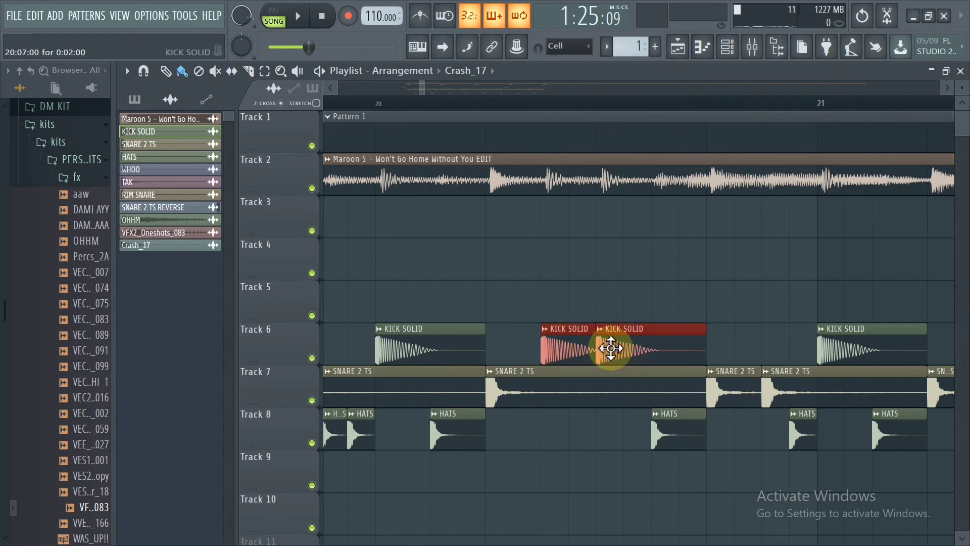
scroll(562, 117, up, 3)
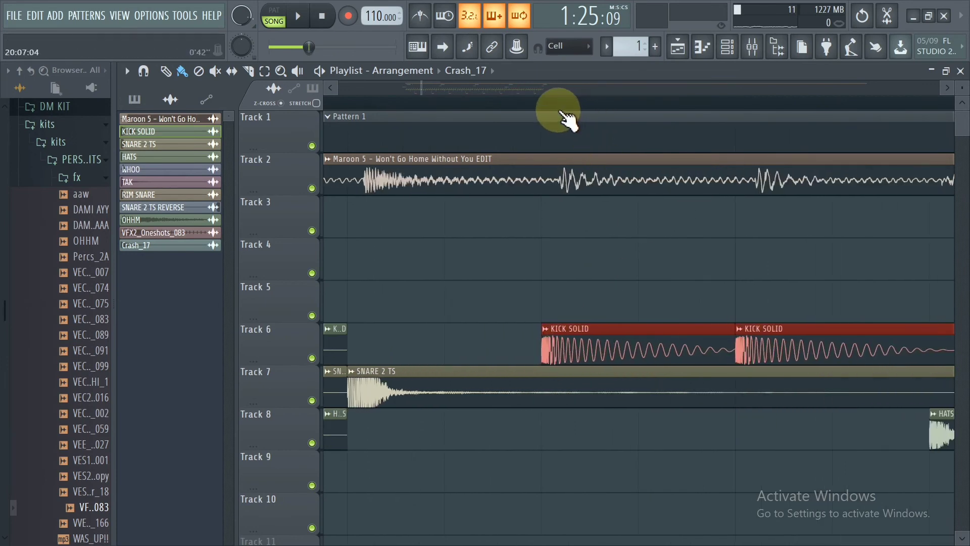
scroll(562, 113, down, 2)
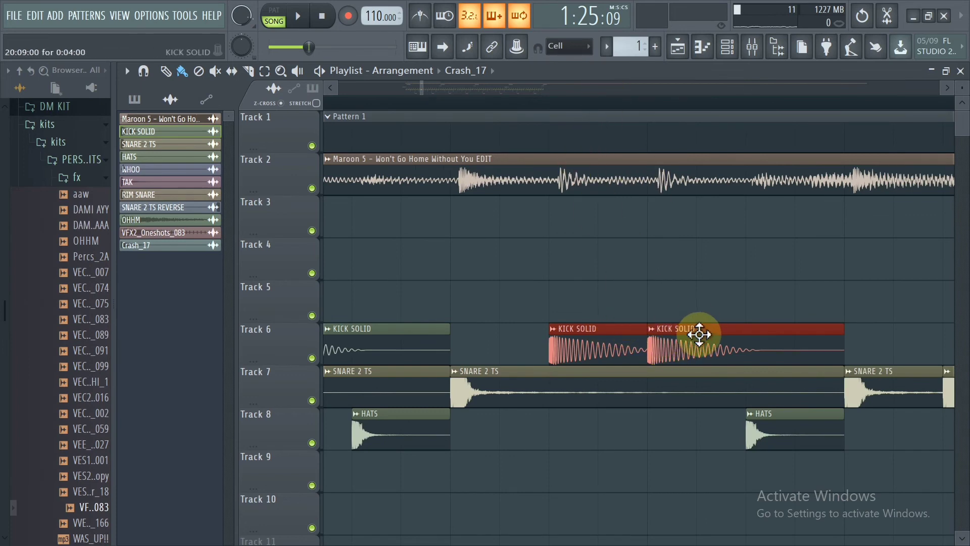
shift+drag(713, 345, 703, 243)
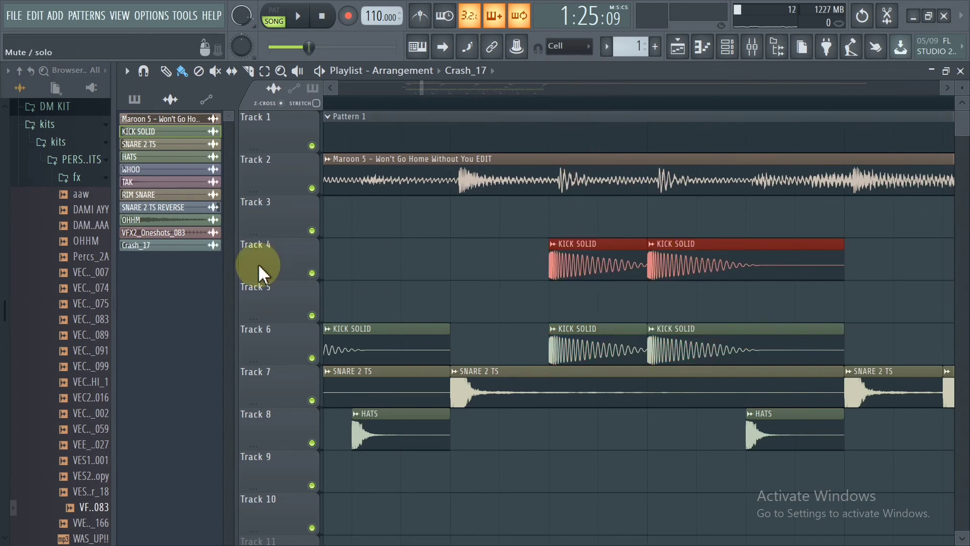
right_click(311, 273)
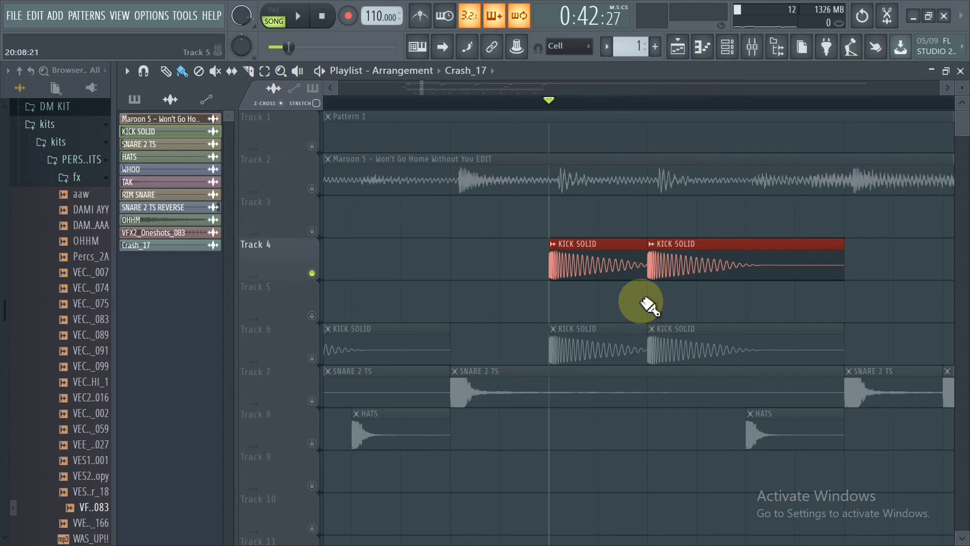
Shift the second KICK SOLID clip on Track 4 to 20:11:00 and return it to its place directly behind the first kick.
click(650, 303)
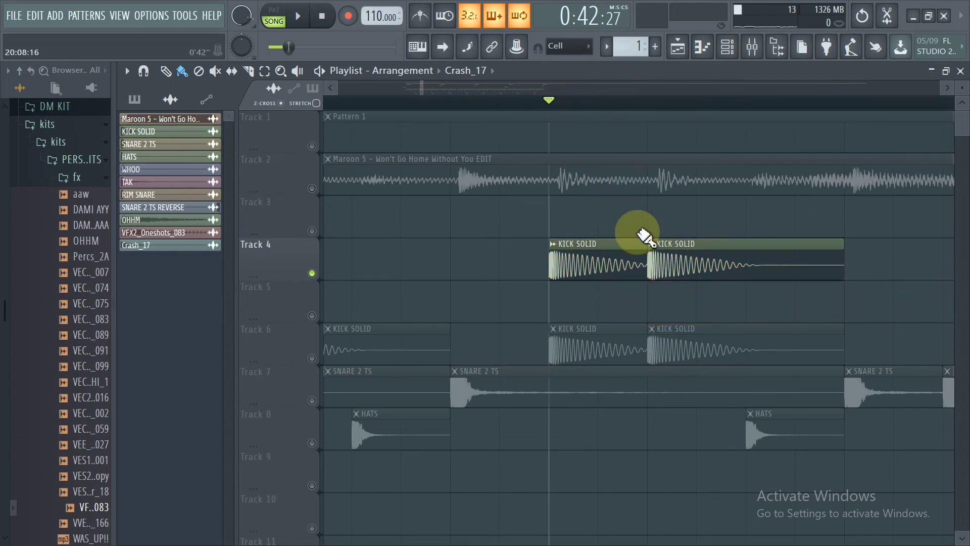
drag(667, 264, 715, 264)
drag(638, 271, 793, 264)
mouse_move(562, 267)
mouse_down()
mouse_move(630, 260)
mouse_move(561, 270)
mouse_up()
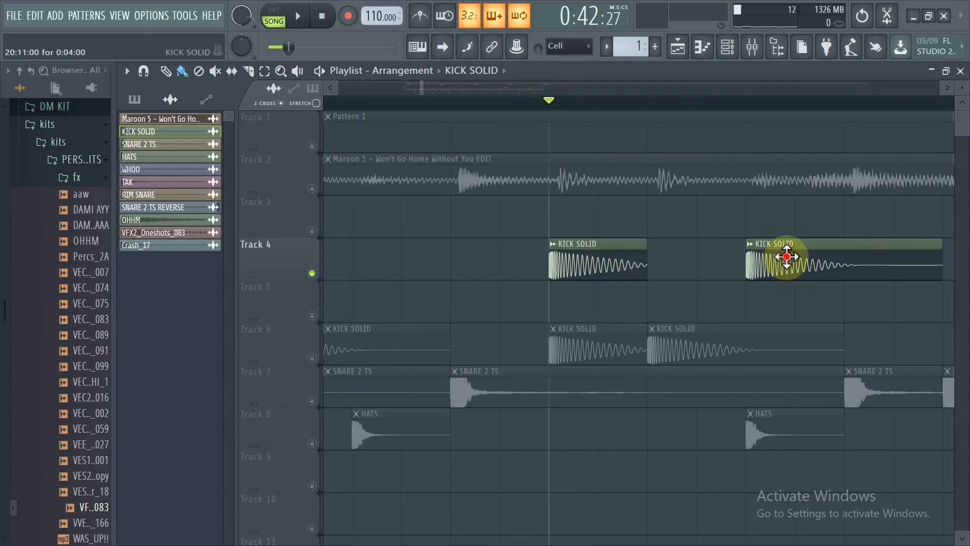
drag(784, 255, 669, 256)
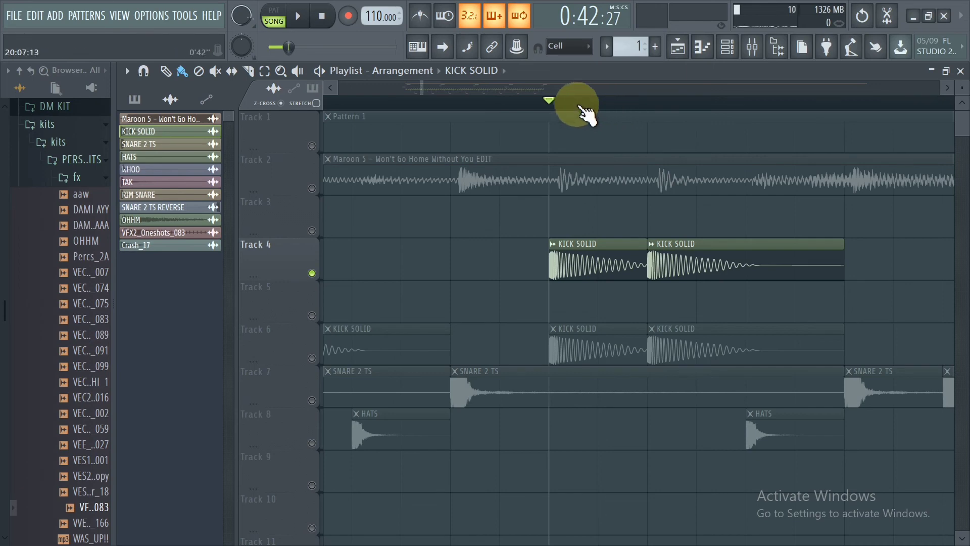
Set the declicking mode of the KICK SOLID sample to Generic (bleeding) and close its channel settings.
scroll(662, 105, up, 2)
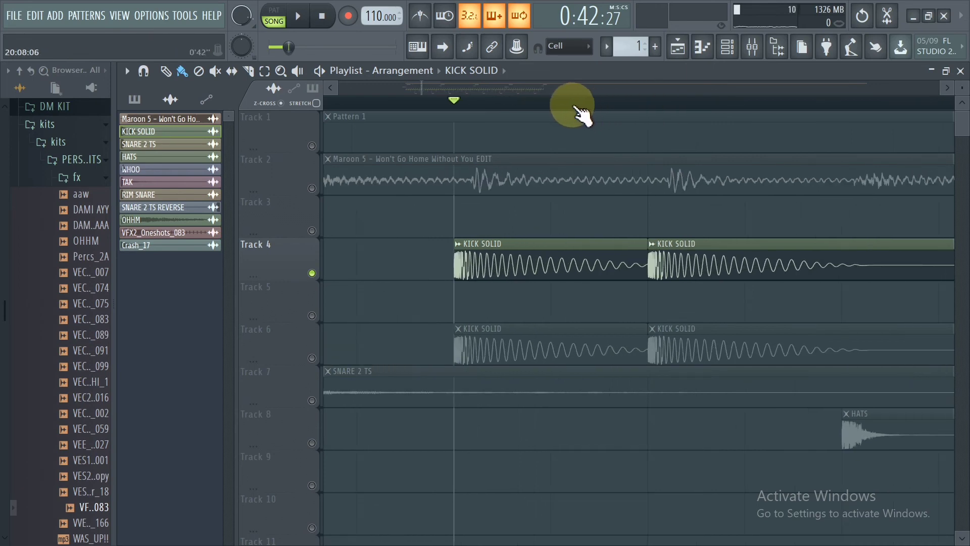
scroll(573, 106, down, 3)
drag(611, 114, 641, 115)
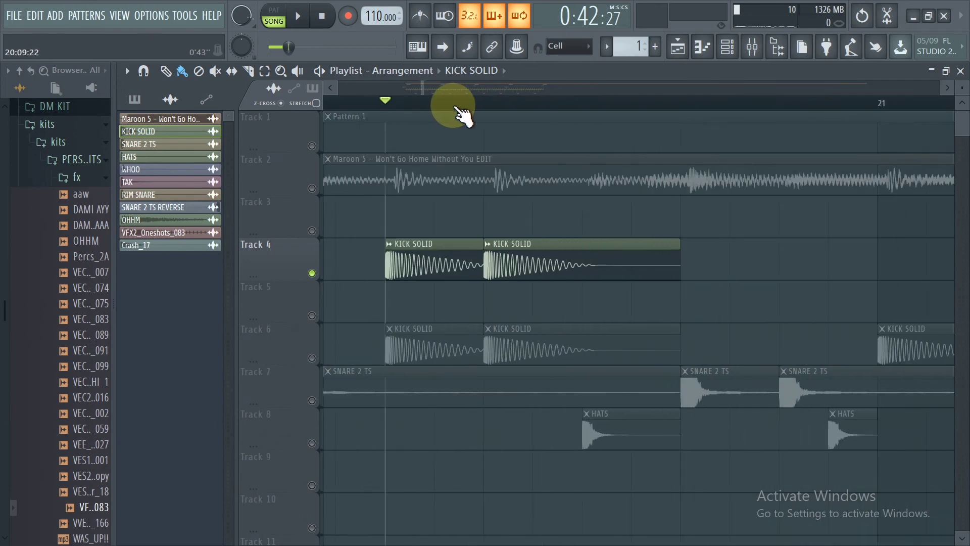
drag(392, 104, 393, 105)
click(393, 243)
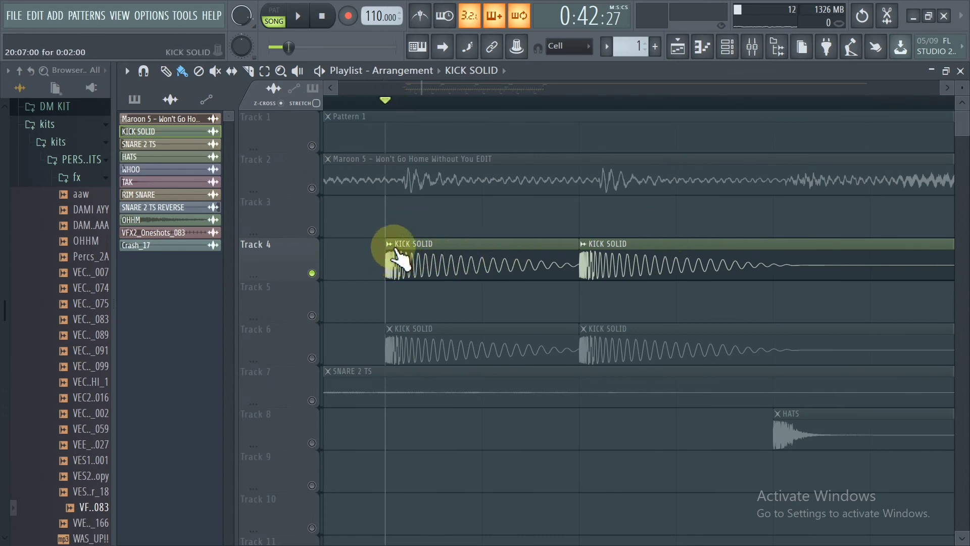
double_click(423, 245)
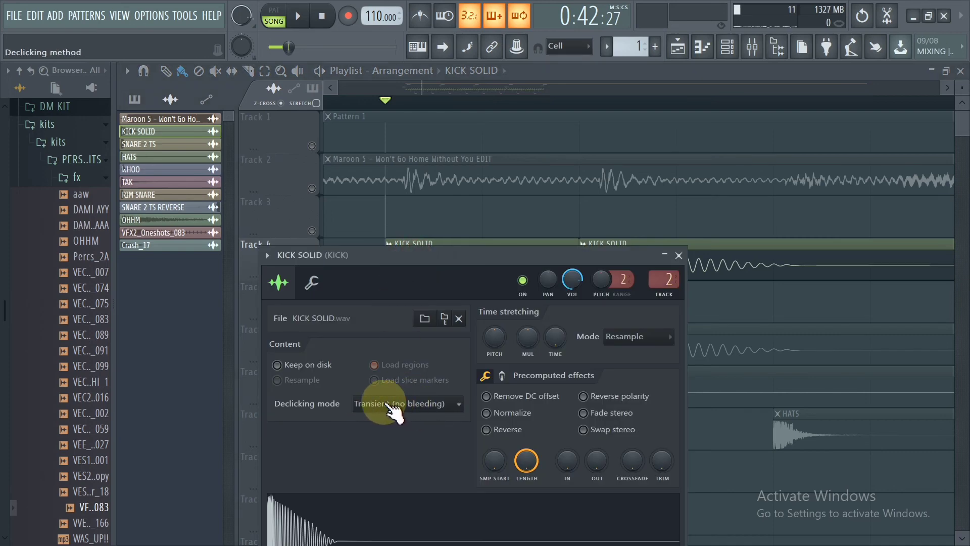
click(429, 405)
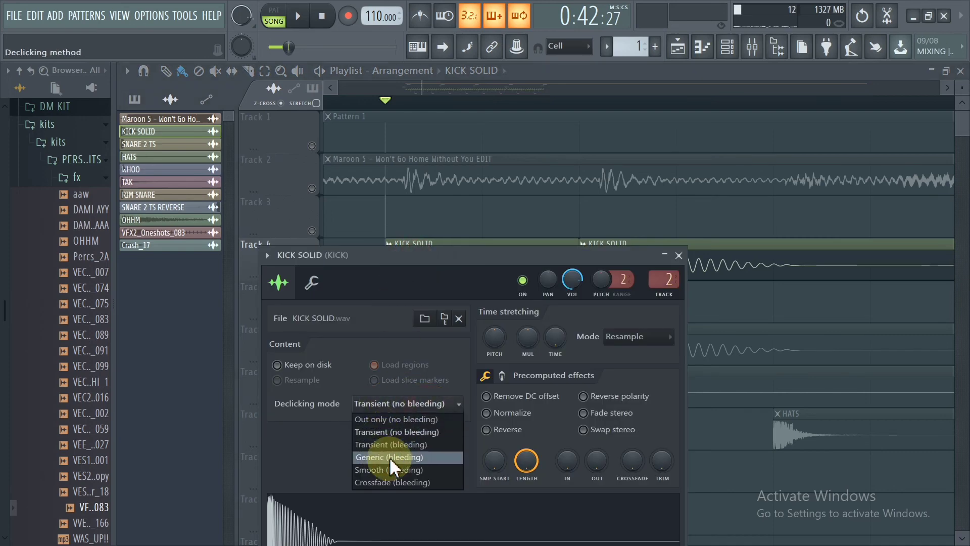
click(397, 457)
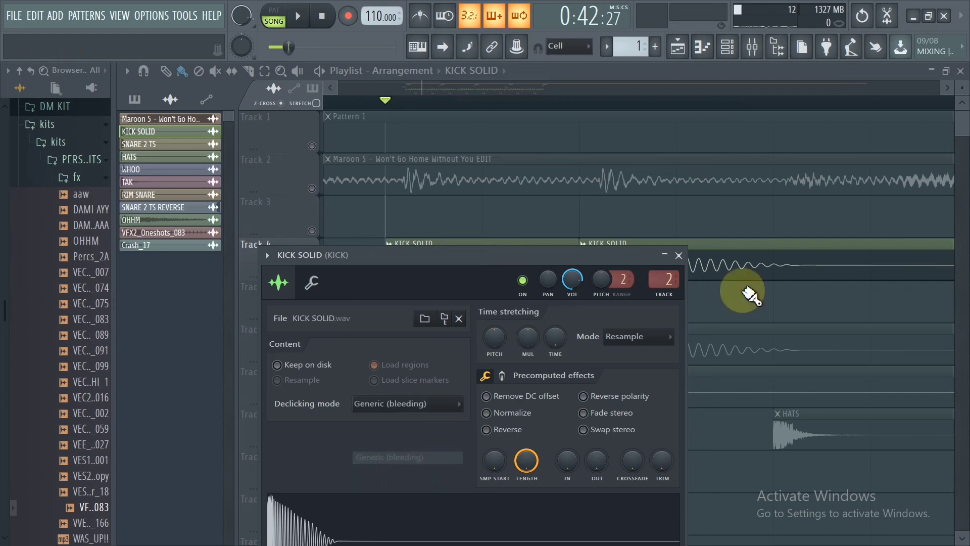
click(739, 255)
drag(631, 252, 621, 260)
Select all KICK SOLID clips and trim their ends together, shortening the first kick on Track 4 to 0:01:20.
click(394, 252)
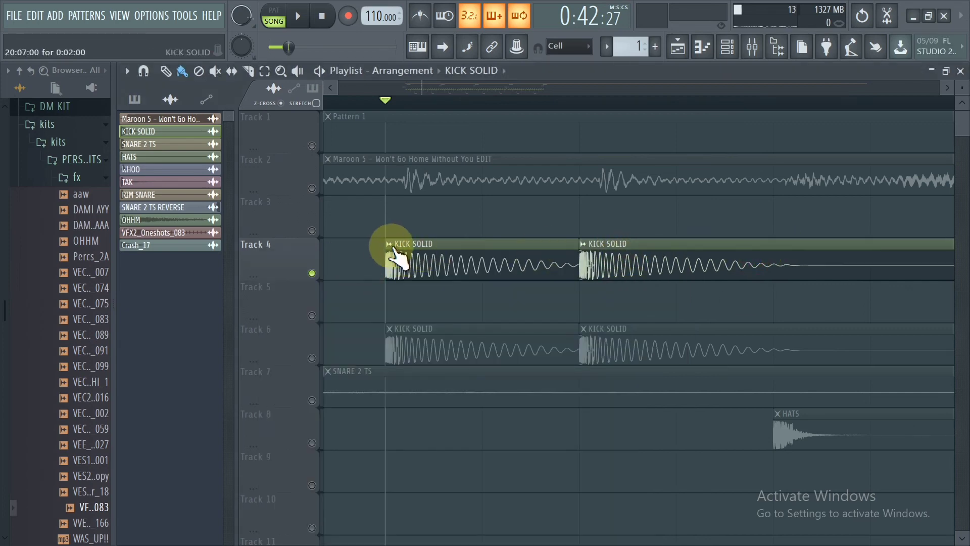
right_click(390, 252)
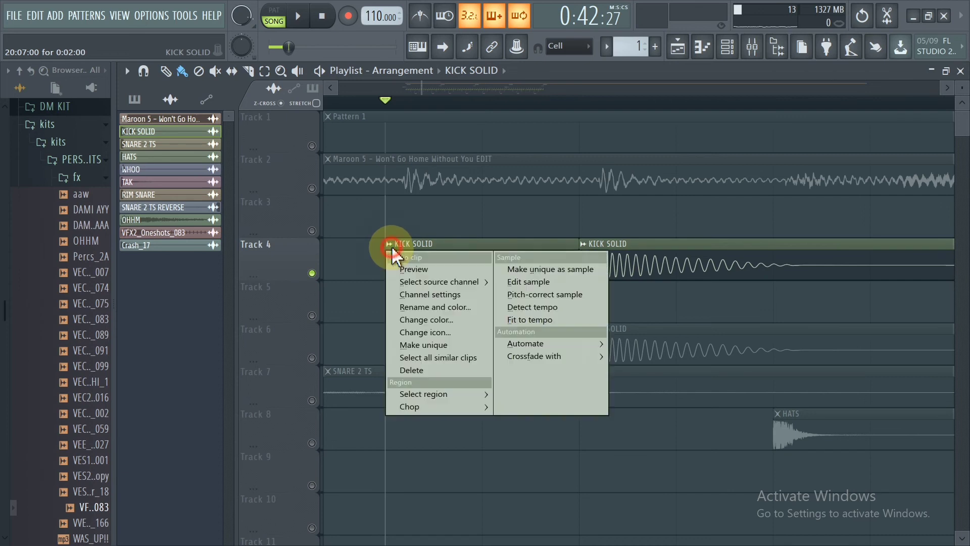
click(418, 357)
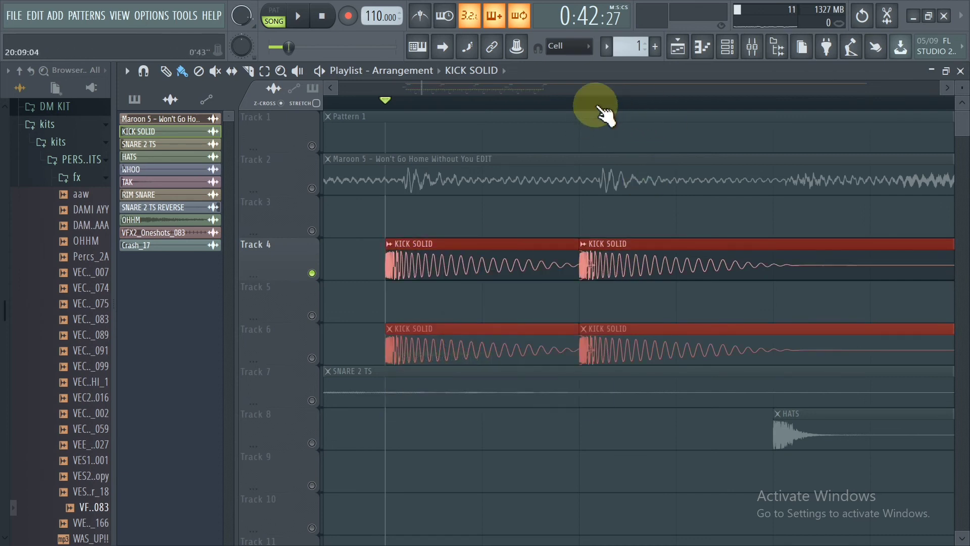
mouse_move(605, 113)
mouse_down()
mouse_move(741, 112)
mouse_move(507, 116)
mouse_move(448, 104)
mouse_move(520, 108)
mouse_move(413, 94)
mouse_move(407, 108)
mouse_move(498, 120)
mouse_move(591, 114)
mouse_up()
drag(573, 241, 549, 247)
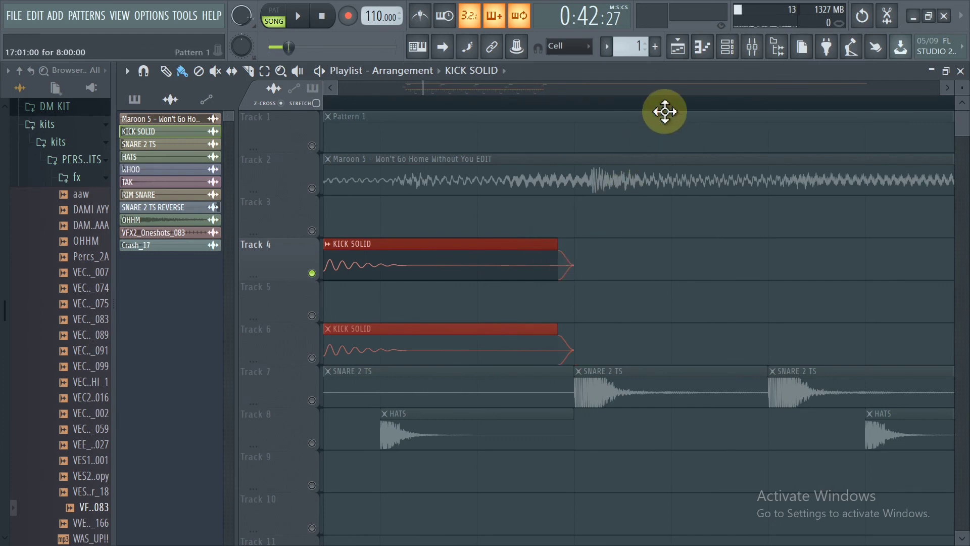
scroll(679, 103, down, 3)
scroll(514, 108, up, 3)
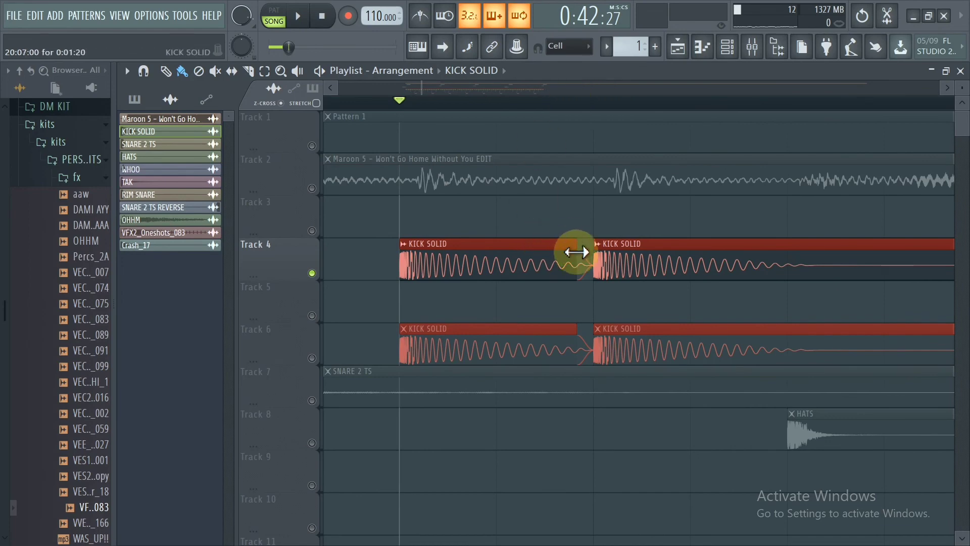
drag(576, 251, 577, 253)
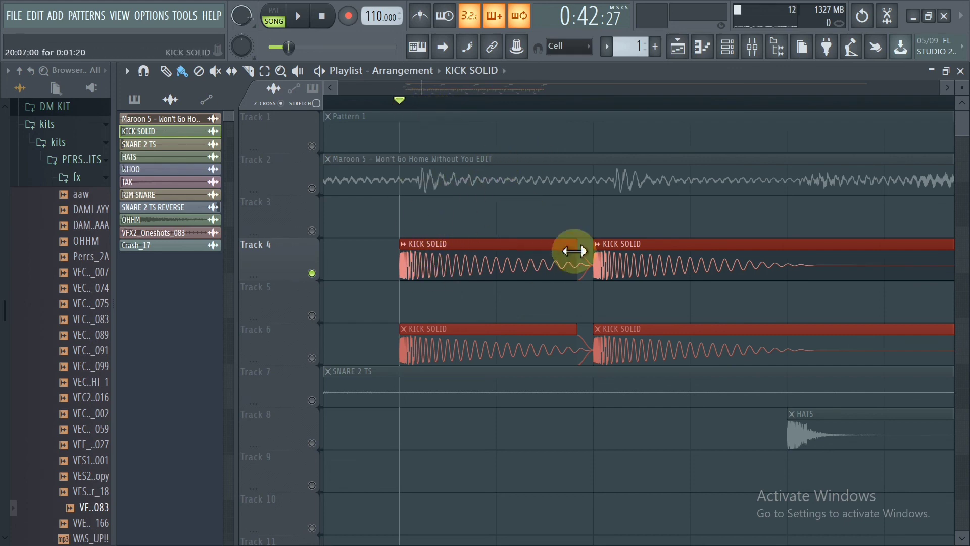
drag(574, 251, 576, 252)
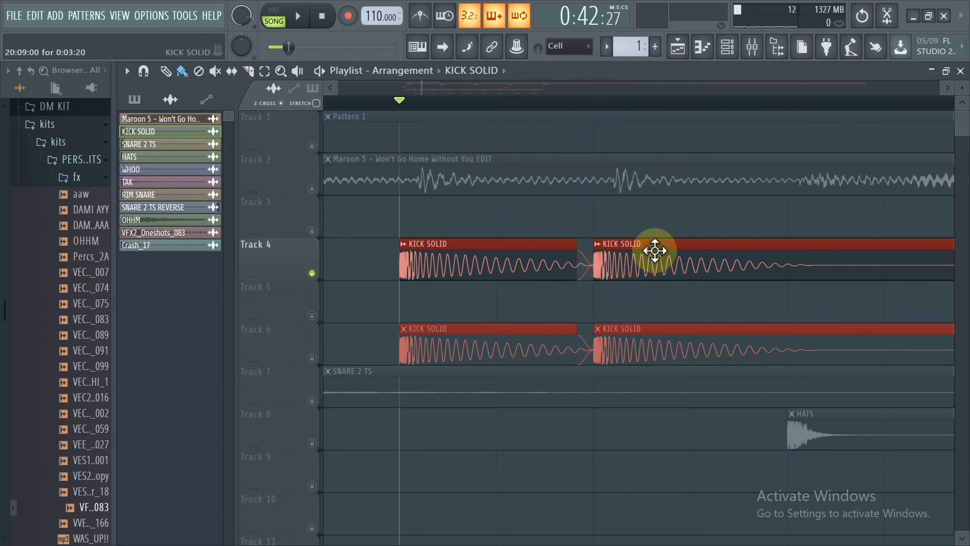
Delete the two duplicate KICK SOLID clips on Track 4 in bar 20 and unsolo the track.
click(640, 268)
mouse_move(640, 268)
mouse_down()
mouse_move(713, 263)
mouse_move(632, 269)
mouse_move(642, 276)
mouse_move(632, 268)
mouse_up()
scroll(621, 112, down, 4)
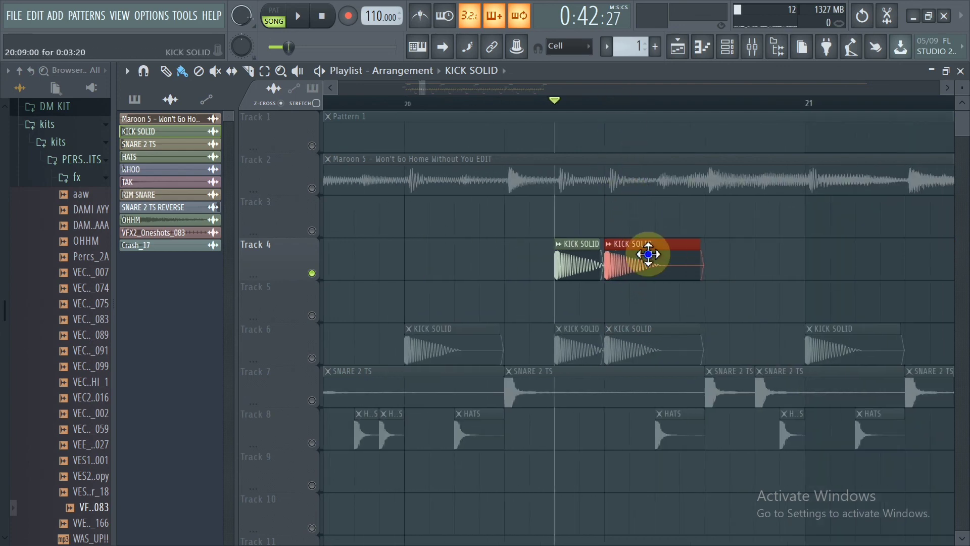
scroll(581, 108, down, 6)
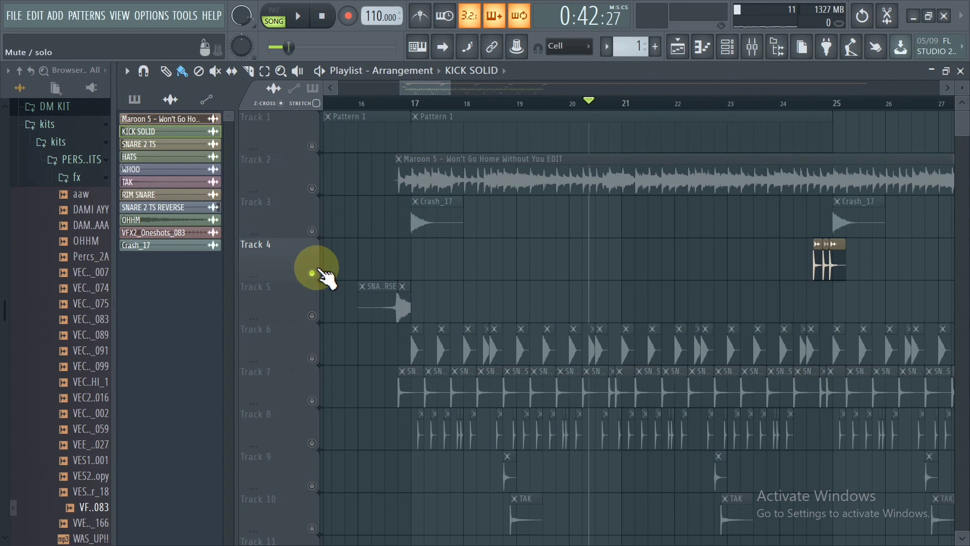
right_click(312, 273)
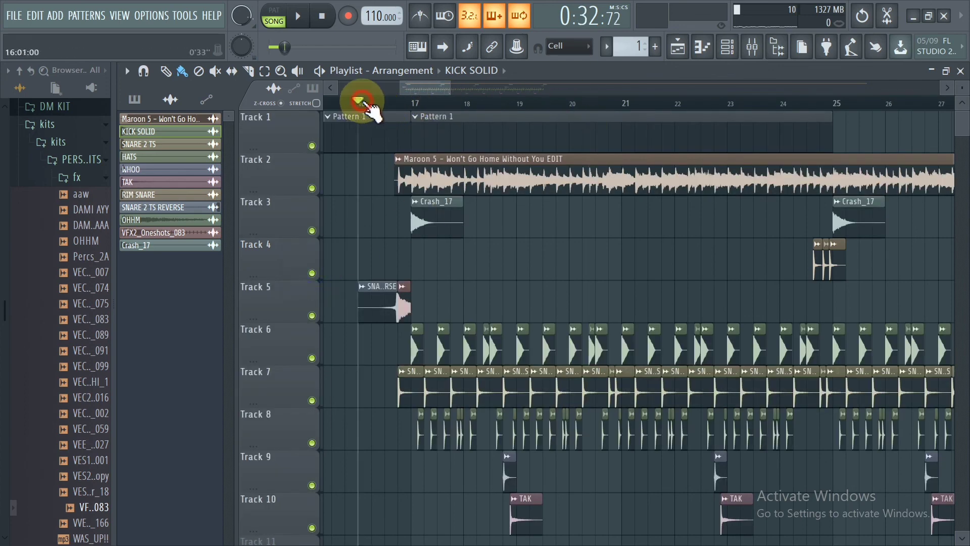
Play the full arrangement from bar 16 to audition the kicks with all tracks enabled.
right_click(360, 101)
scroll(404, 98, up, 4)
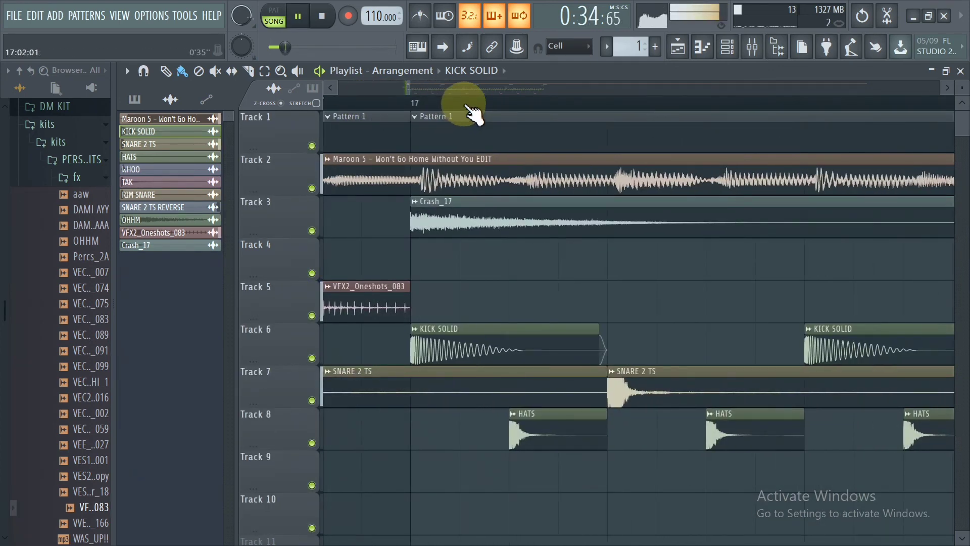
scroll(469, 107, down, 5)
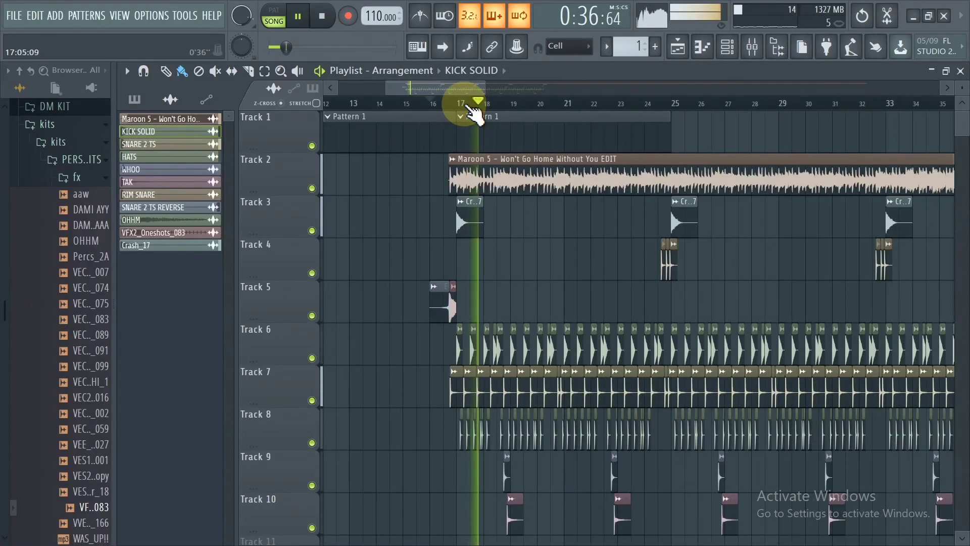
scroll(474, 107, down, 3)
Switch to Word to view the slow jam remix tutorial outline, and return to the FL Studio playlist.
key(alt+Tab)
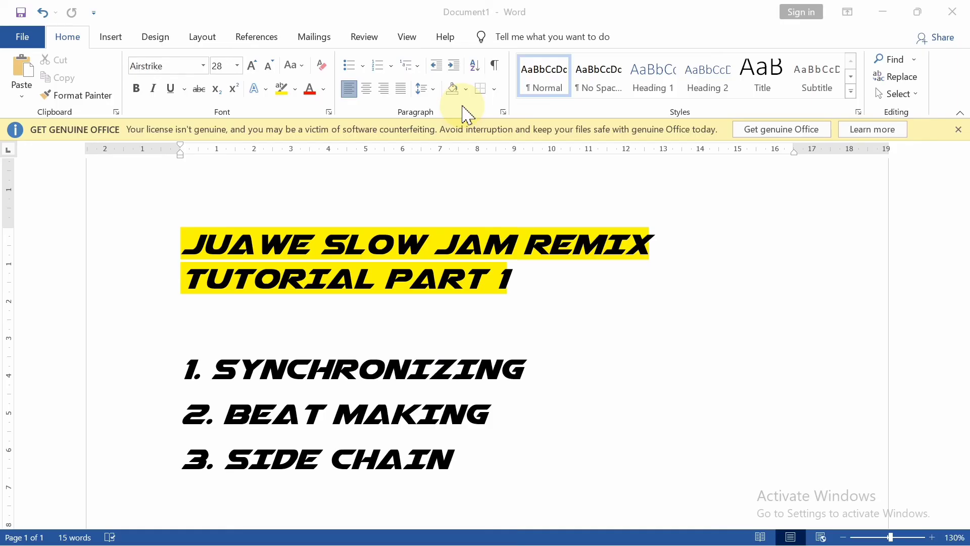
key(alt+Tab)
key(Tab)
key(Tab)
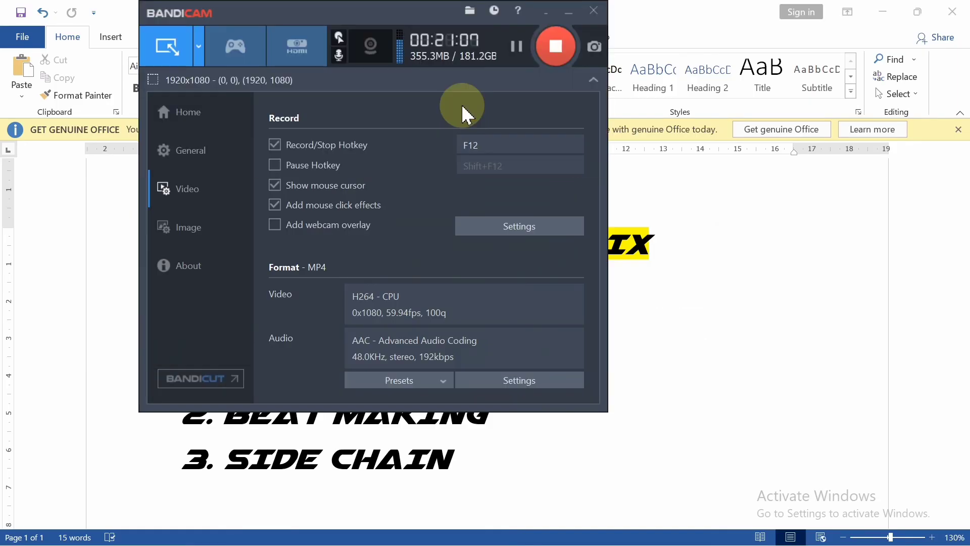
key(alt+Tab)
key(Tab)
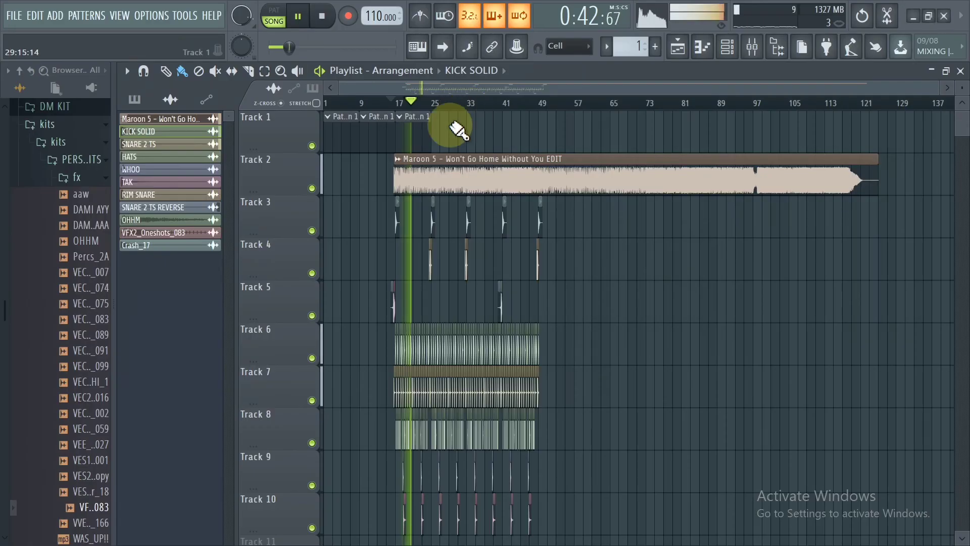
Stop playback and view the channel settings of the Maroon 5 song clip on Track 2, closing them again.
click(404, 101)
scroll(396, 100, up, 5)
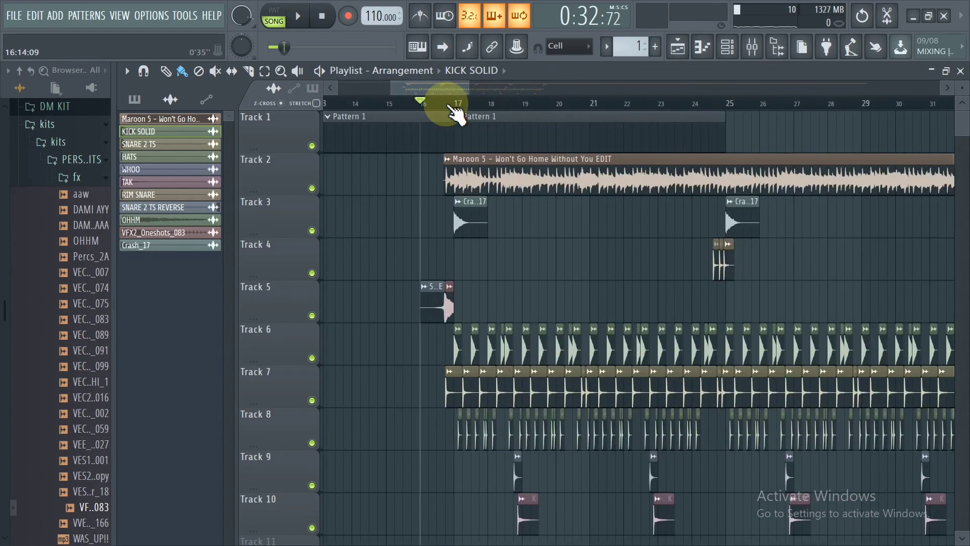
scroll(434, 101, up, 3)
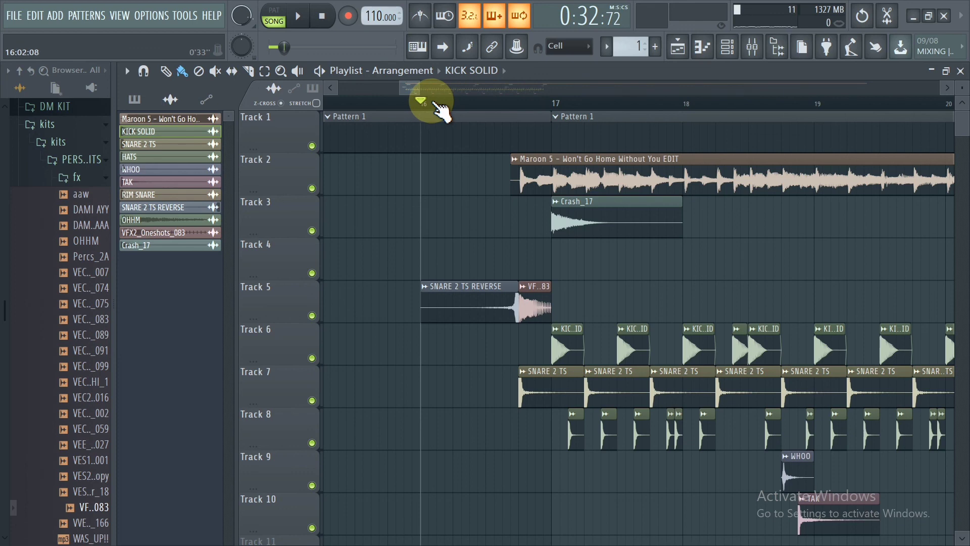
scroll(445, 103, down, 2)
scroll(461, 100, up, 4)
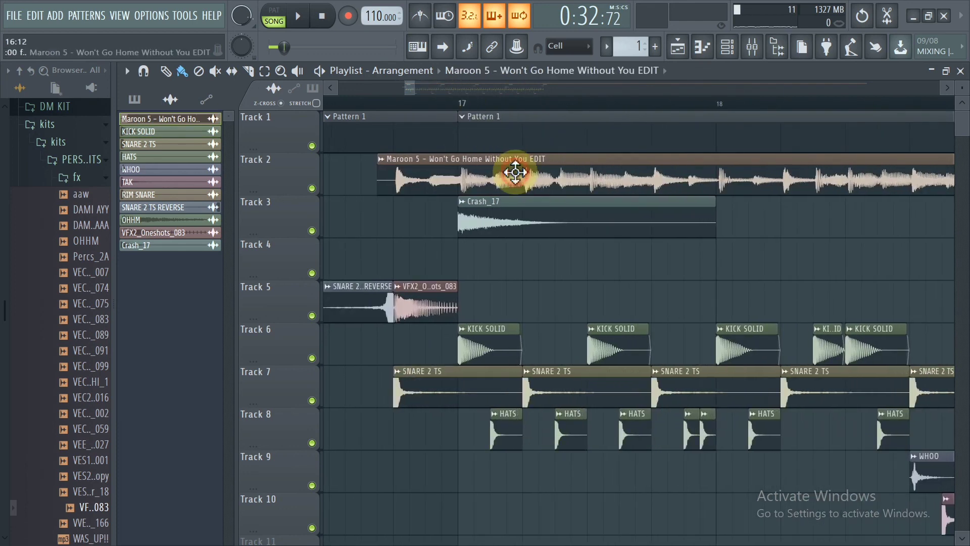
double_click(515, 173)
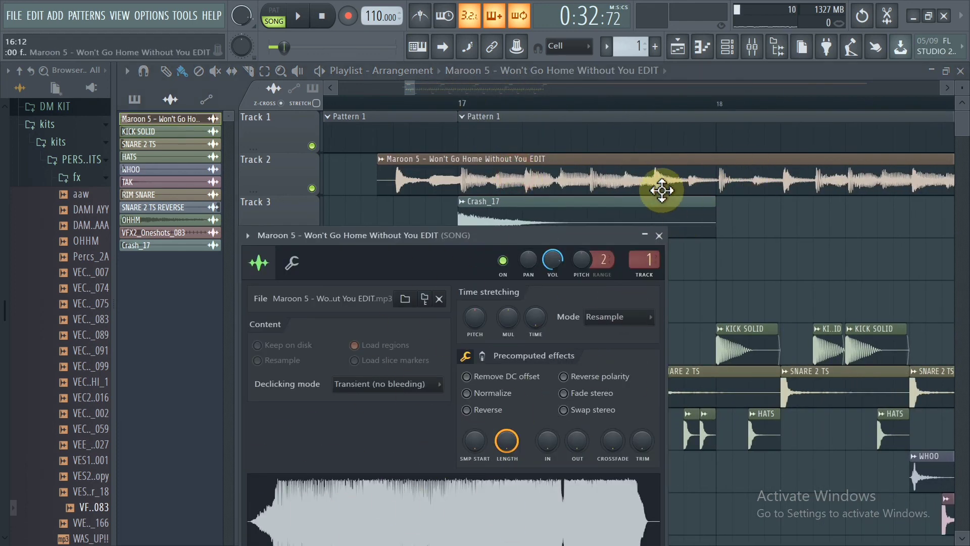
click(628, 162)
scroll(649, 113, down, 3)
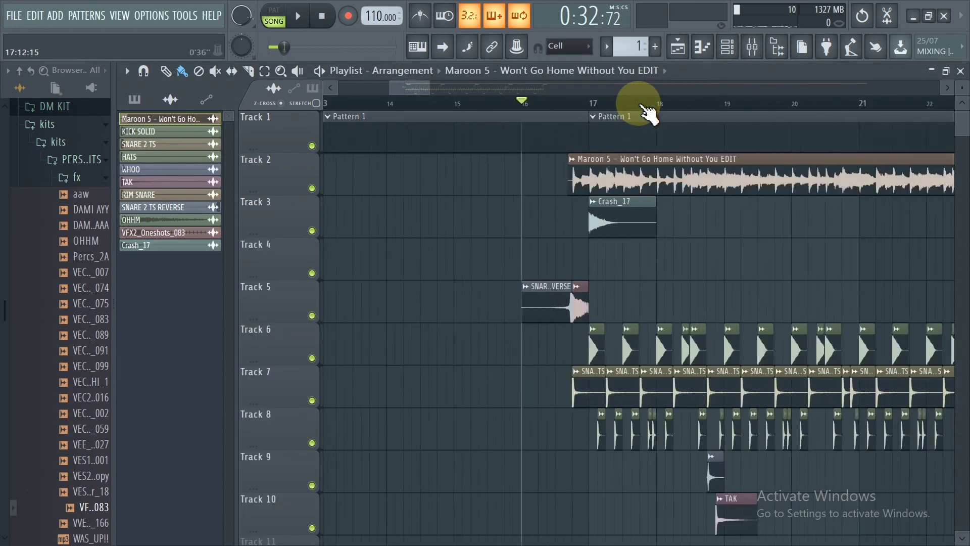
scroll(648, 113, down, 3)
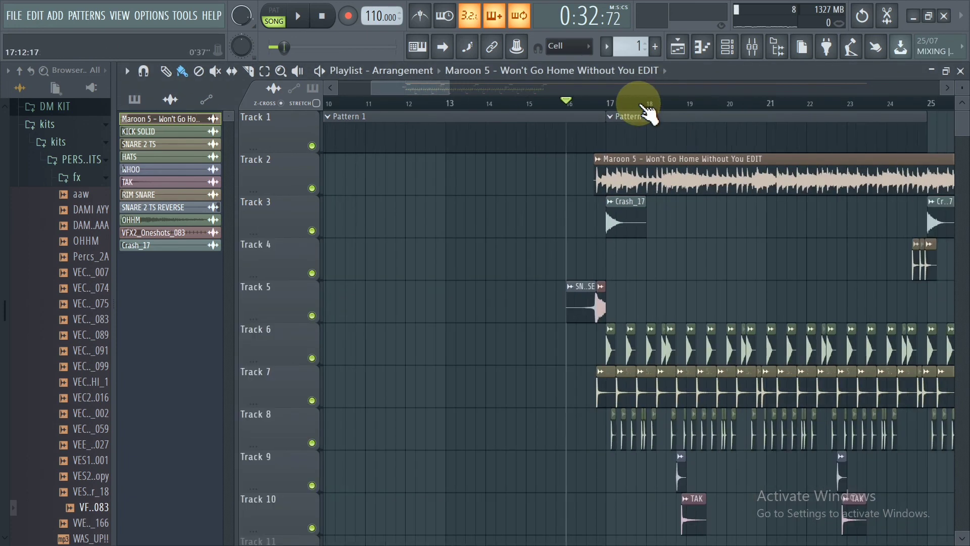
scroll(639, 112, up, 5)
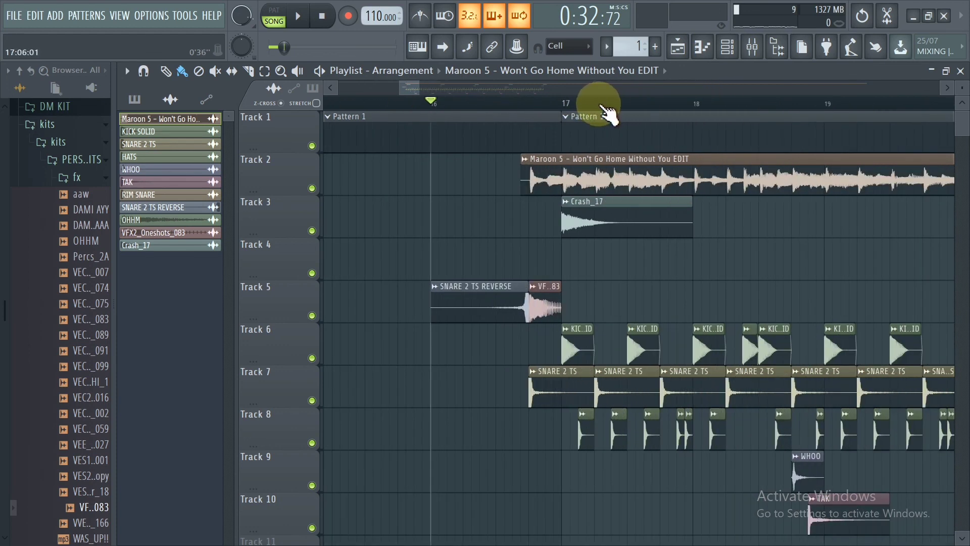
scroll(576, 103, up, 2)
scroll(596, 108, down, 2)
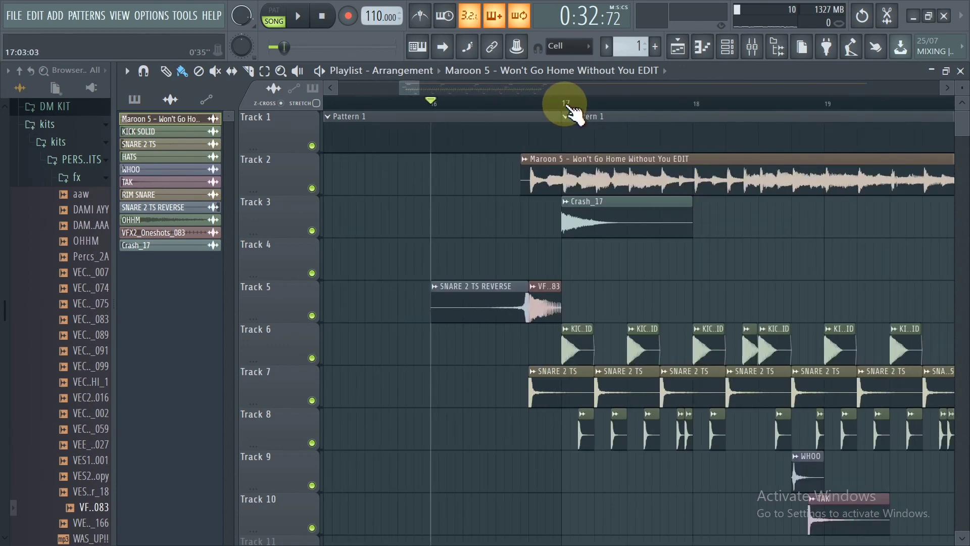
scroll(568, 101, up, 5)
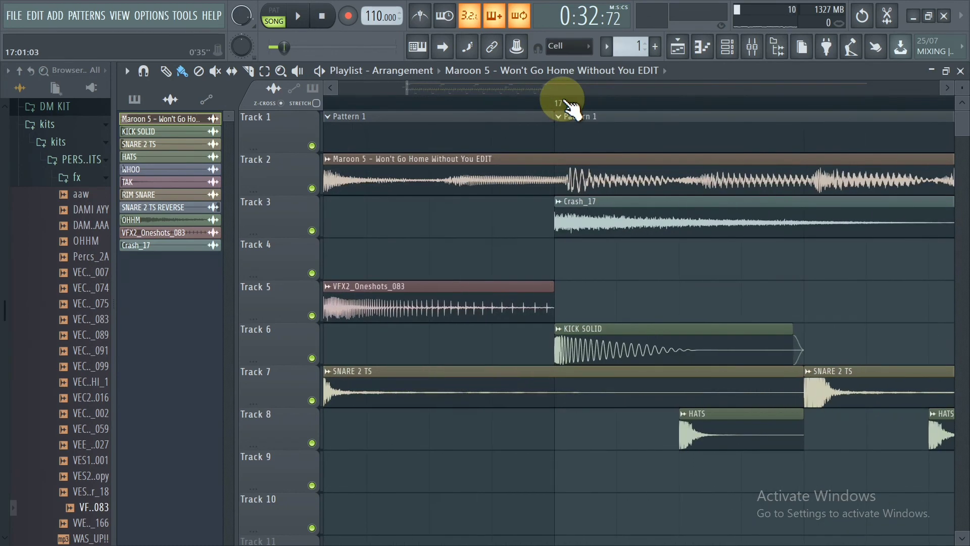
scroll(596, 106, down, 7)
scroll(599, 109, up, 4)
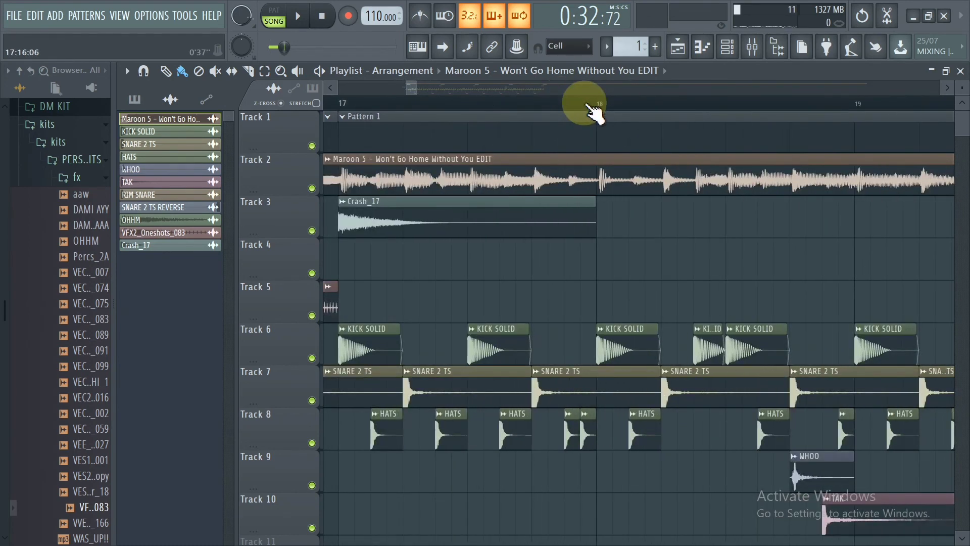
scroll(594, 108, down, 5)
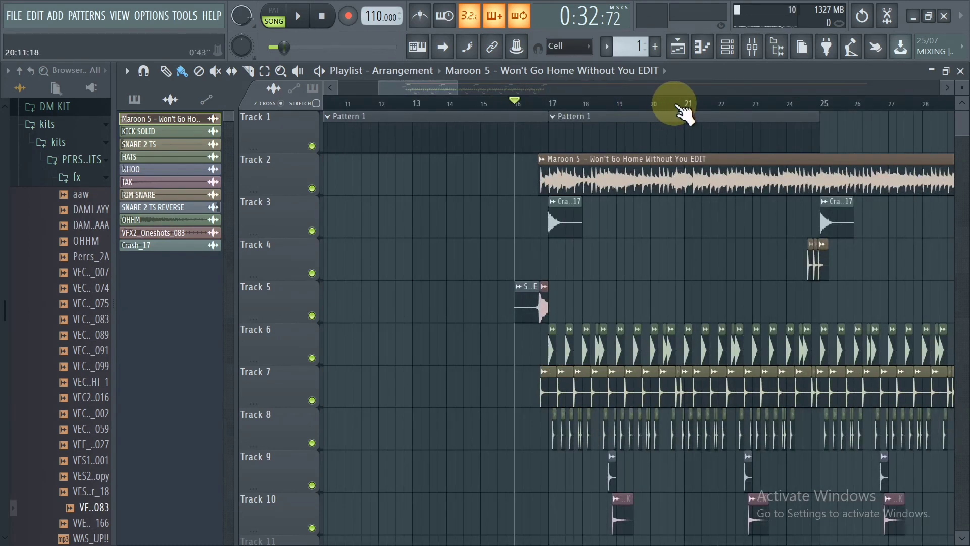